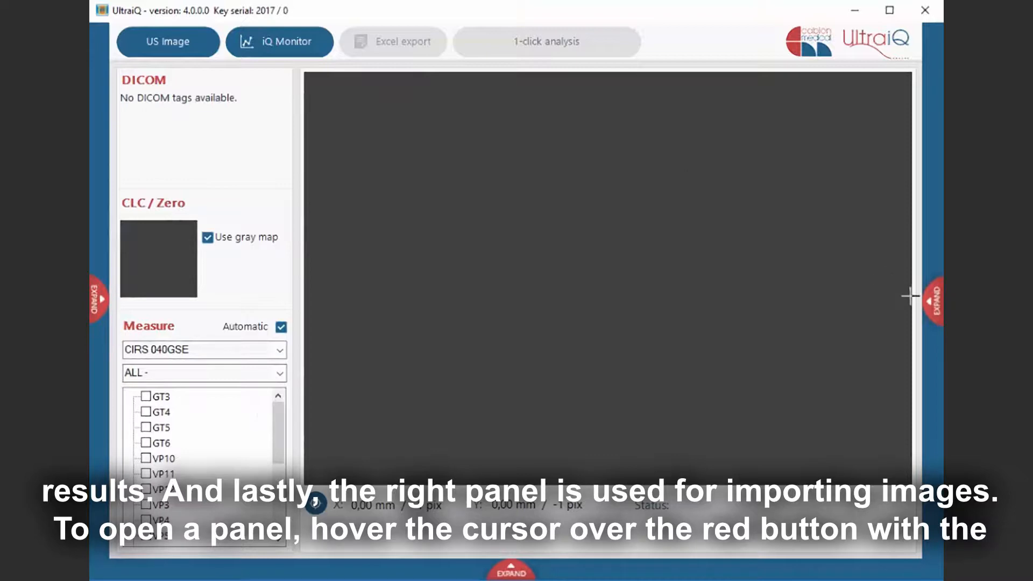
- Open the image import panel and choose the Samples folder as the source of ultrasound images
{"action": "mouse_move", "coordinate": [931, 311]}
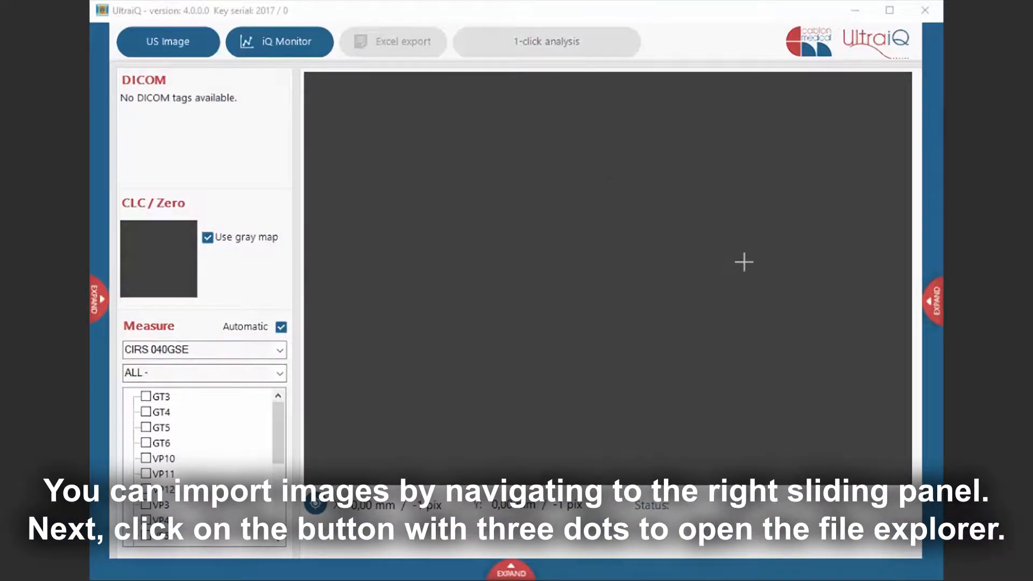
{"action": "left_click", "coordinate": [931, 311]}
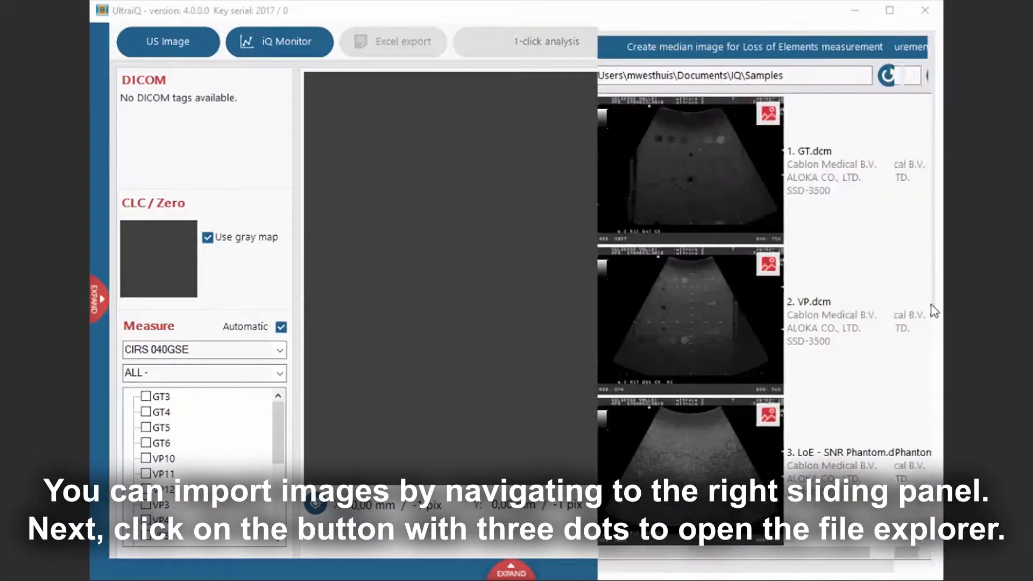
{"action": "left_click", "coordinate": [917, 77]}
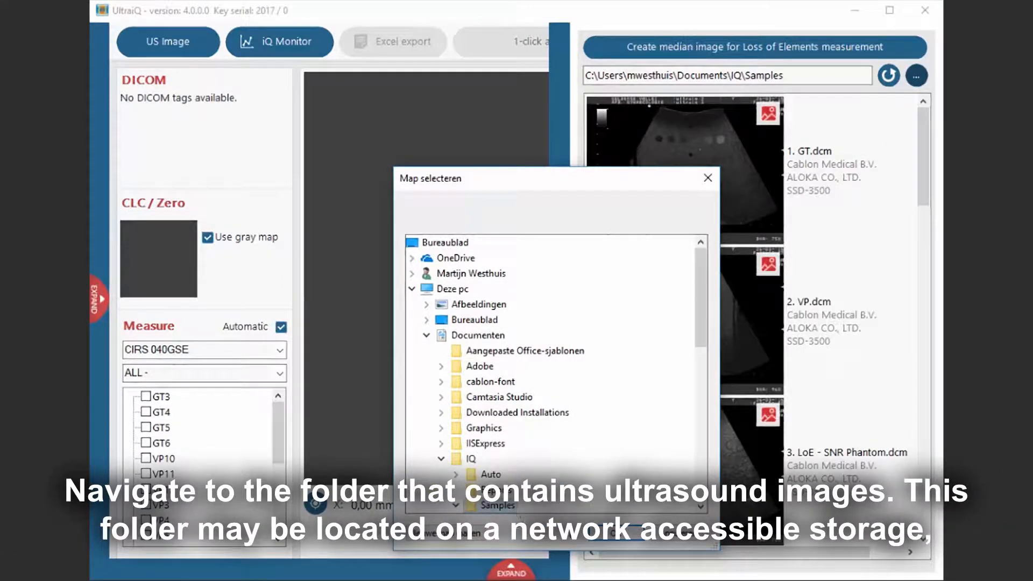
{"action": "left_click", "coordinate": [602, 538]}
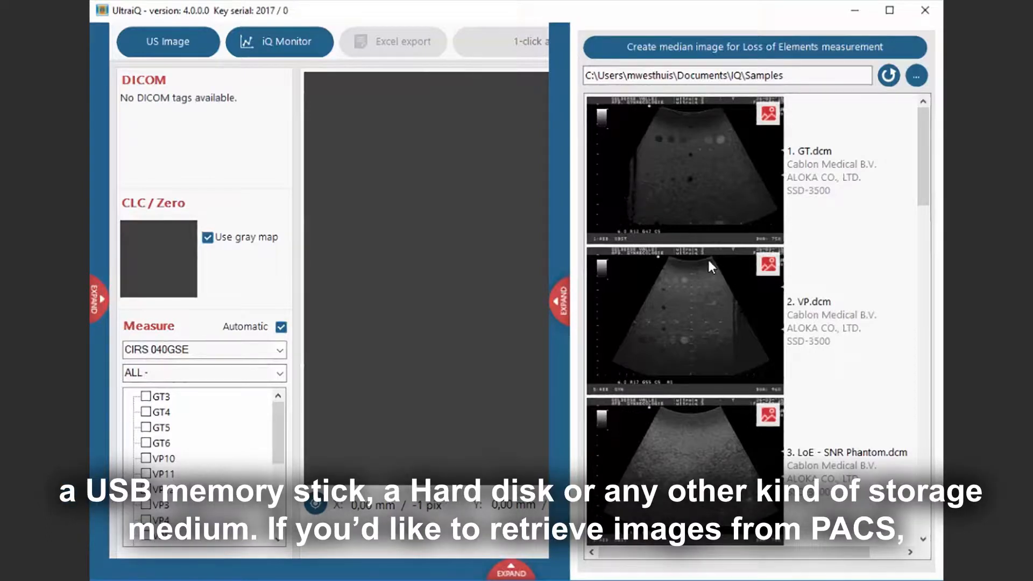
- Load the GT.dcm image into the main view and collapse the import panel
{"action": "left_click", "coordinate": [665, 204]}
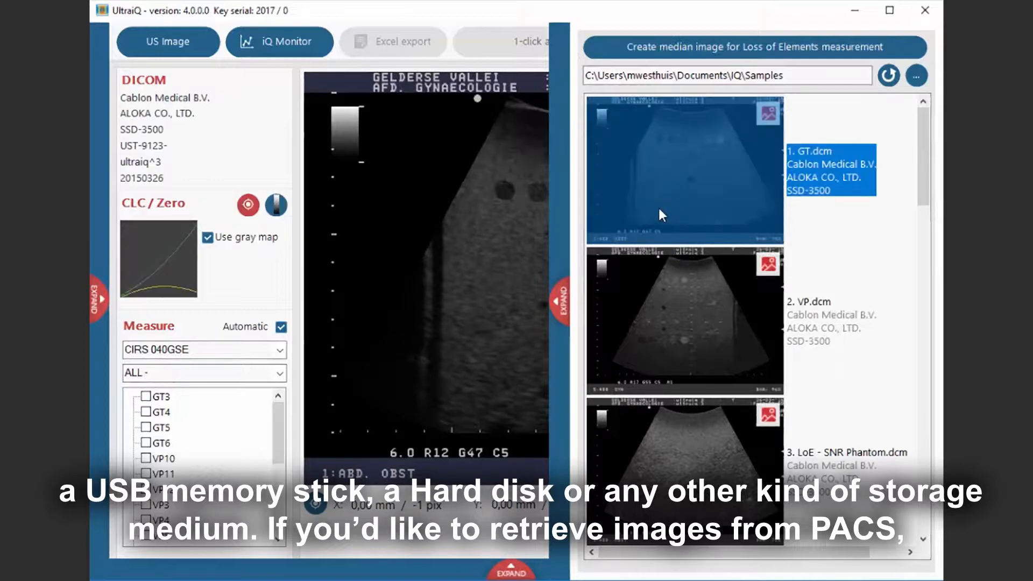
{"action": "left_click", "coordinate": [560, 303]}
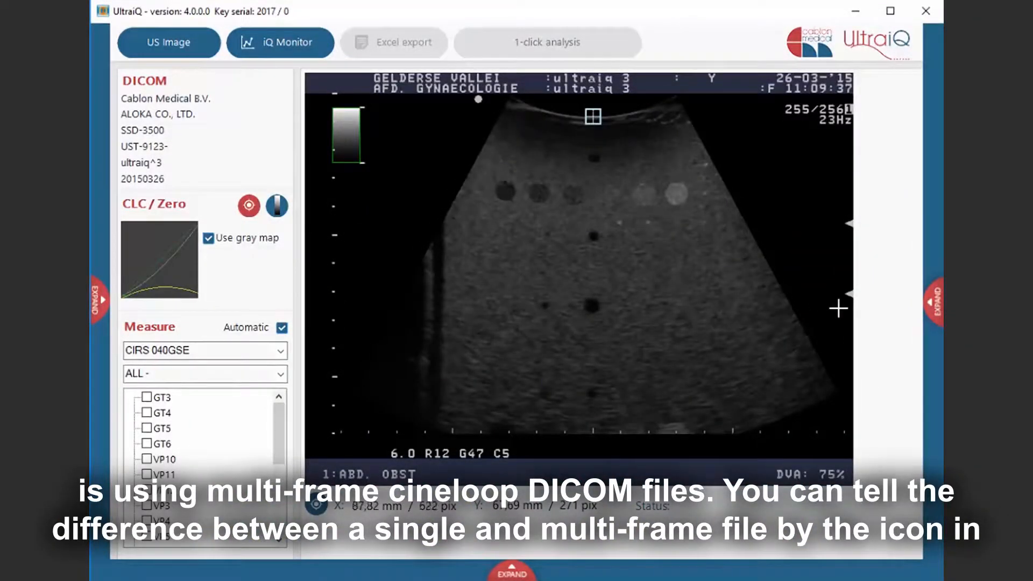
- Add a new hospital location named Cablon Medical in the location administration
{"action": "left_click", "coordinate": [935, 305]}
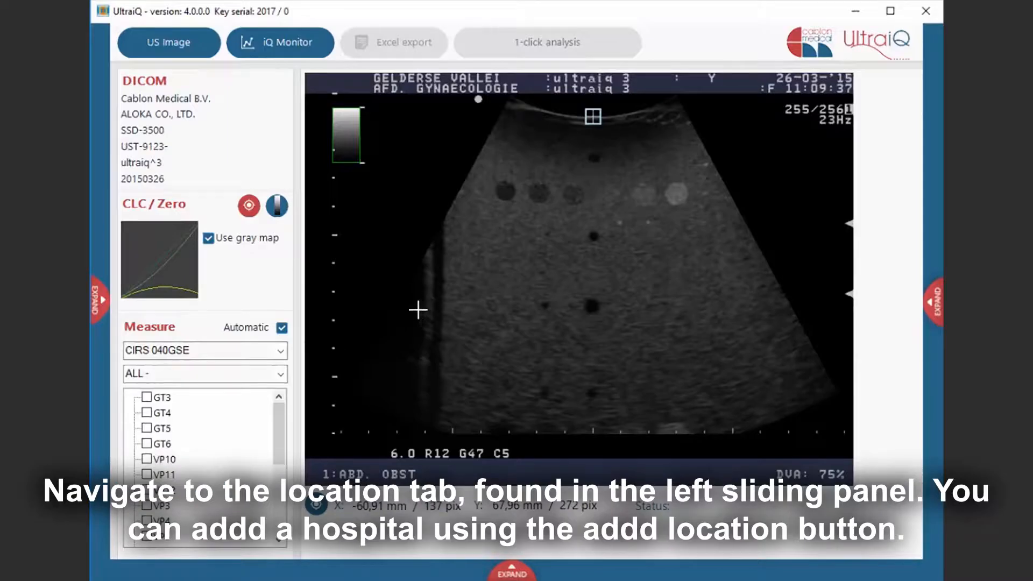
{"action": "left_click", "coordinate": [107, 306]}
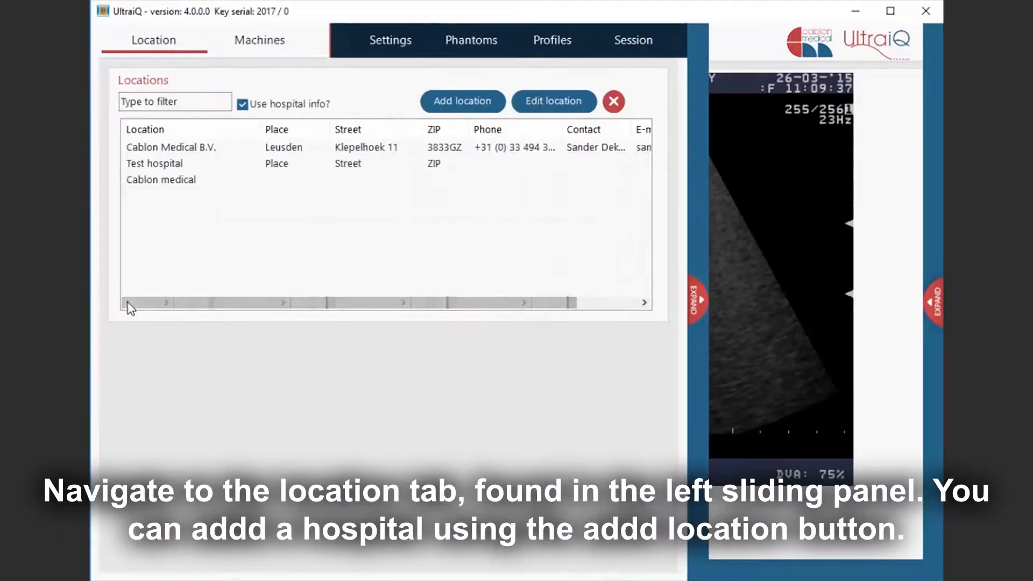
{"action": "left_click", "coordinate": [435, 111]}
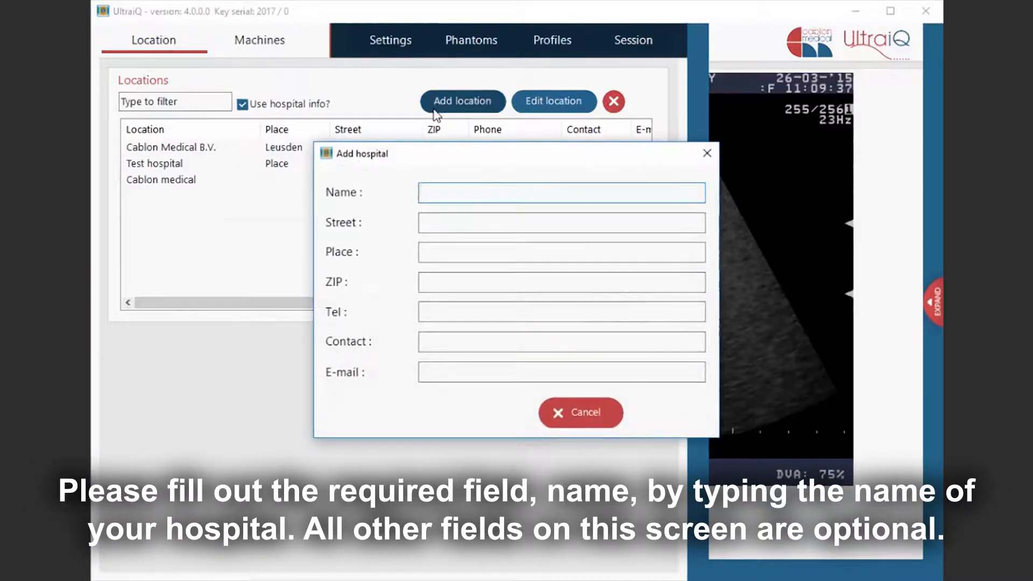
{"action": "type", "text": "Cab"}
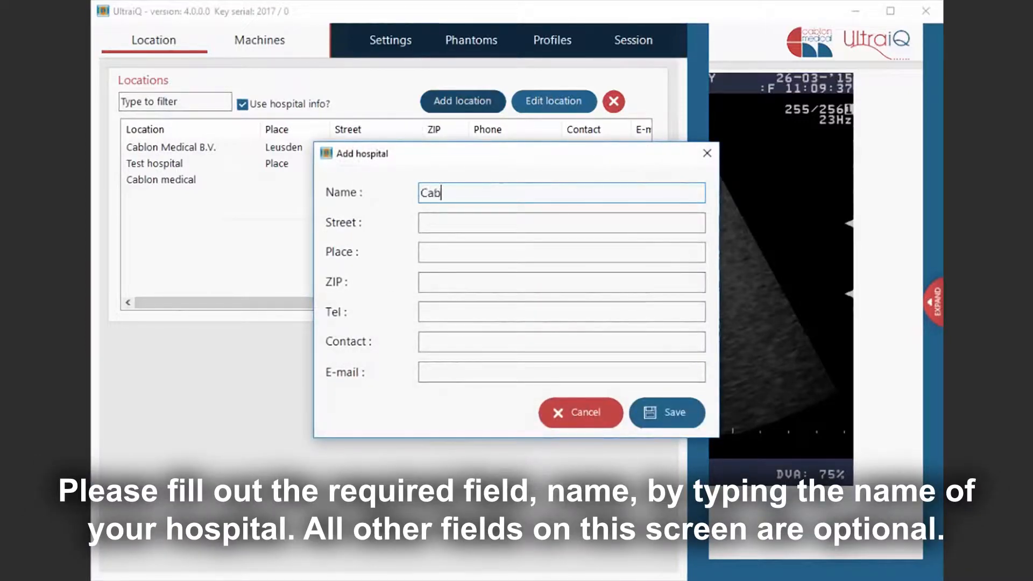
{"action": "type", "text": "lon Medical"}
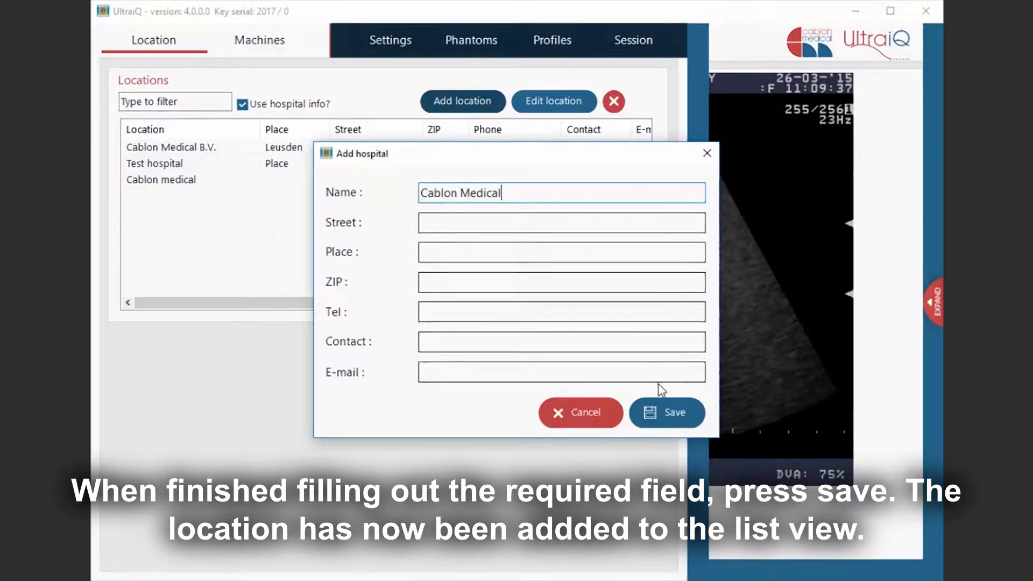
{"action": "left_click", "coordinate": [667, 411]}
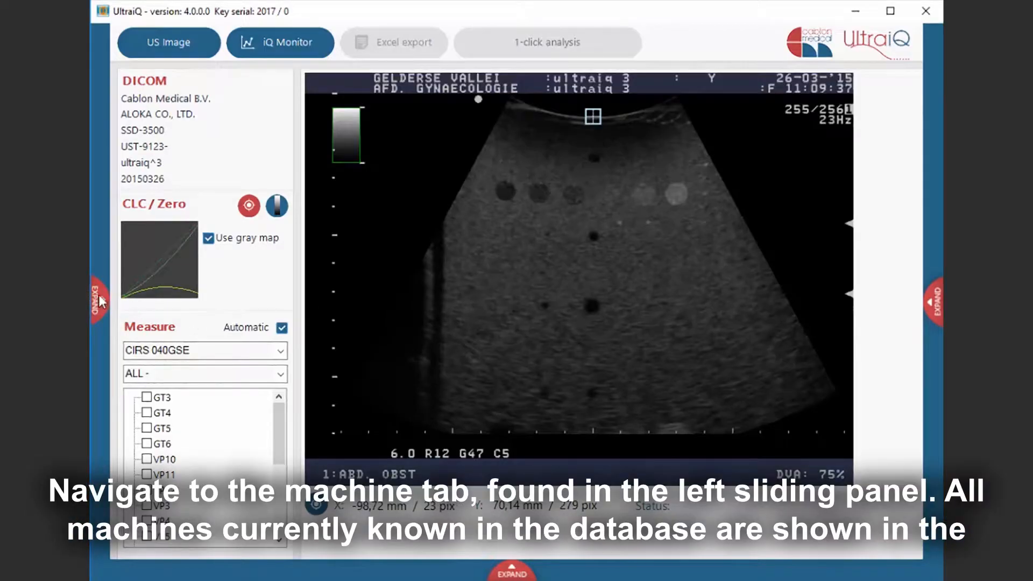
- Start a new machine entry and set its location to Test hospital - Place
{"action": "left_click", "coordinate": [101, 302]}
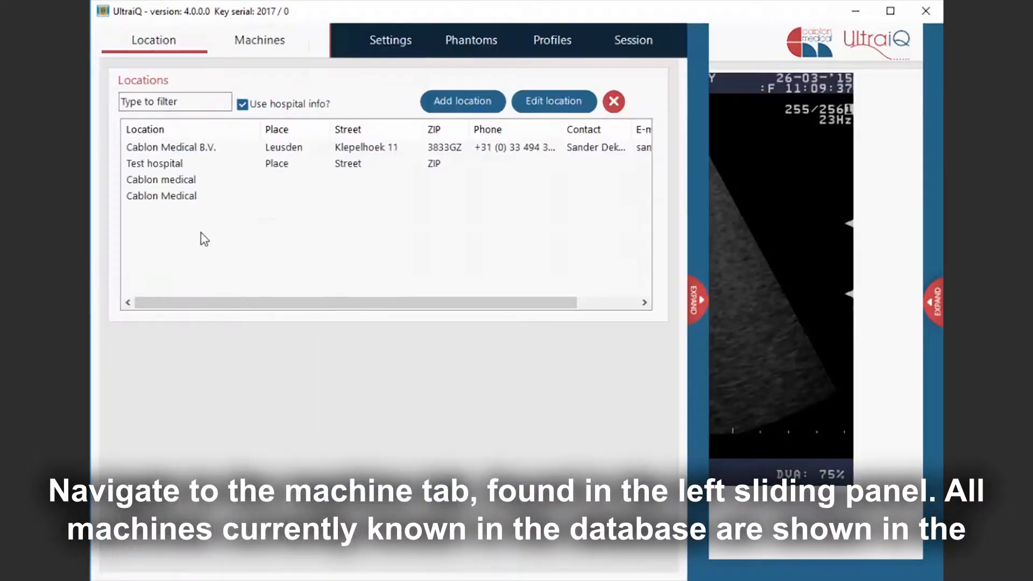
{"action": "left_click", "coordinate": [272, 49]}
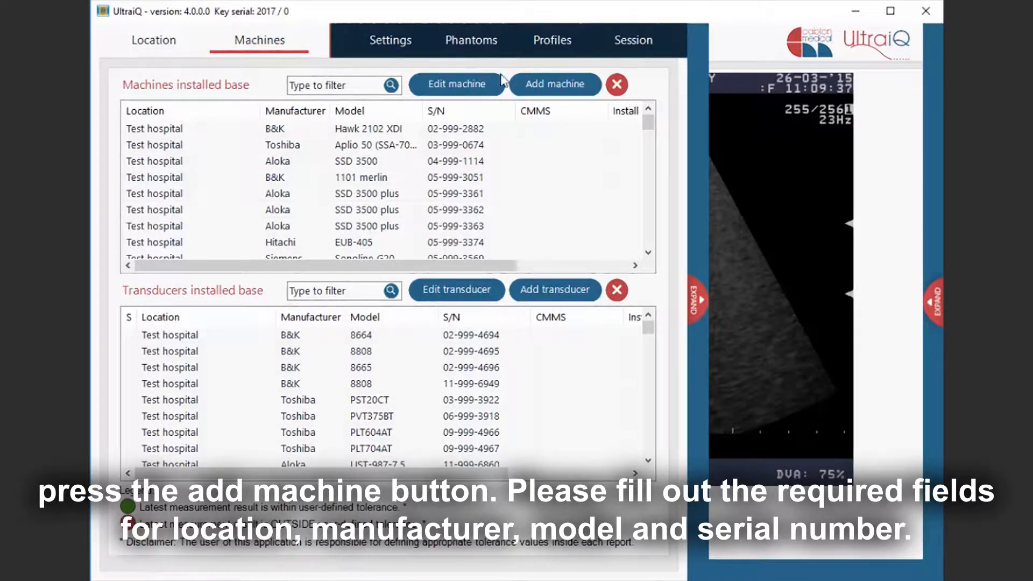
{"action": "left_click", "coordinate": [533, 86]}
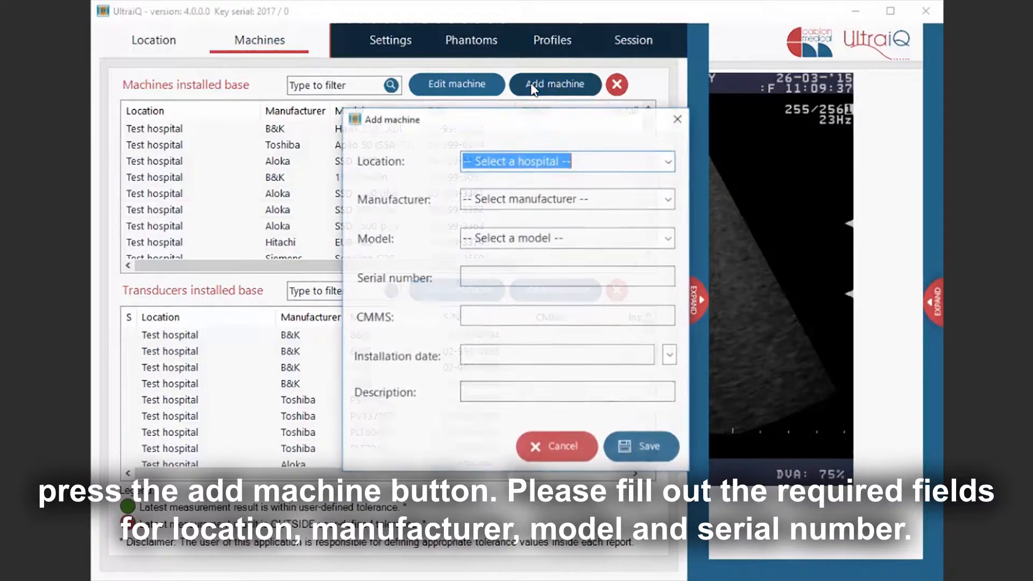
{"action": "left_click", "coordinate": [668, 161]}
{"action": "left_click", "coordinate": [615, 224]}
- Set the machine's manufacturer to Philips and its model to EPIQ 5
{"action": "left_click", "coordinate": [669, 200]}
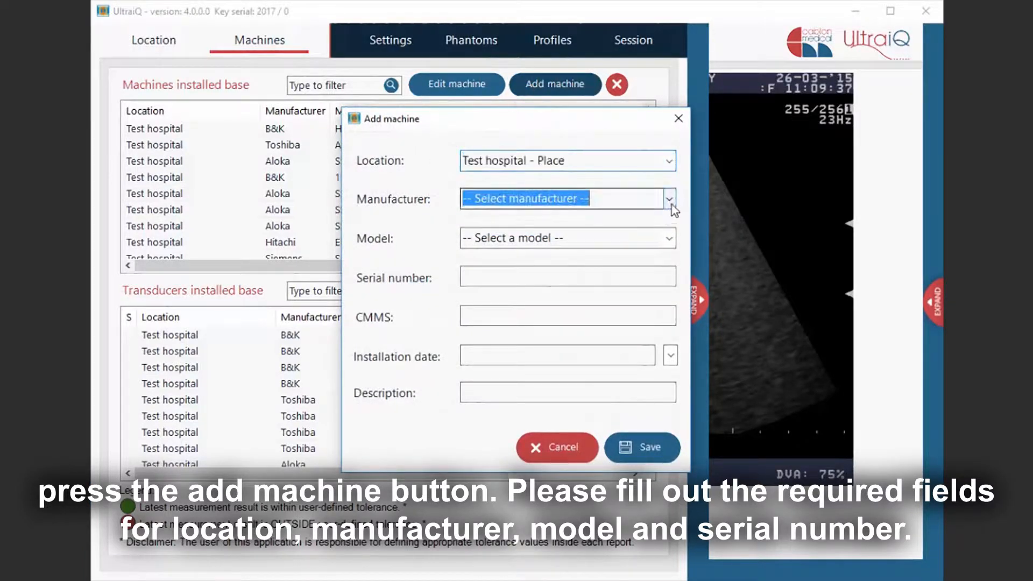
{"action": "left_click", "coordinate": [605, 466]}
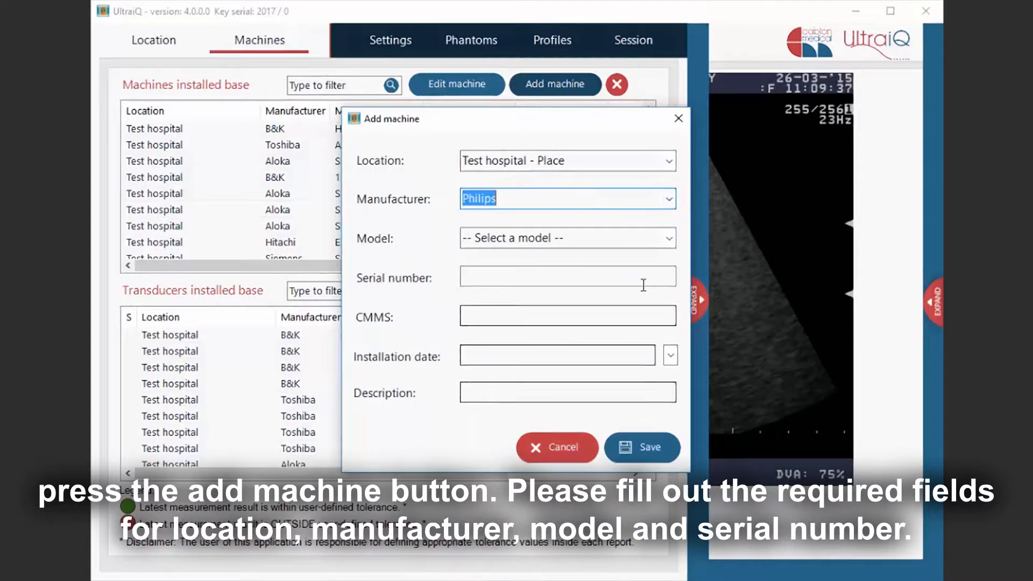
{"action": "left_click", "coordinate": [670, 238]}
{"action": "left_click", "coordinate": [606, 333]}
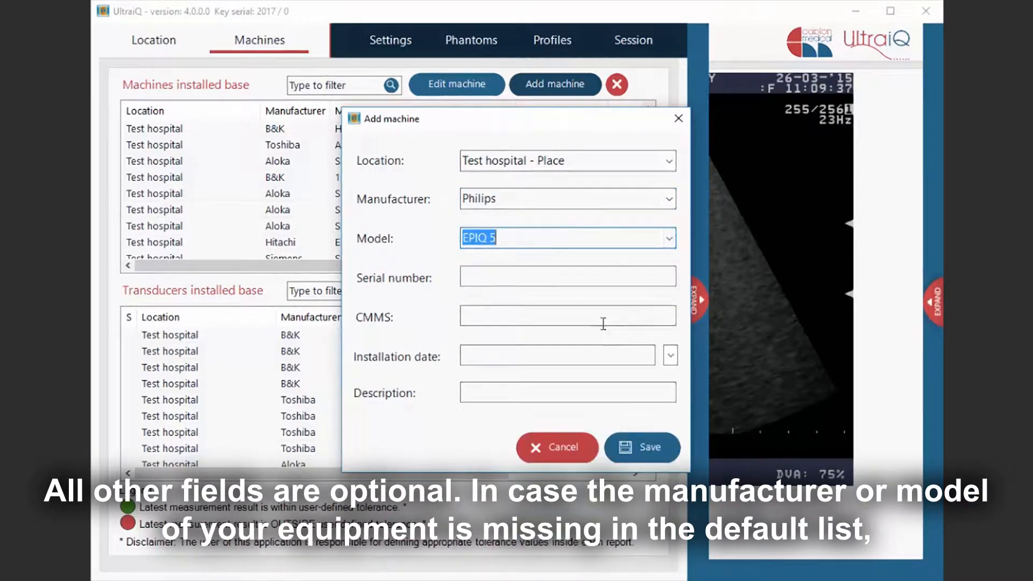
- Enter 123456789 as the machine's serial number
{"action": "left_click", "coordinate": [594, 276]}
{"action": "type", "text": "123"}
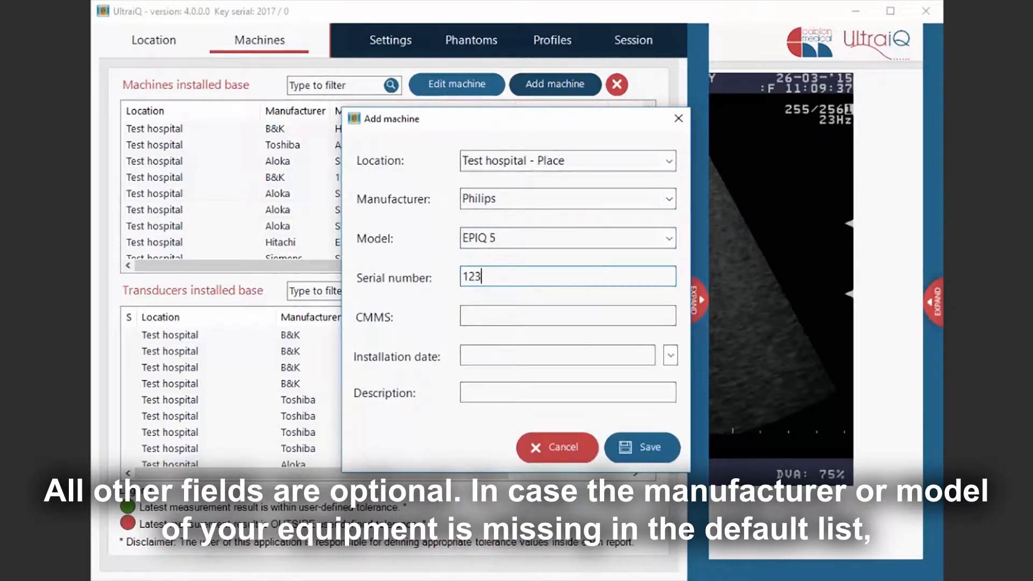
{"action": "type", "text": "456789"}
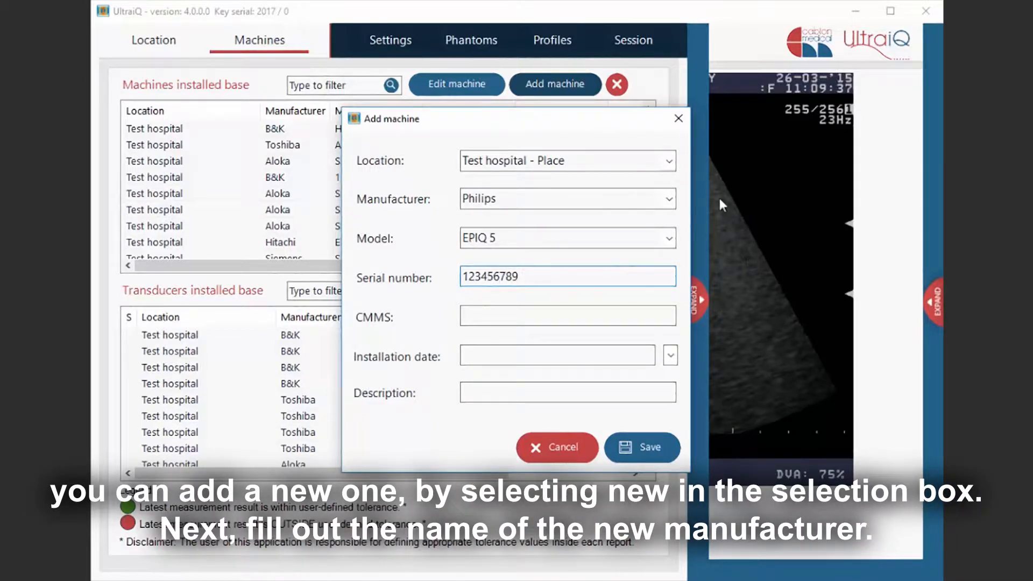
- Choose a new manufacturer for the machine and name it Other
{"action": "left_click", "coordinate": [669, 199]}
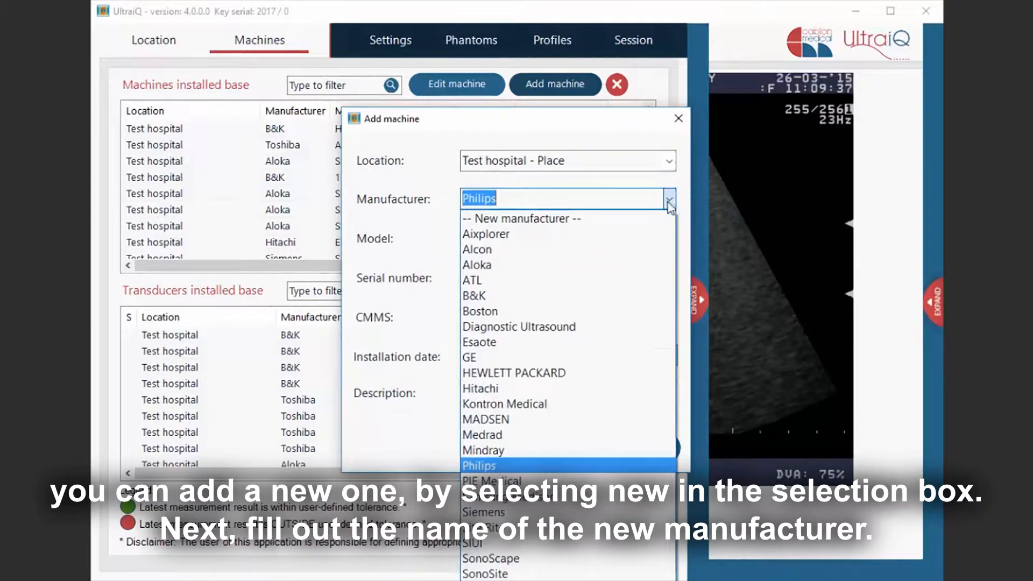
{"action": "left_click", "coordinate": [645, 219]}
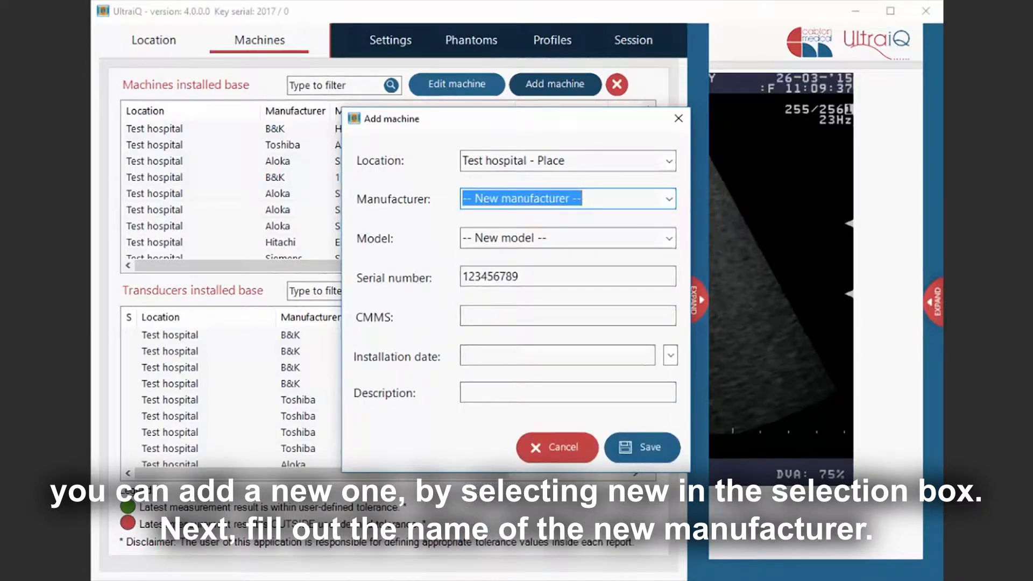
{"action": "type", "text": "Other"}
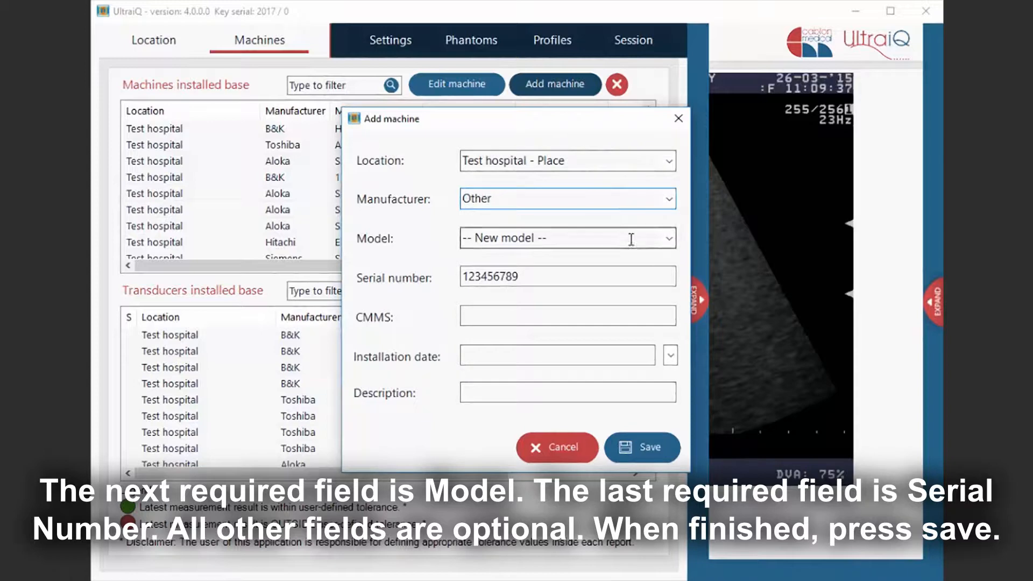
- Enter a new model named Other and save the machine
{"action": "left_click", "coordinate": [630, 239]}
{"action": "type", "text": "Other"}
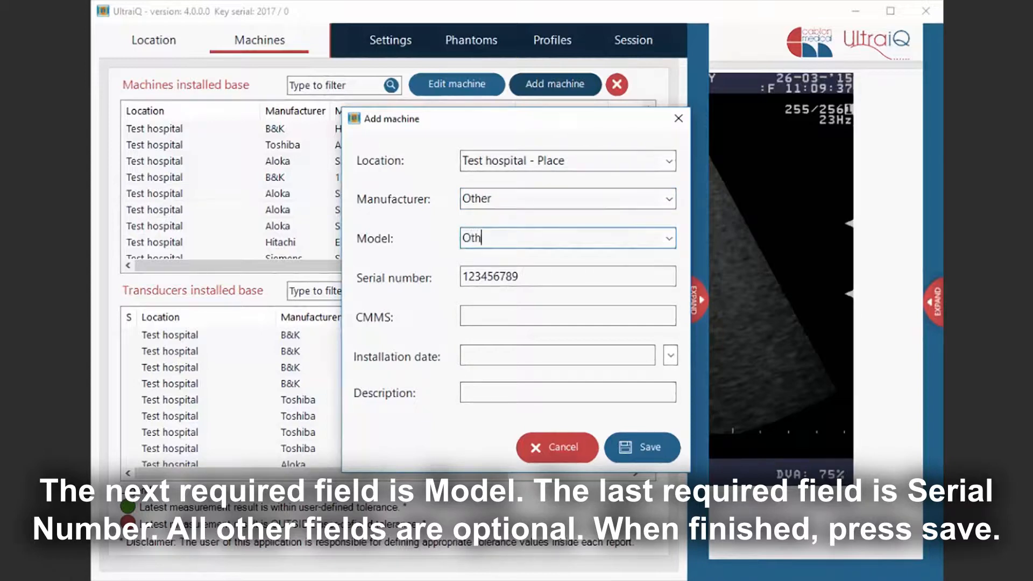
{"action": "left_click", "coordinate": [519, 277]}
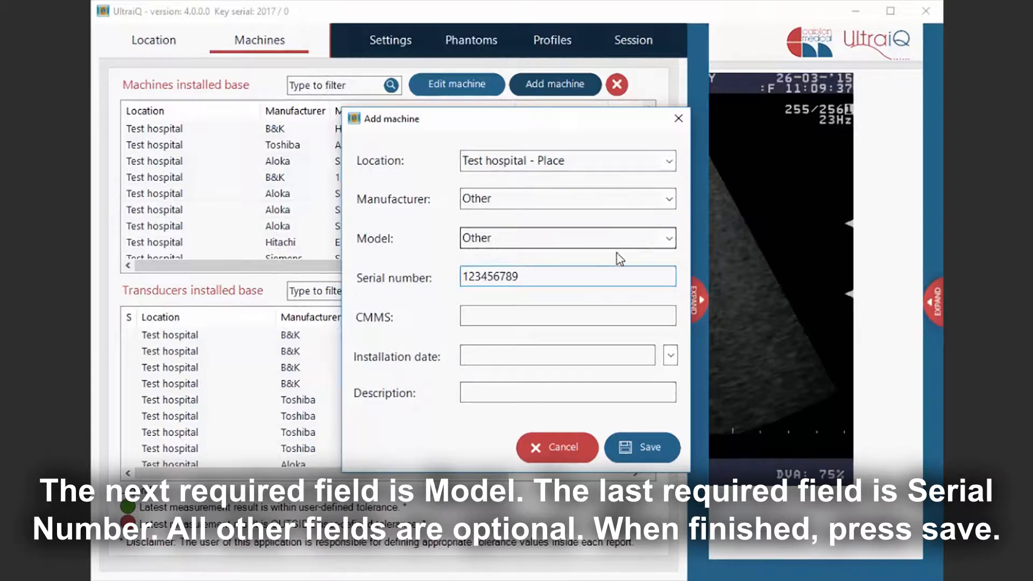
{"action": "left_click", "coordinate": [652, 454]}
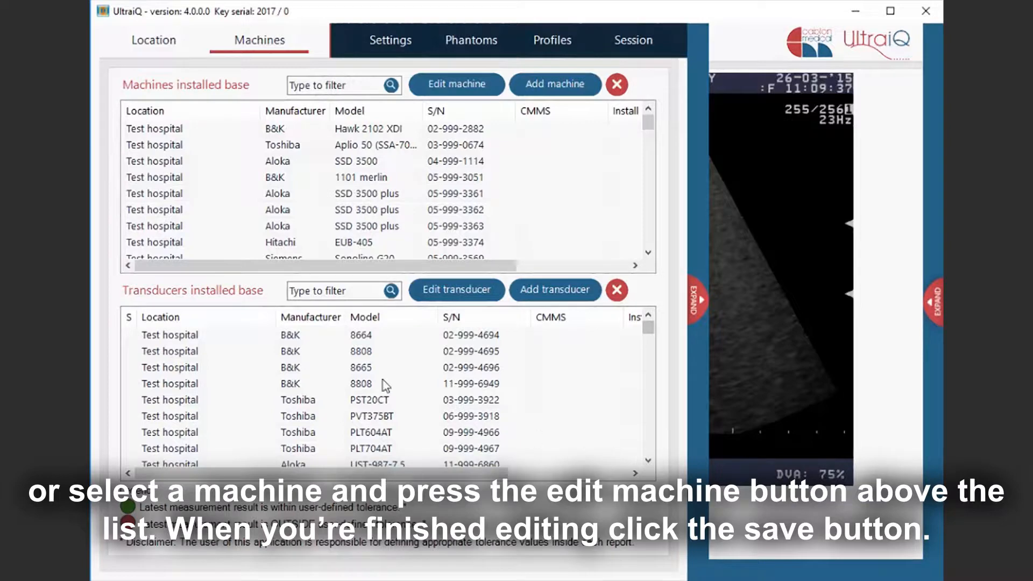
- Open the B&K Hawk 2102 XDI machine for editing and save it
{"action": "left_click", "coordinate": [273, 130]}
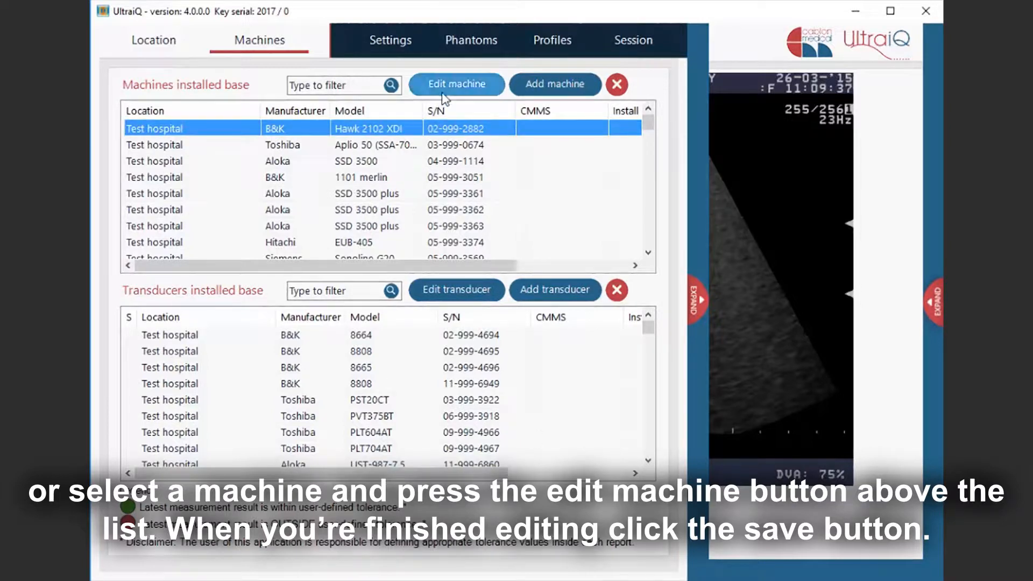
{"action": "left_click", "coordinate": [444, 93]}
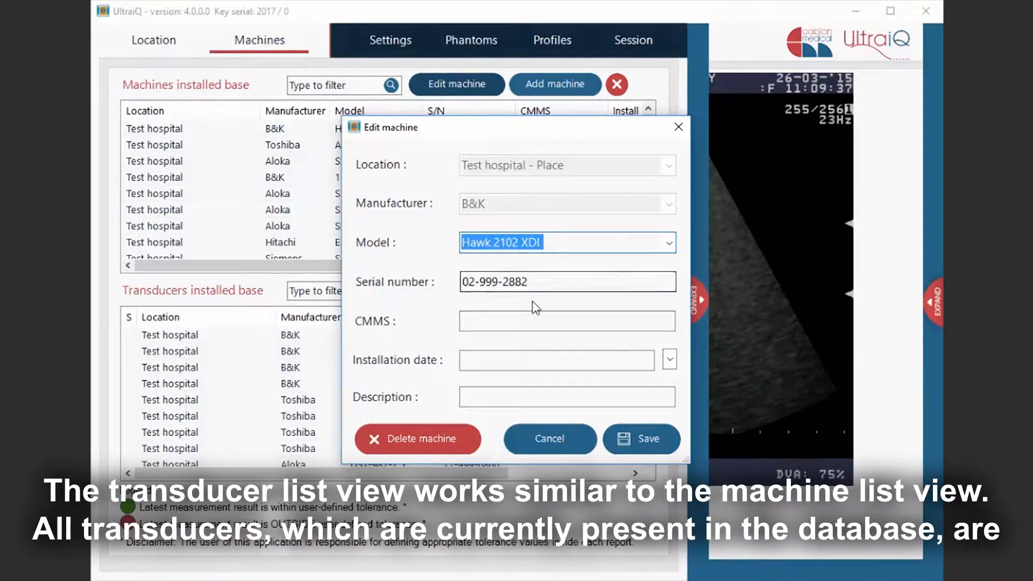
{"action": "left_click", "coordinate": [636, 436]}
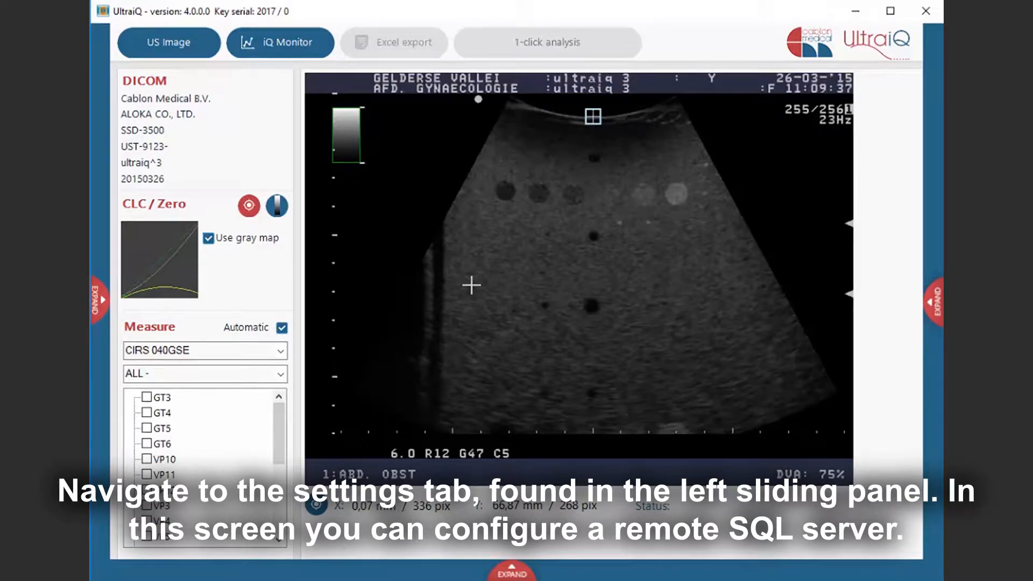
- Open the Settings tab of the administration panel to view the SQL server options
{"action": "left_click", "coordinate": [105, 312]}
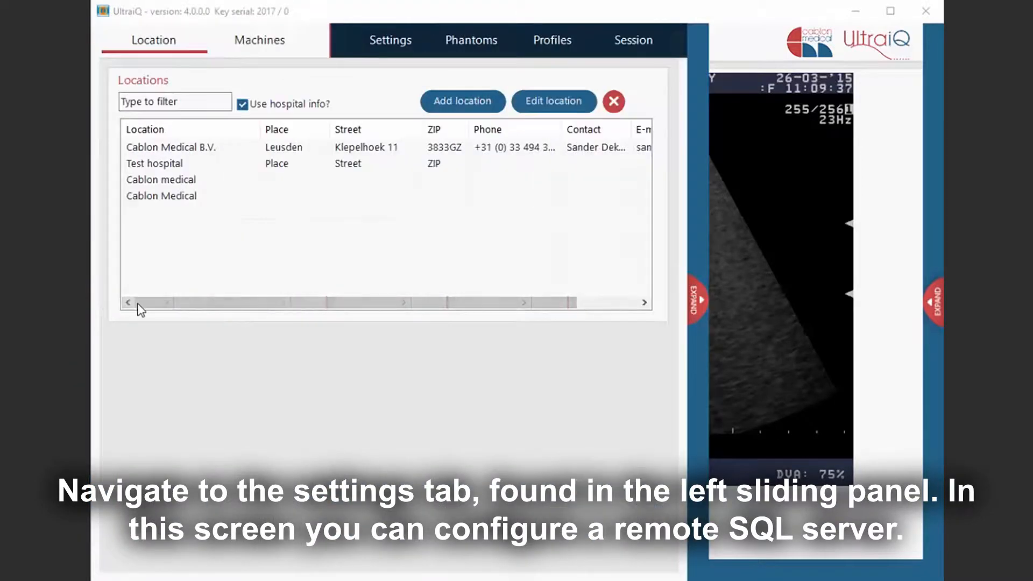
{"action": "left_click", "coordinate": [371, 48]}
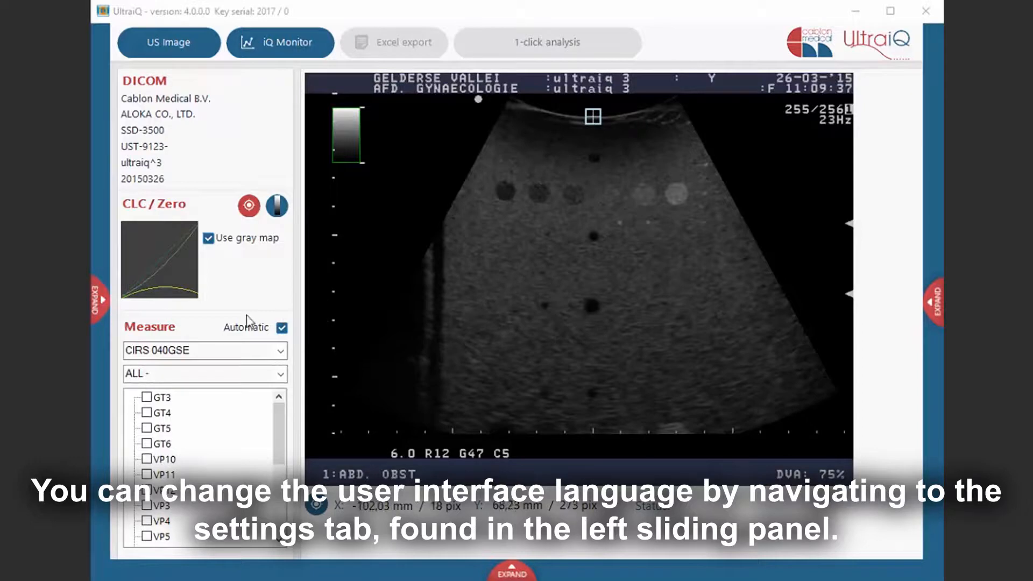
- Open the User Interface settings and the interface language list
{"action": "left_click", "coordinate": [105, 313]}
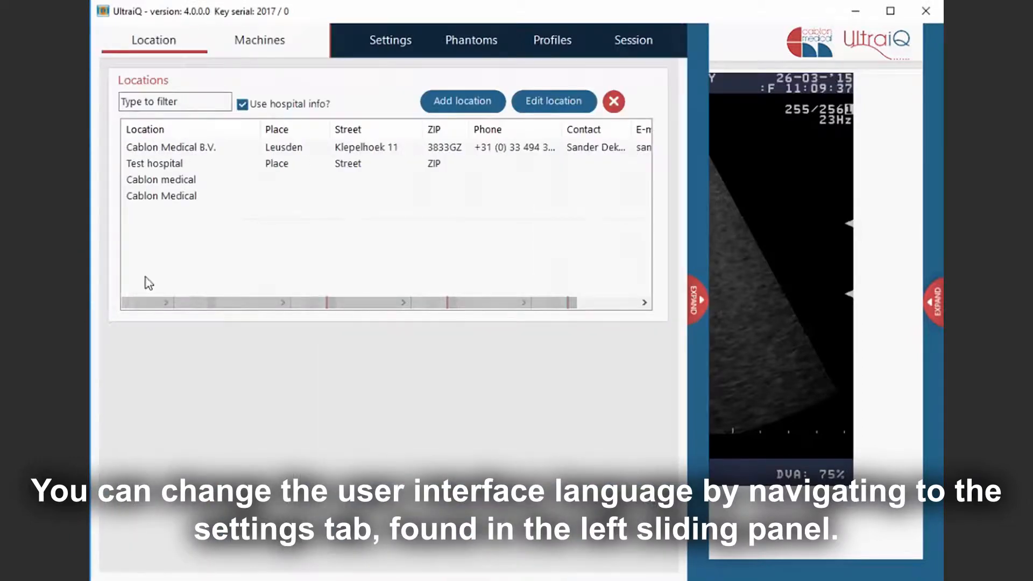
{"action": "left_click", "coordinate": [391, 47]}
{"action": "left_click", "coordinate": [385, 333]}
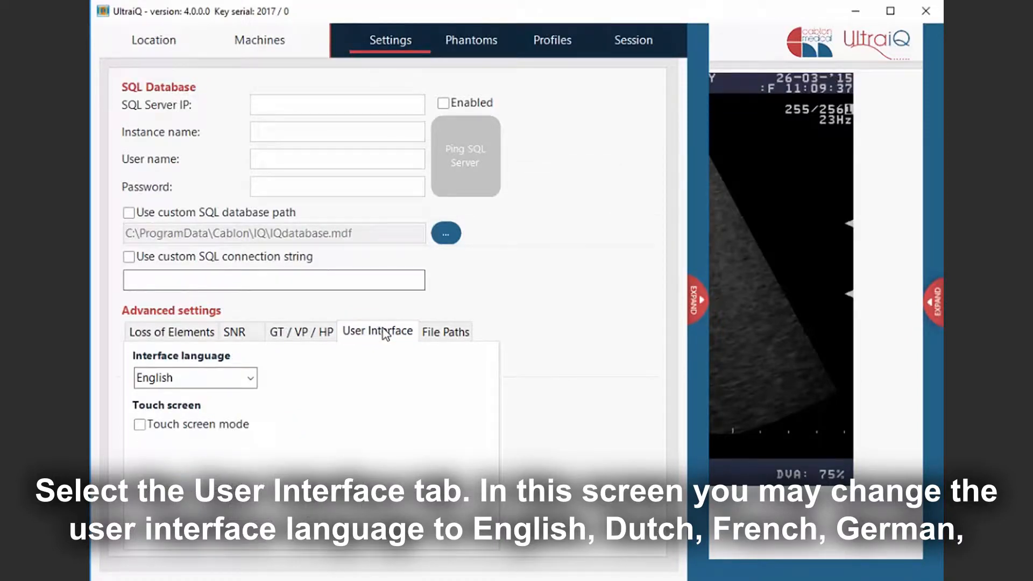
{"action": "left_click", "coordinate": [250, 379]}
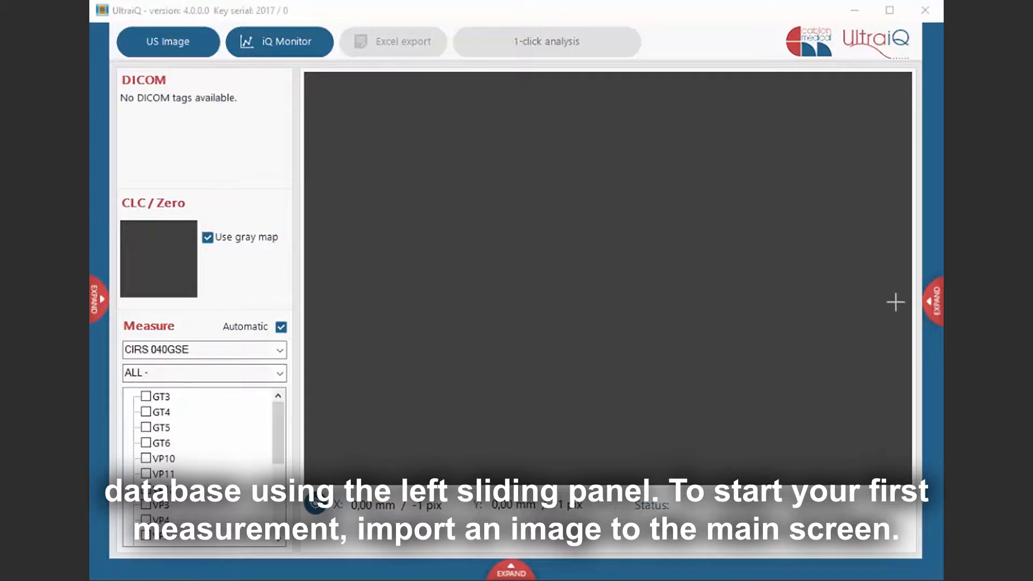
- Import an ultrasound image from the right sliding panel into the main screen
{"action": "left_click", "coordinate": [934, 306]}
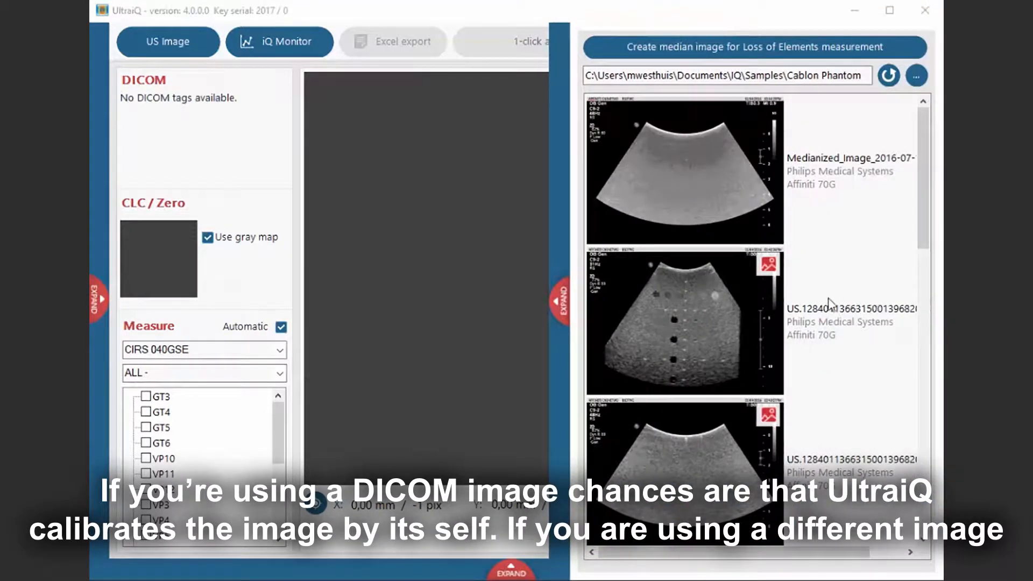
{"action": "double_click", "coordinate": [703, 304]}
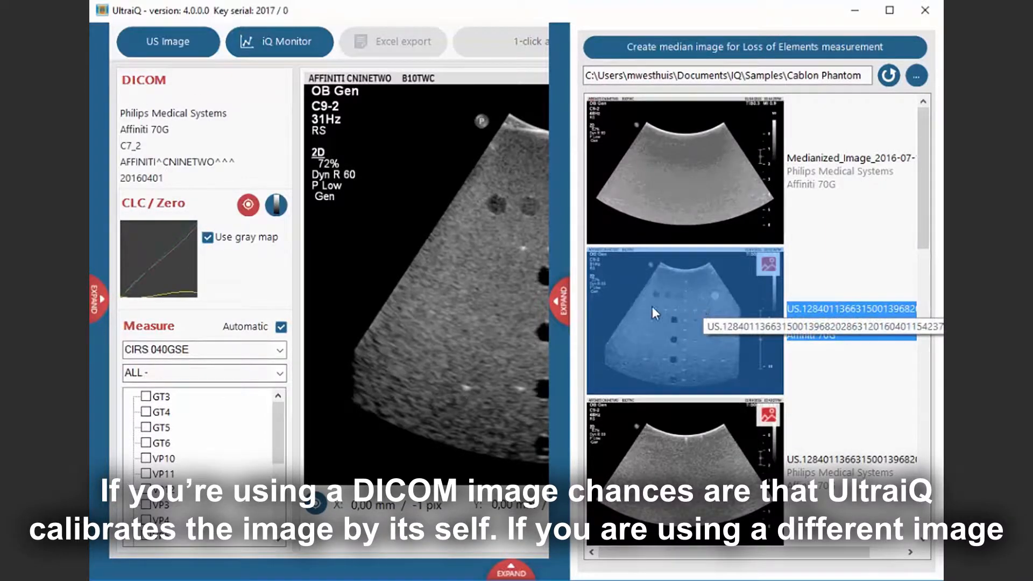
{"action": "left_click", "coordinate": [560, 306]}
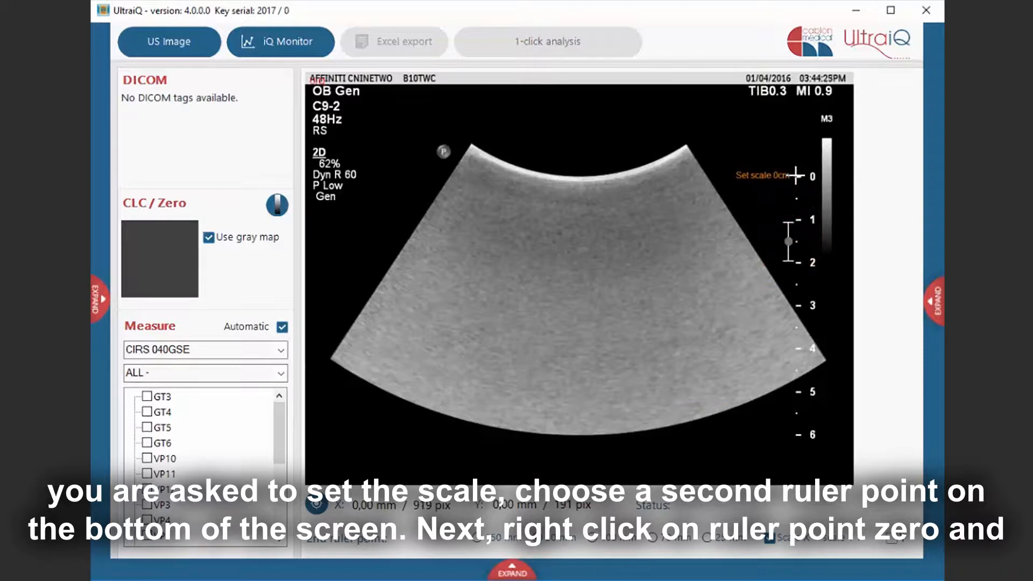
- Set the image scale by marking ruler points 0 and 5 on the depth scale
{"action": "left_click", "coordinate": [799, 177]}
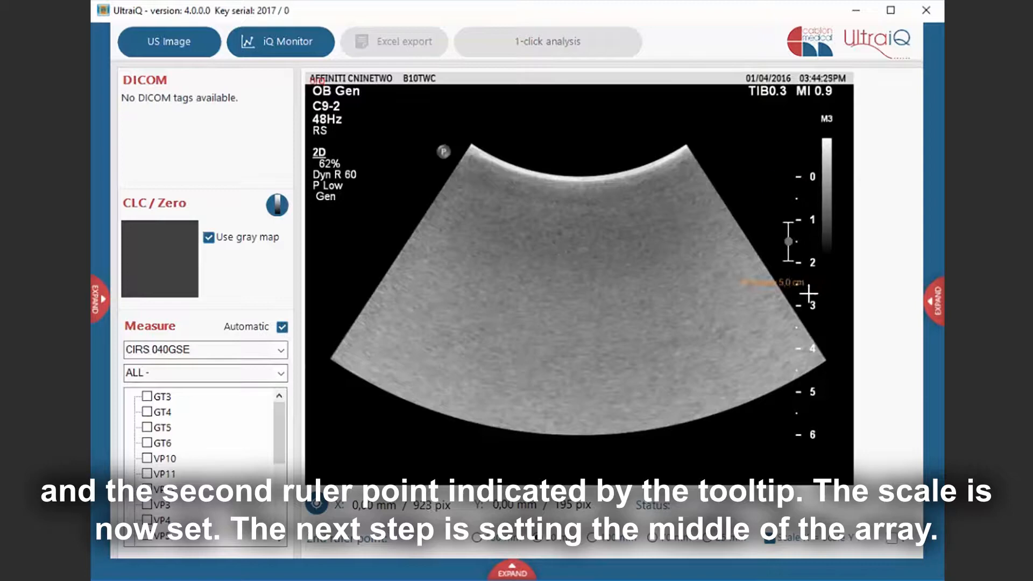
{"action": "left_click", "coordinate": [798, 391]}
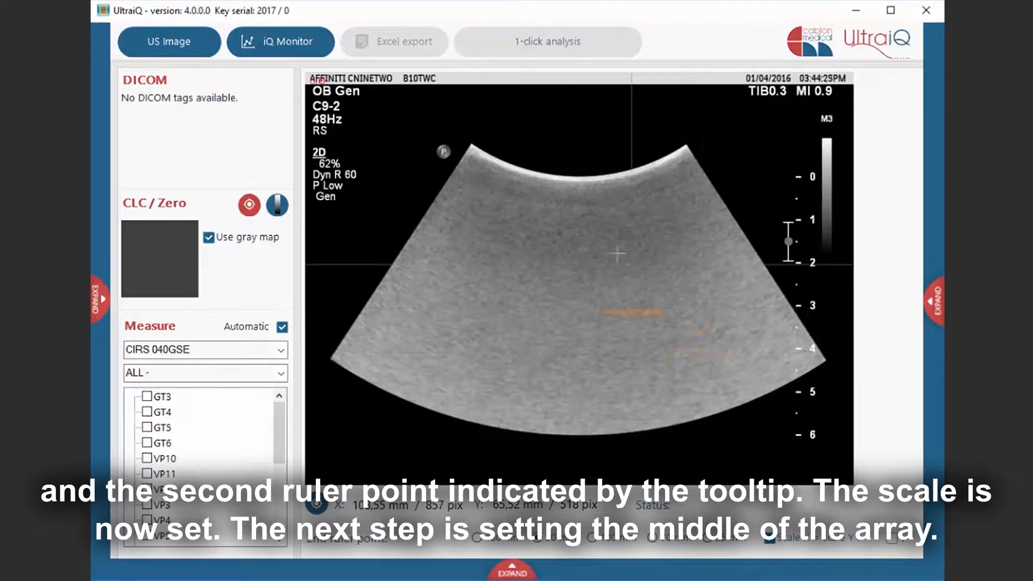
- Set the array middle at the centre of the transducer lens
{"action": "scroll", "coordinate": [584, 184], "scroll_direction": "up", "scroll_amount": 1}
{"action": "scroll", "coordinate": [584, 185], "scroll_direction": "up", "scroll_amount": 8}
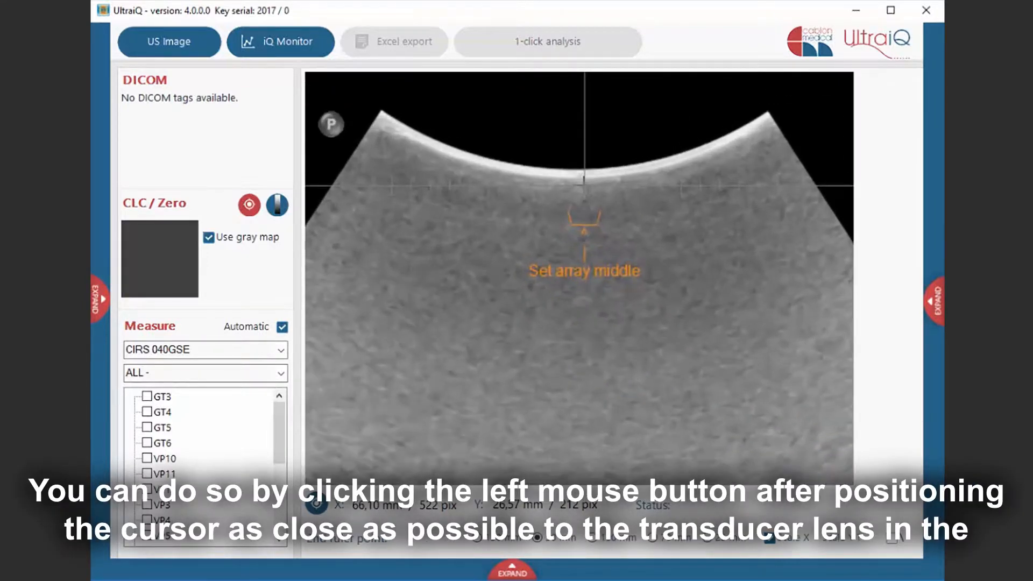
{"action": "scroll", "coordinate": [584, 183], "scroll_direction": "up", "scroll_amount": 1}
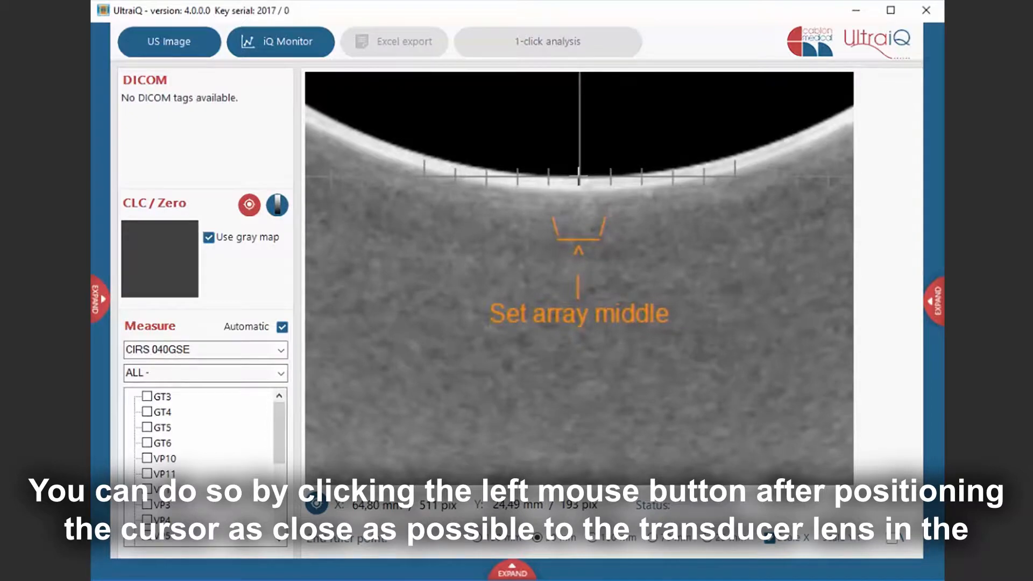
{"action": "left_click", "coordinate": [579, 178]}
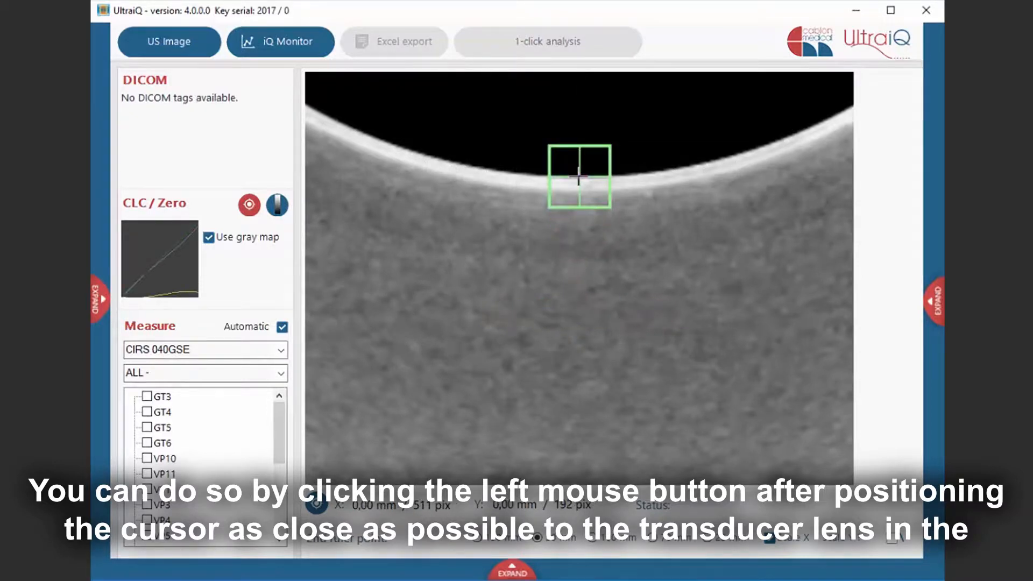
{"action": "scroll", "coordinate": [579, 178], "scroll_direction": "down", "scroll_amount": 1}
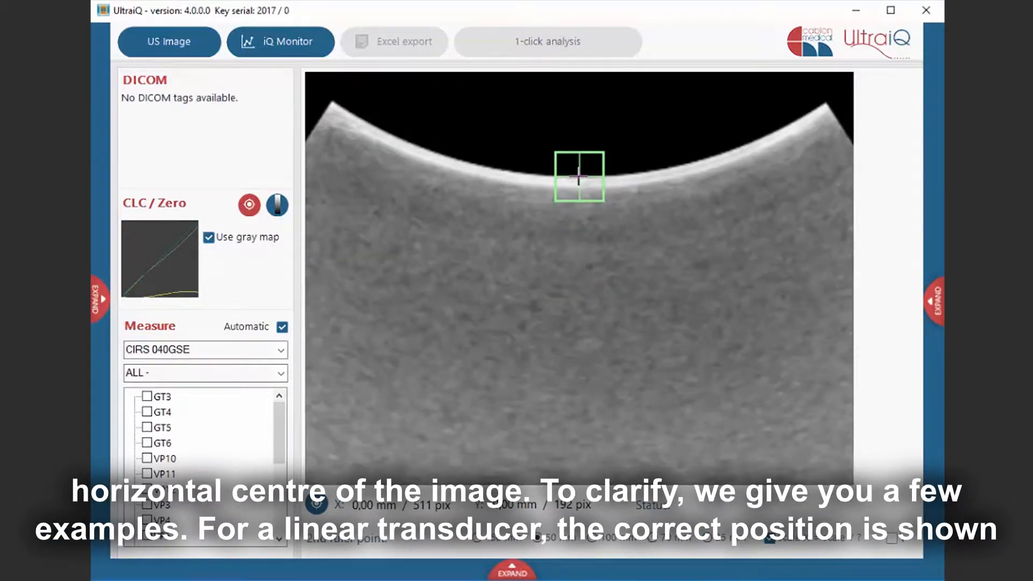
{"action": "scroll", "coordinate": [579, 178], "scroll_direction": "down", "scroll_amount": 5}
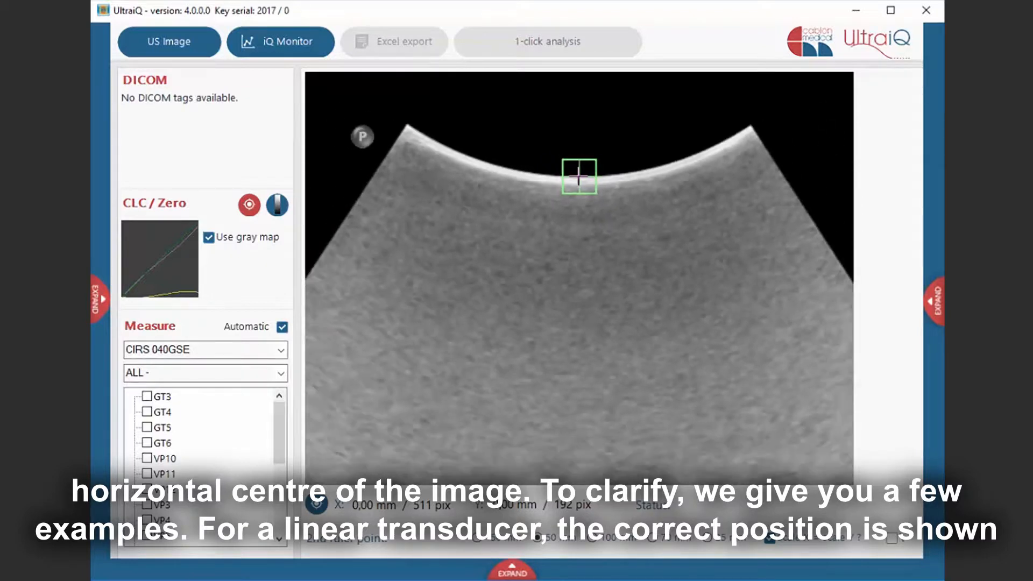
{"action": "scroll", "coordinate": [579, 176], "scroll_direction": "down", "scroll_amount": 2}
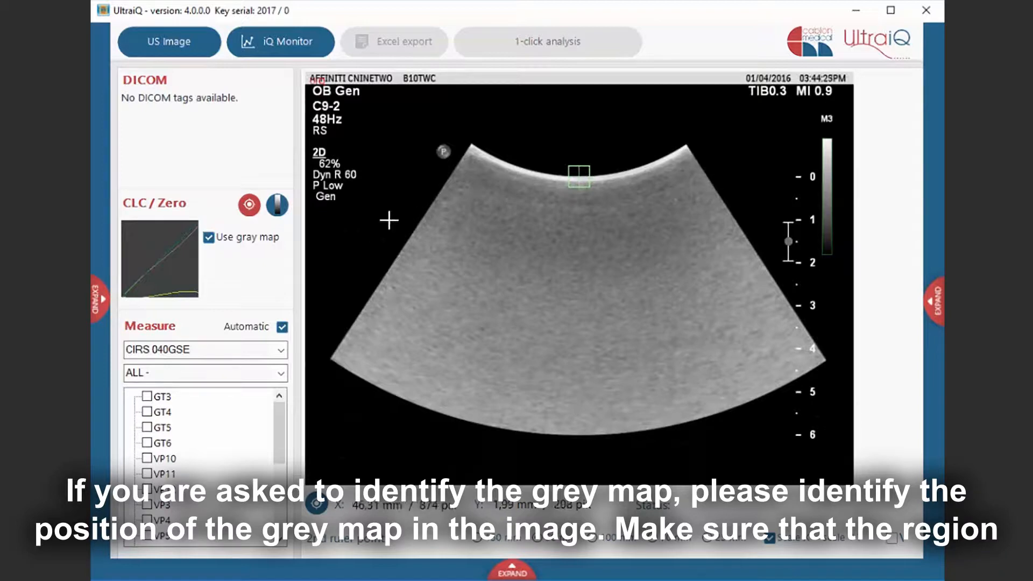
- Identify the grey map region beside the depth scale
{"action": "scroll", "coordinate": [829, 200], "scroll_direction": "up", "scroll_amount": 4}
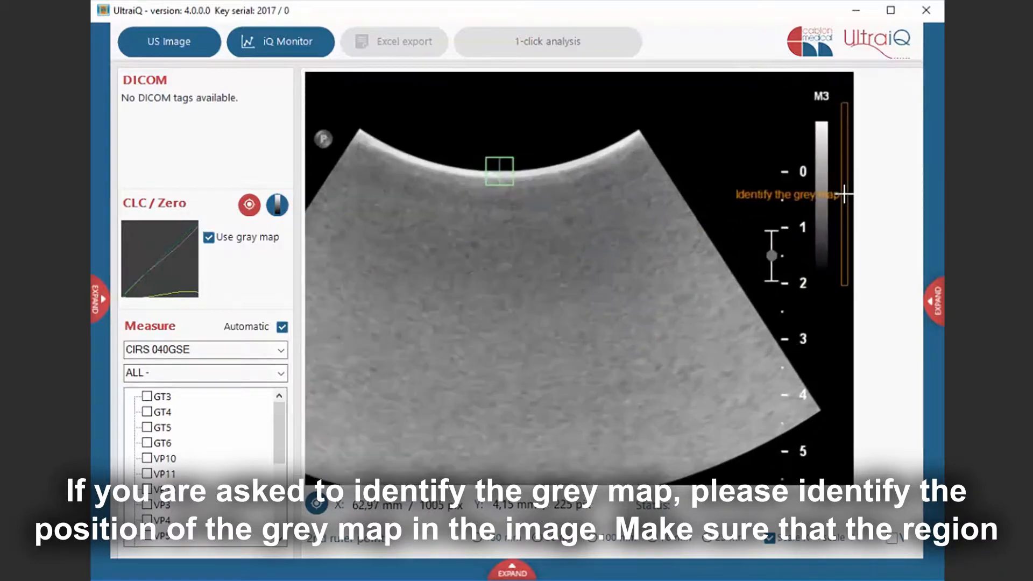
{"action": "scroll", "coordinate": [835, 202], "scroll_direction": "up", "scroll_amount": 2}
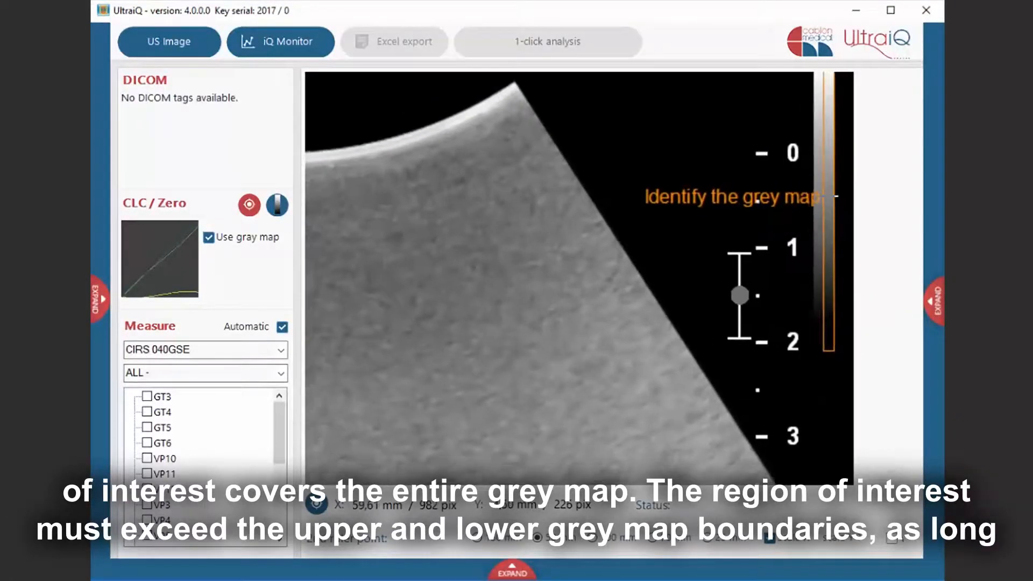
{"action": "scroll", "coordinate": [831, 199], "scroll_direction": "down", "scroll_amount": 3}
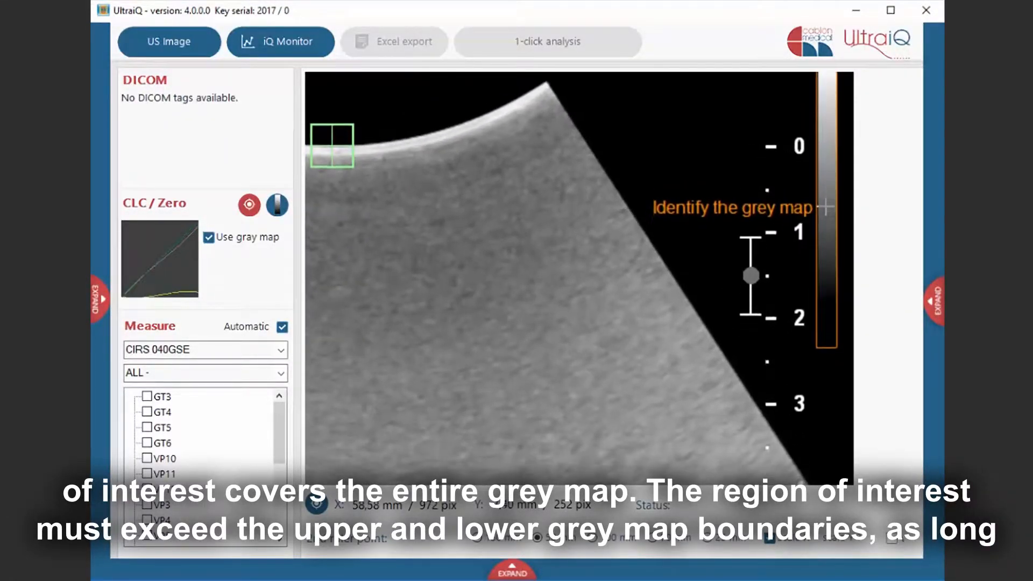
{"action": "scroll", "coordinate": [827, 198], "scroll_direction": "up", "scroll_amount": 1}
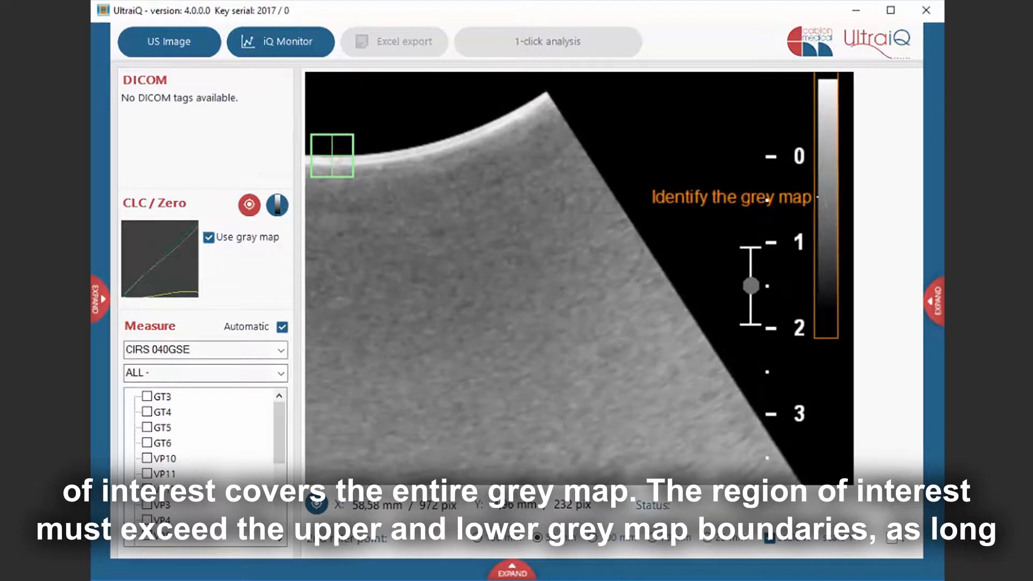
{"action": "scroll", "coordinate": [826, 198], "scroll_direction": "down", "scroll_amount": 2}
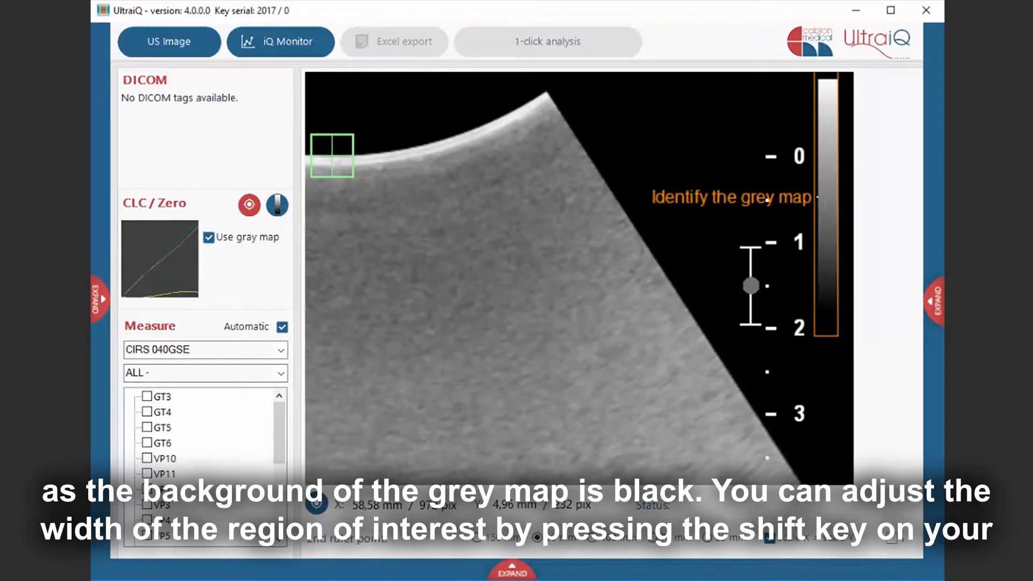
{"action": "left_click", "coordinate": [826, 203]}
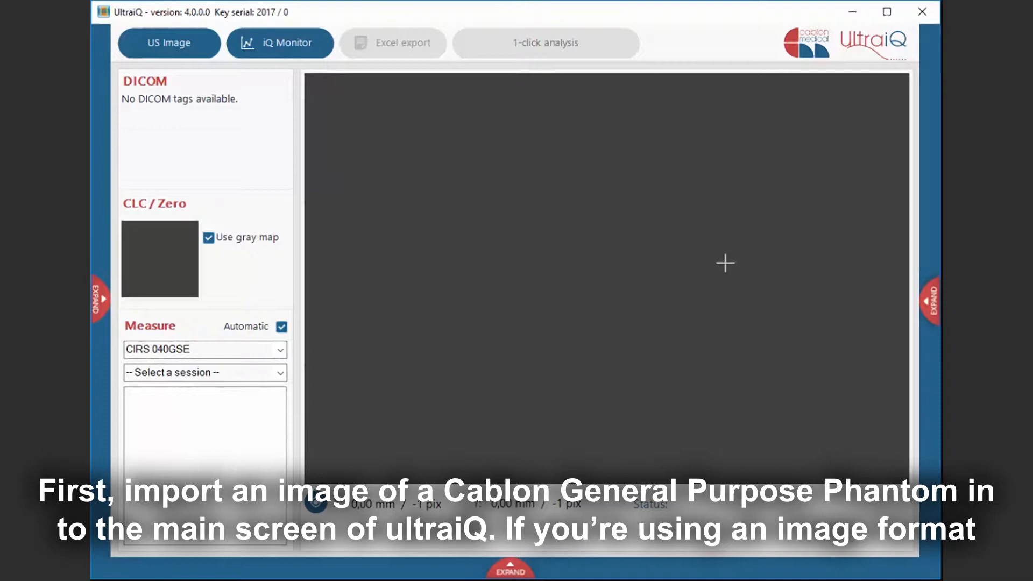
- Import a Cablon phantom image and select the Cablon General Purpose phantom
{"action": "left_click", "coordinate": [930, 297]}
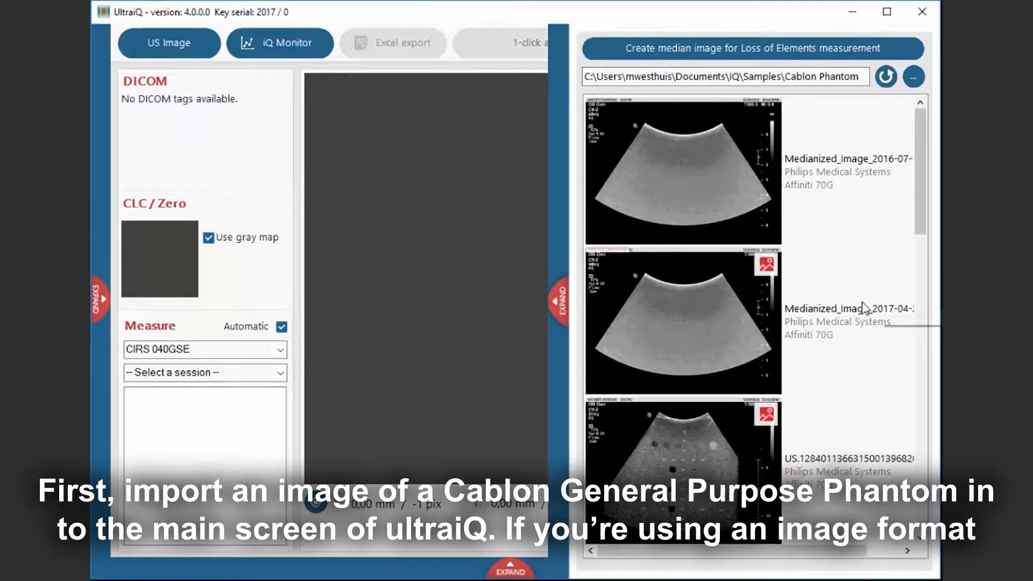
{"action": "left_click", "coordinate": [739, 455]}
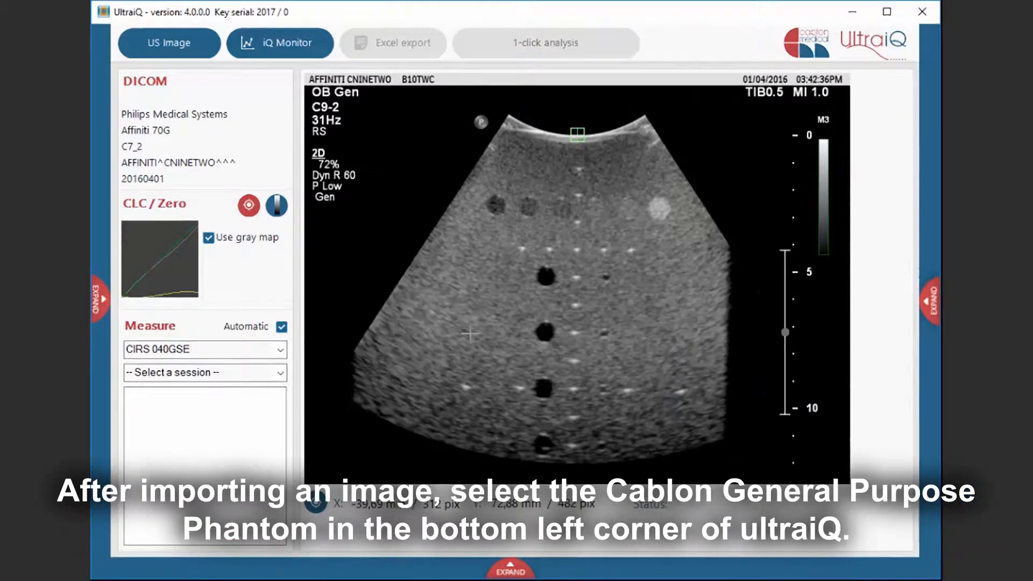
{"action": "left_click", "coordinate": [280, 350]}
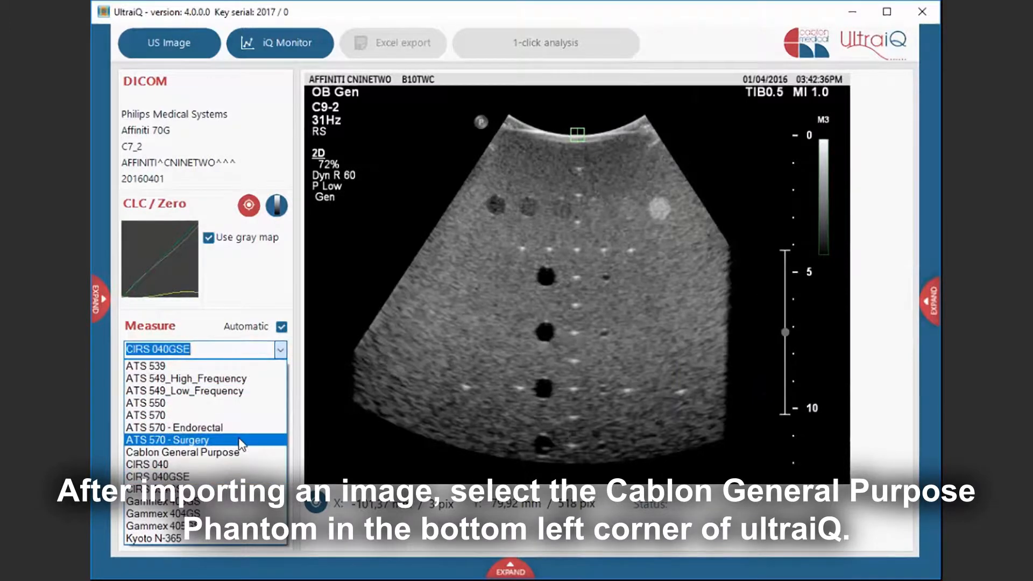
{"action": "left_click", "coordinate": [241, 452]}
- Choose the ALL session and run the Measure VP, HP, GT and PD protocol
{"action": "left_click", "coordinate": [280, 373]}
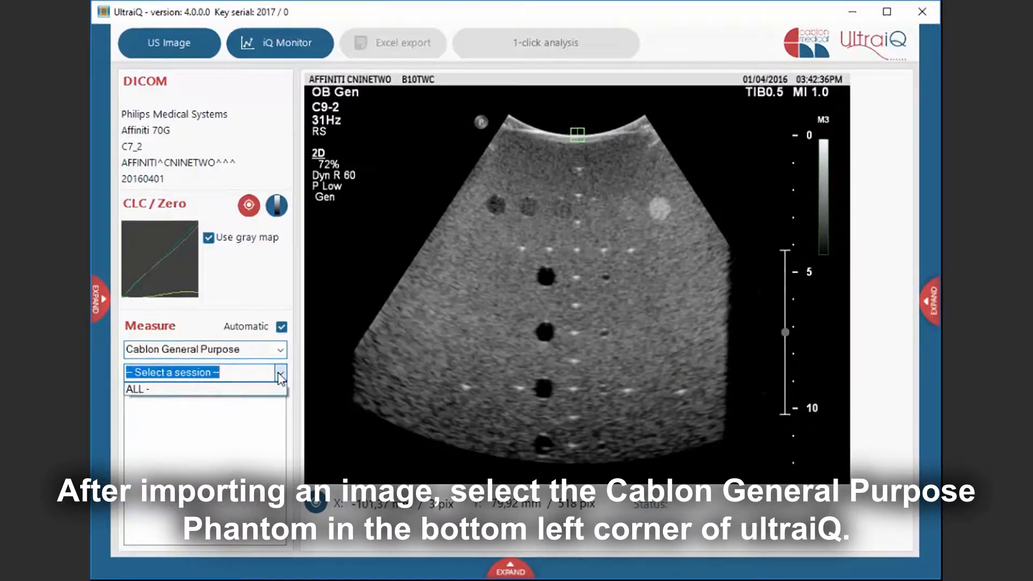
{"action": "left_click", "coordinate": [269, 389]}
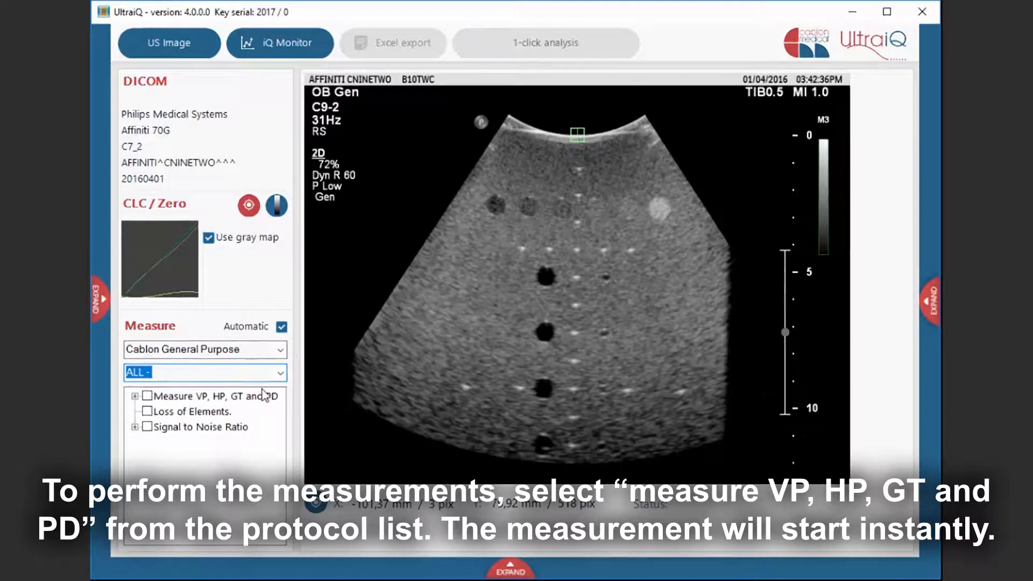
{"action": "left_click", "coordinate": [147, 397]}
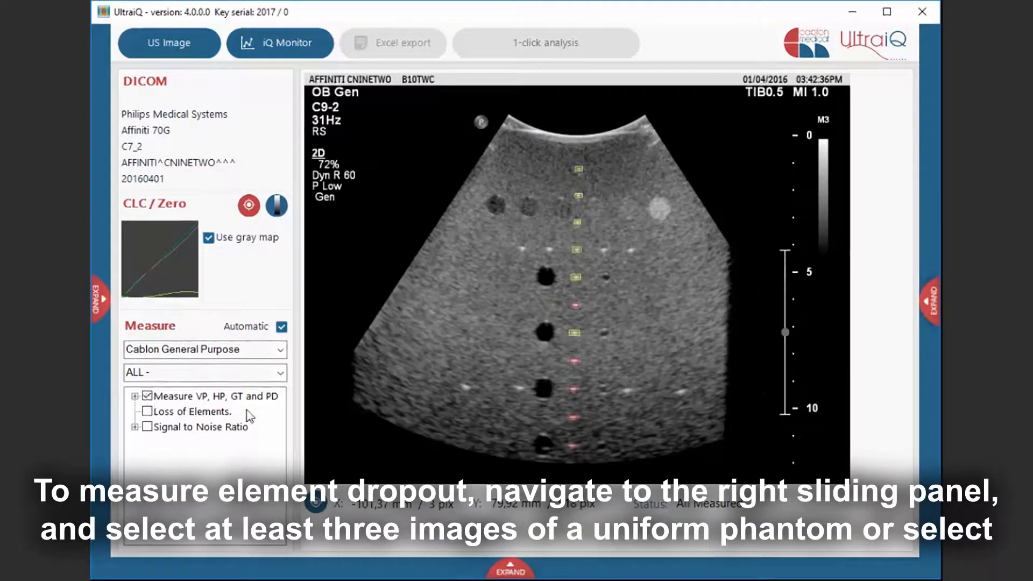
- Select three uniform phantom images and create a median image for the Loss of Elements measurement
{"action": "left_click", "coordinate": [927, 303]}
{"action": "scroll", "coordinate": [888, 311], "scroll_direction": "down", "scroll_amount": 3}
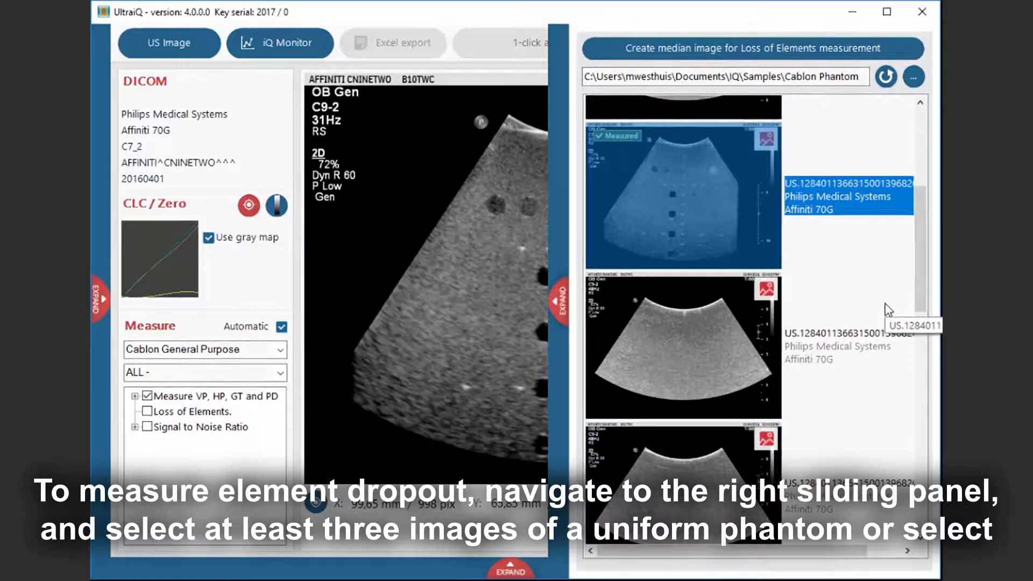
{"action": "left_click", "coordinate": [757, 329]}
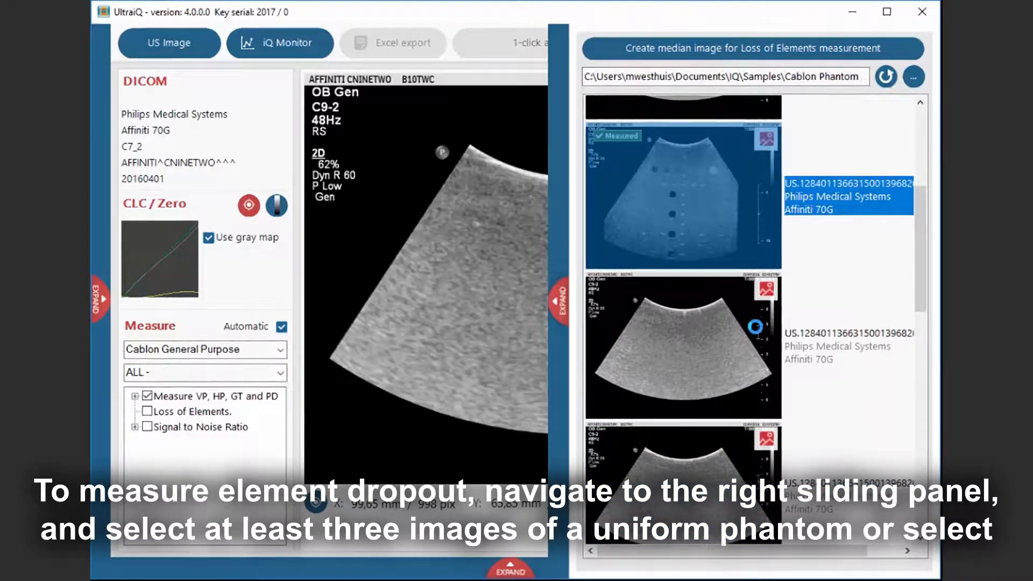
{"action": "scroll", "coordinate": [755, 326], "scroll_direction": "down", "scroll_amount": 5}
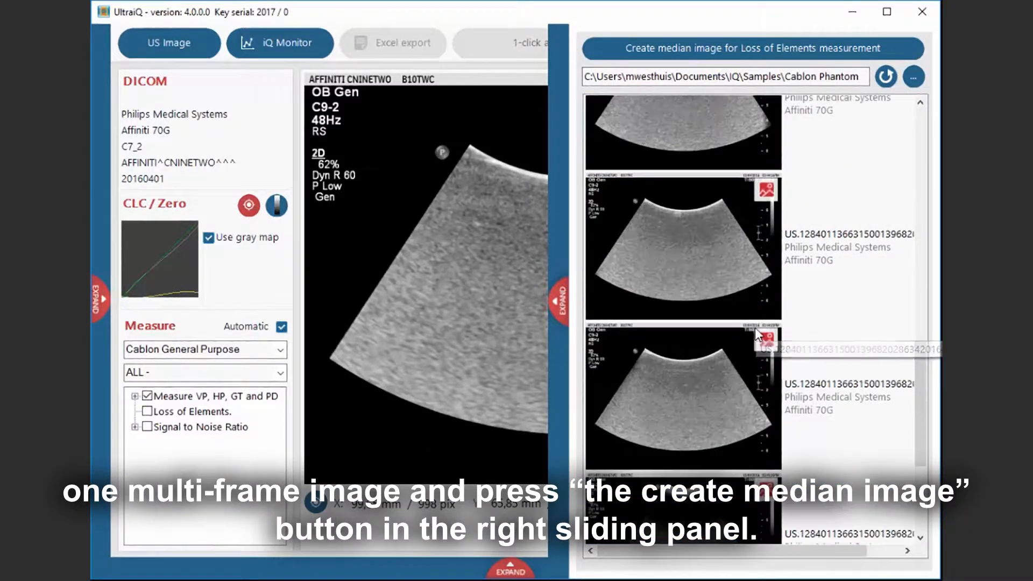
{"action": "left_click", "coordinate": [735, 362], "text": "shift"}
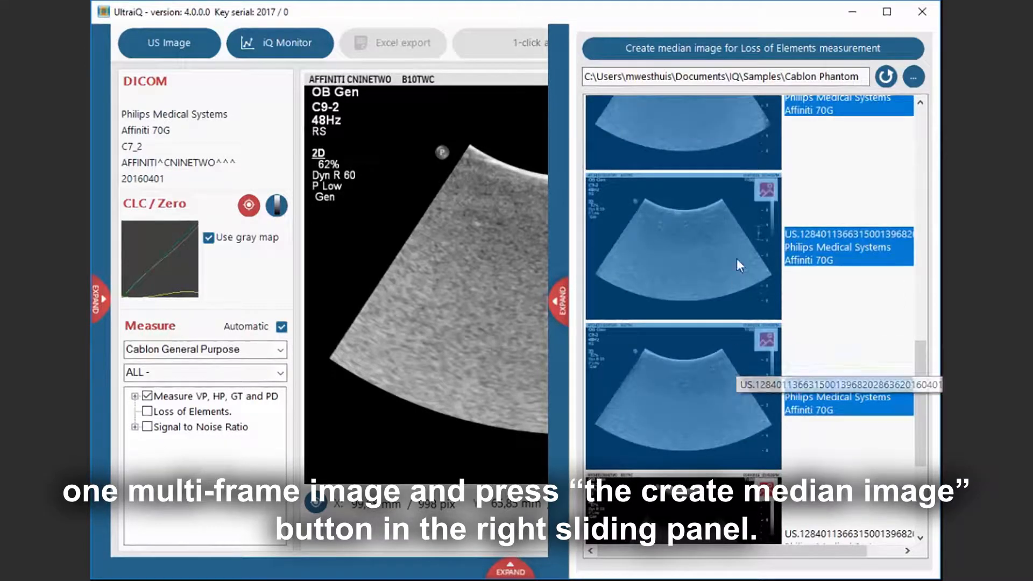
{"action": "left_click", "coordinate": [754, 46]}
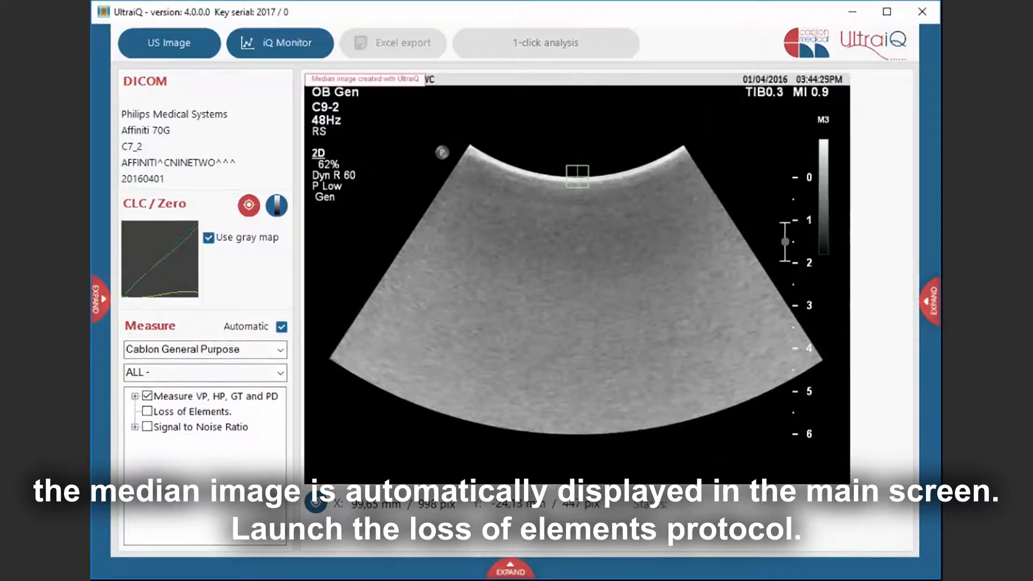
- Launch the Loss of Elements protocol, then relaunch it with Automatic detection unchecked
{"action": "left_click", "coordinate": [185, 412]}
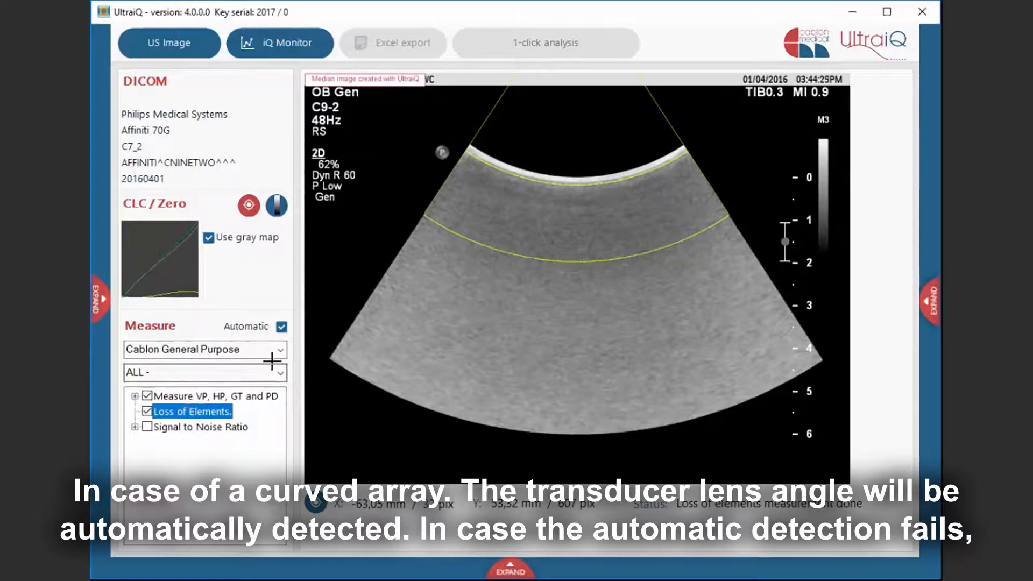
{"action": "left_click", "coordinate": [282, 326]}
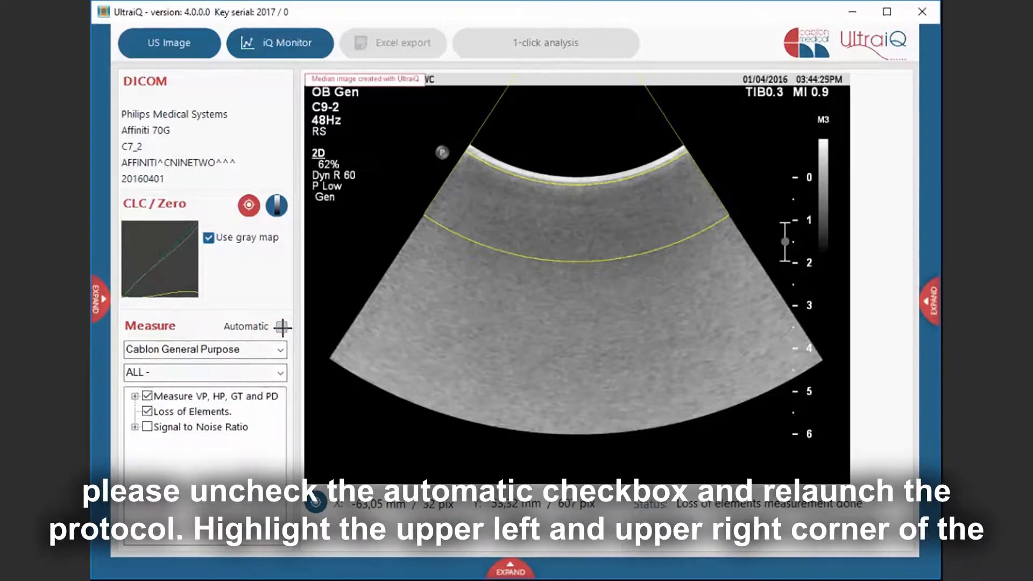
{"action": "double_click", "coordinate": [206, 416]}
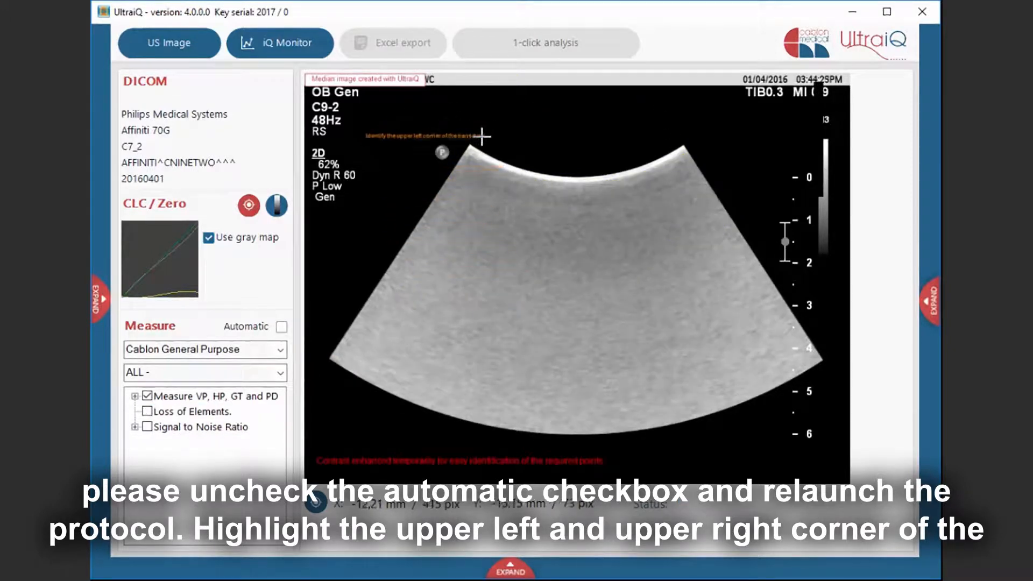
- Mark the top left corner of the transducer lens
{"action": "scroll", "coordinate": [471, 144], "scroll_direction": "up", "scroll_amount": 4}
{"action": "scroll", "coordinate": [471, 144], "scroll_direction": "up", "scroll_amount": 4}
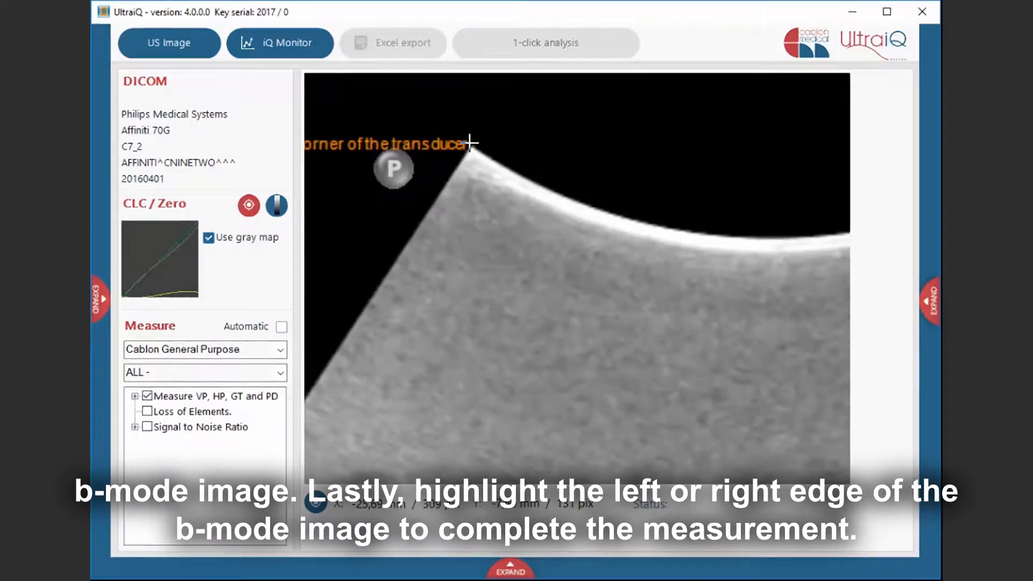
{"action": "left_click", "coordinate": [469, 142]}
{"action": "scroll", "coordinate": [468, 143], "scroll_direction": "down", "scroll_amount": 4}
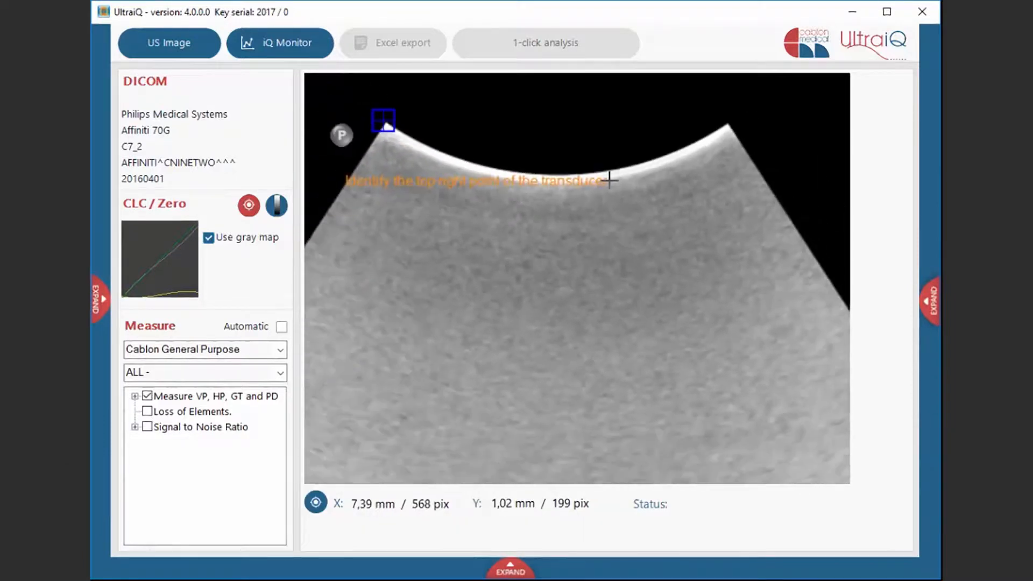
{"action": "scroll", "coordinate": [612, 175], "scroll_direction": "down", "scroll_amount": 3}
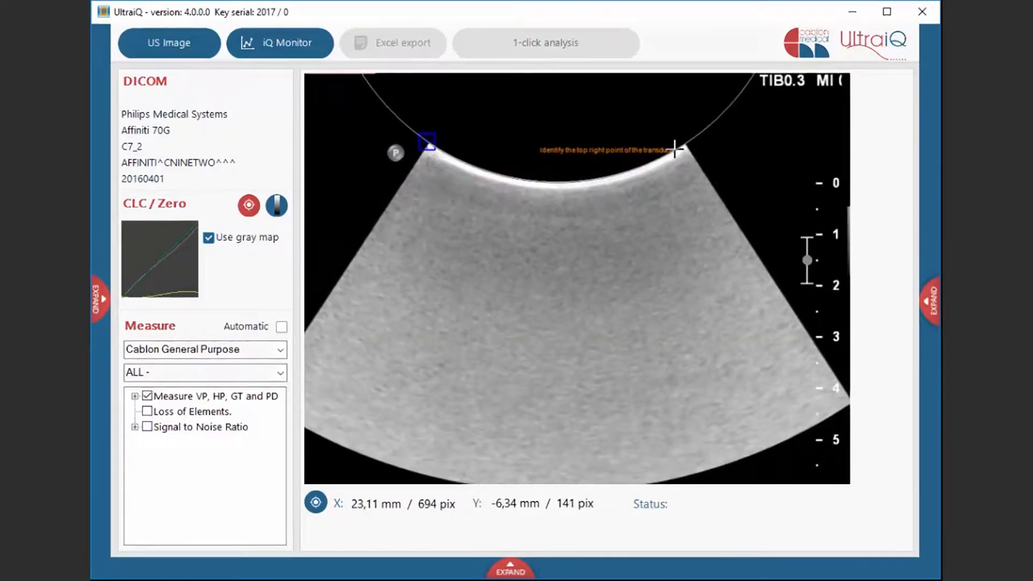
- Mark the top right corner of the transducer lens
{"action": "scroll", "coordinate": [683, 144], "scroll_direction": "up", "scroll_amount": 4}
{"action": "scroll", "coordinate": [682, 143], "scroll_direction": "up", "scroll_amount": 3}
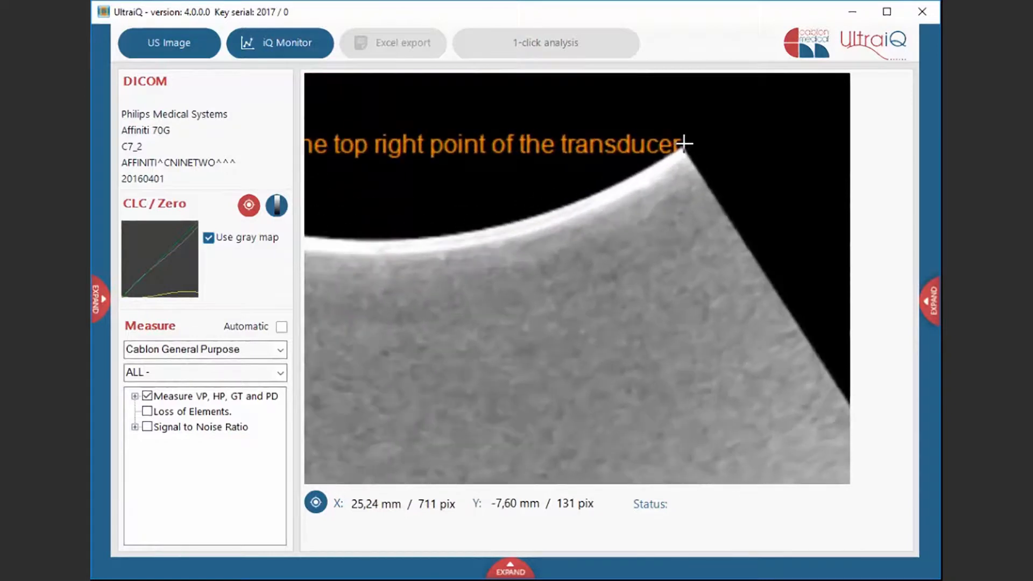
{"action": "left_click", "coordinate": [683, 143]}
{"action": "scroll", "coordinate": [672, 224], "scroll_direction": "down", "scroll_amount": 7}
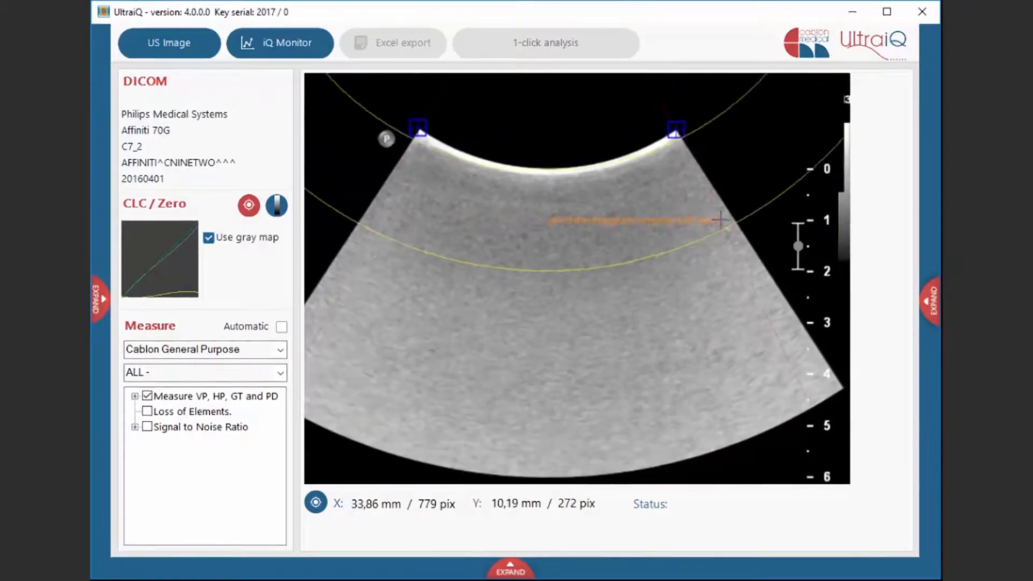
- Mark the point on the image's right edge to complete the Loss of Elements measurement
{"action": "scroll", "coordinate": [731, 218], "scroll_direction": "up", "scroll_amount": 2}
{"action": "scroll", "coordinate": [732, 217], "scroll_direction": "up", "scroll_amount": 3}
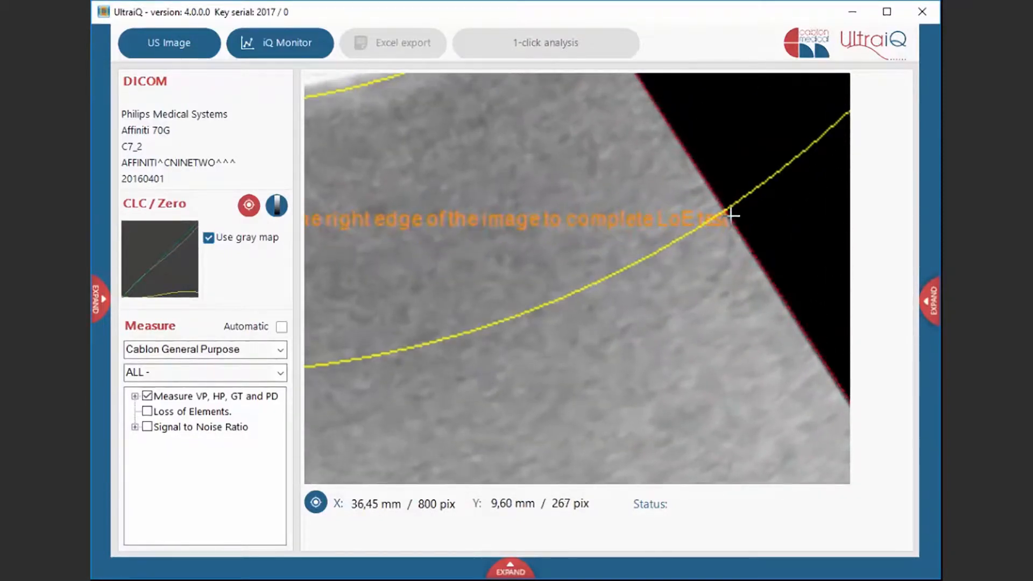
{"action": "left_click", "coordinate": [730, 215]}
{"action": "scroll", "coordinate": [609, 223], "scroll_direction": "down", "scroll_amount": 5}
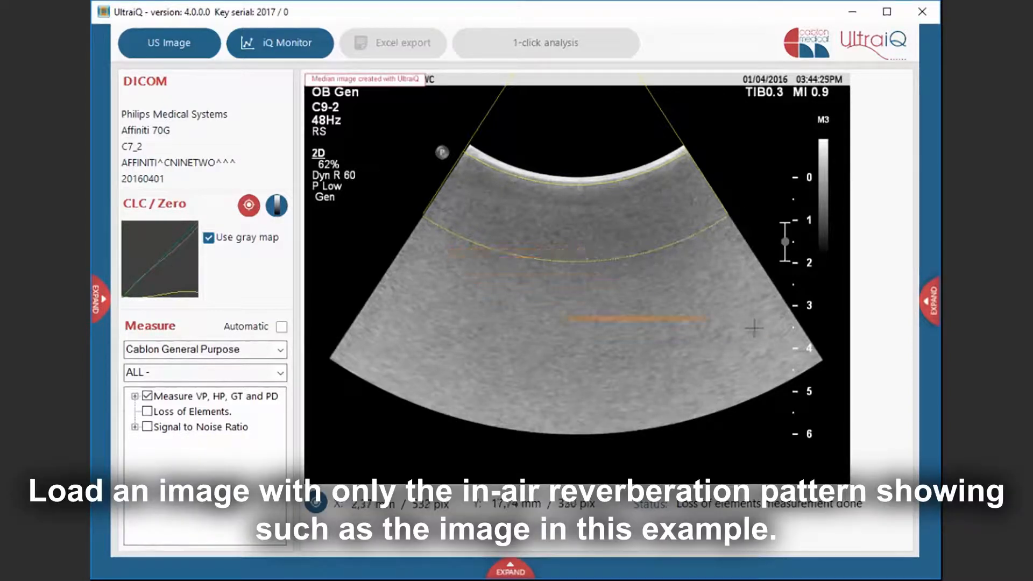
- Load the in-air reverberation image and run the SNR - Air protocol under Signal to Noise Ratio
{"action": "left_click", "coordinate": [931, 297]}
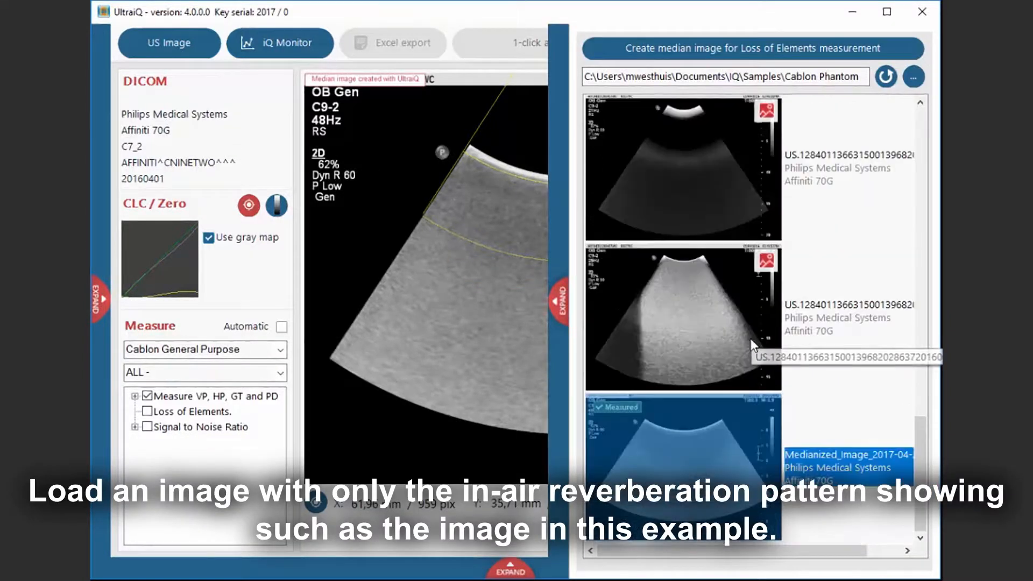
{"action": "left_click", "coordinate": [698, 205]}
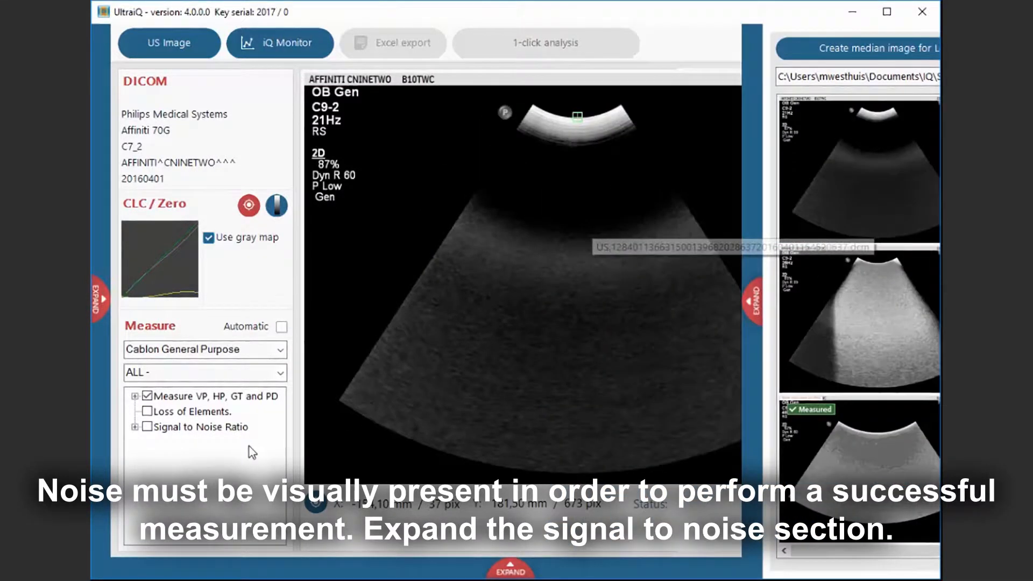
{"action": "left_click", "coordinate": [135, 430]}
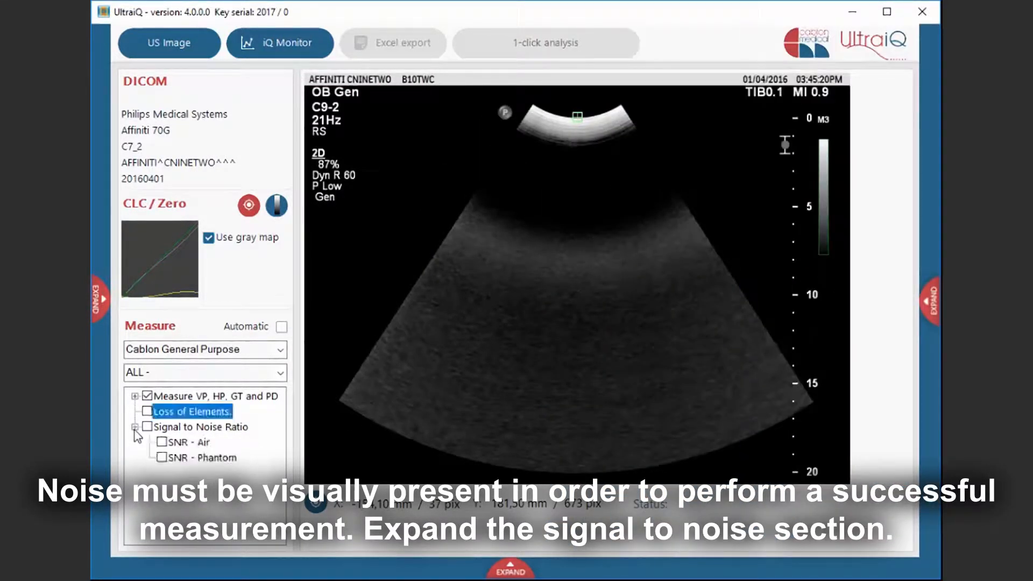
{"action": "left_click", "coordinate": [164, 443]}
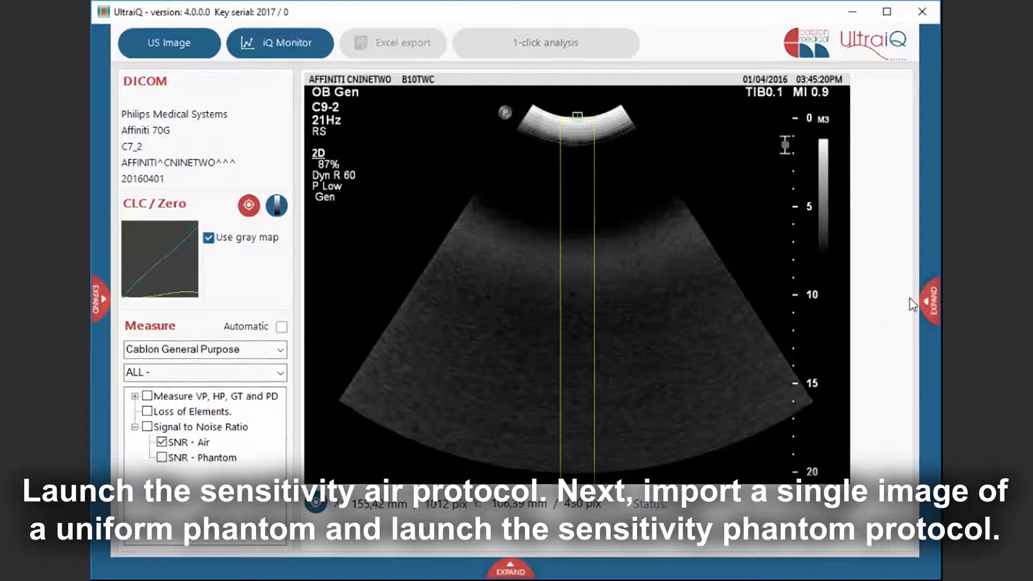
- Load the uniform phantom image and run the SNR - Phantom protocol
{"action": "left_click", "coordinate": [930, 304]}
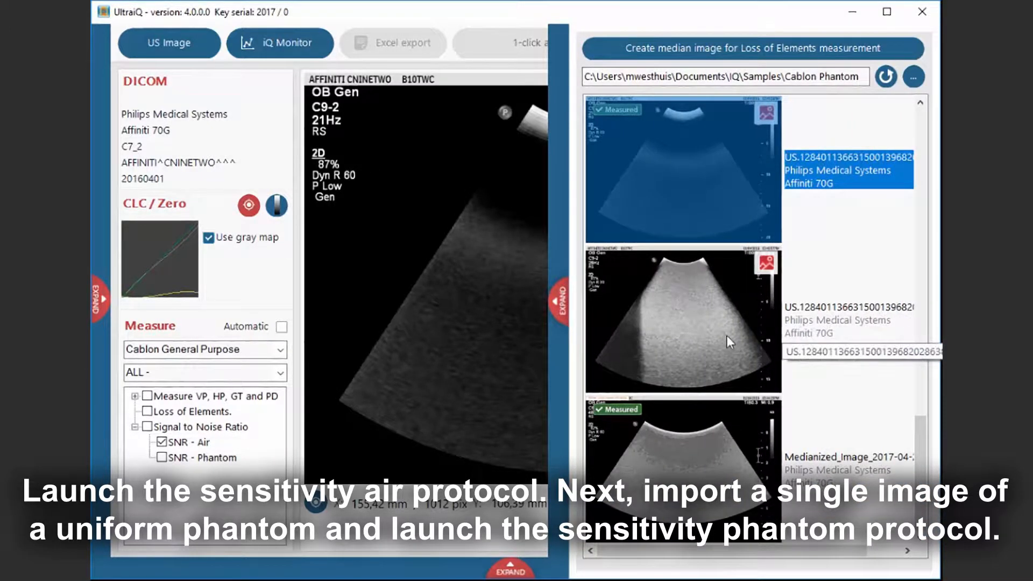
{"action": "left_click", "coordinate": [699, 323]}
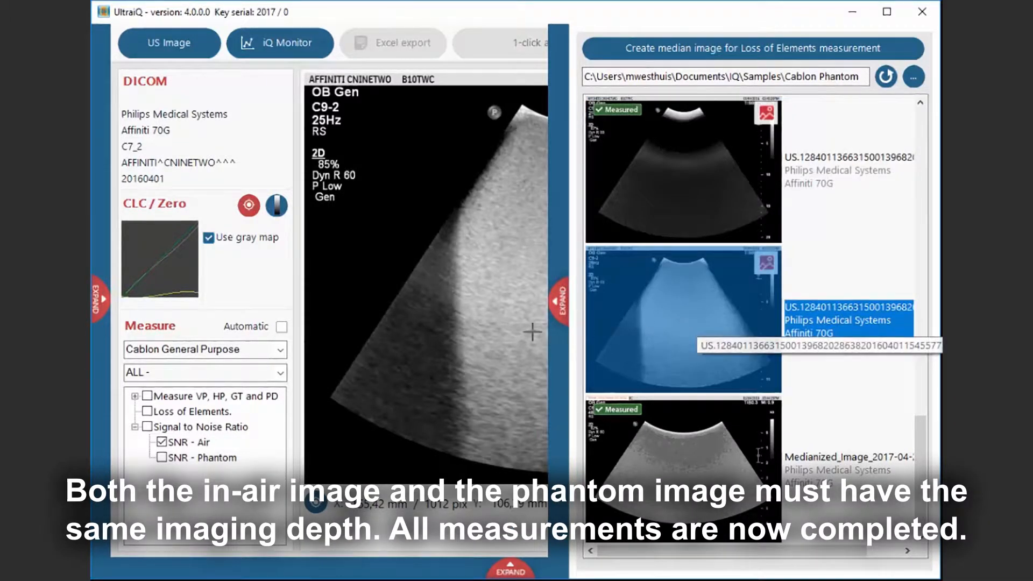
{"action": "left_click", "coordinate": [161, 457]}
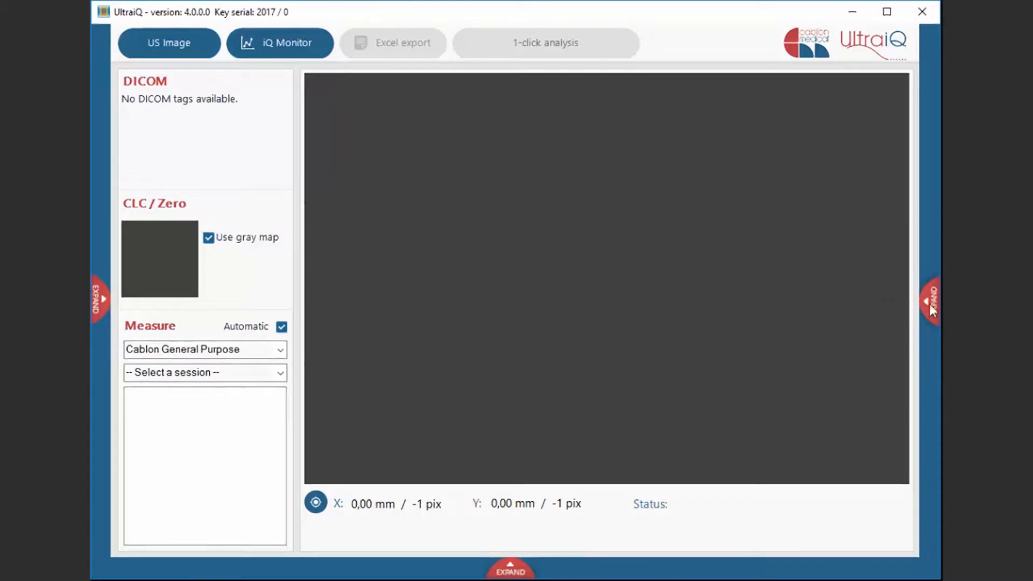
- Load the grey target phantom image and select the CIRS 040GSE phantom
{"action": "left_click", "coordinate": [934, 308]}
{"action": "left_click", "coordinate": [738, 195]}
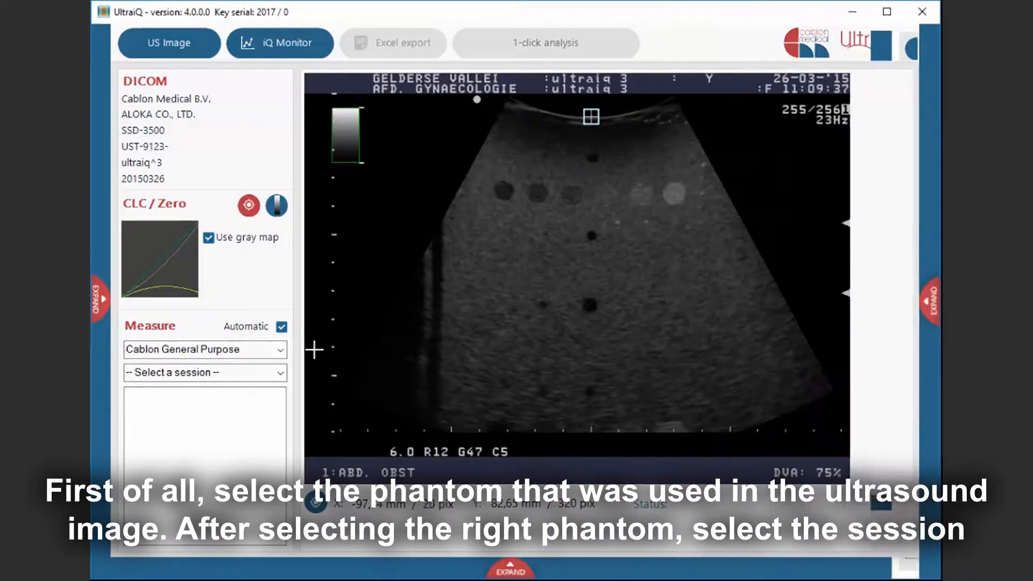
{"action": "left_click", "coordinate": [282, 352]}
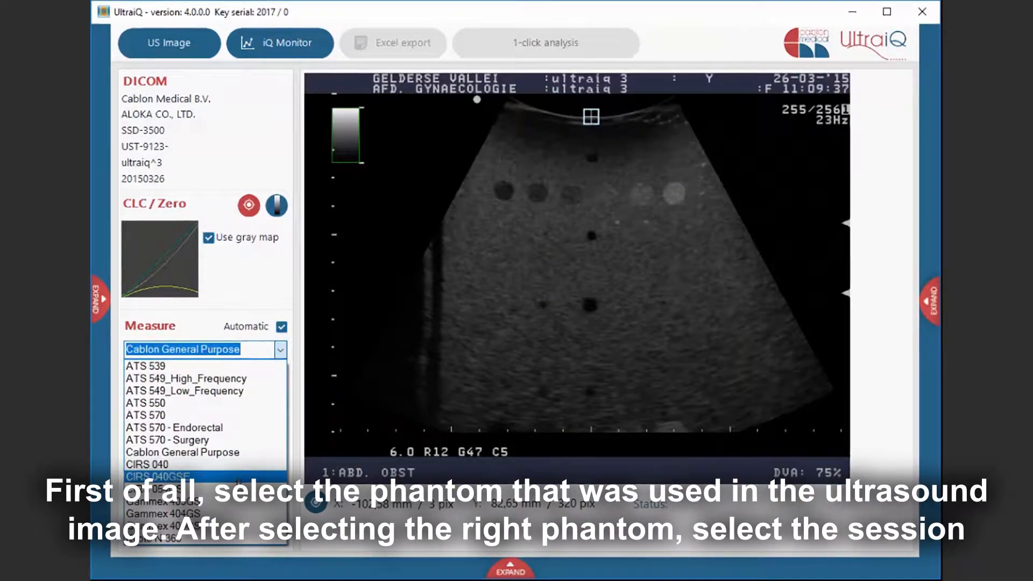
{"action": "left_click", "coordinate": [230, 477]}
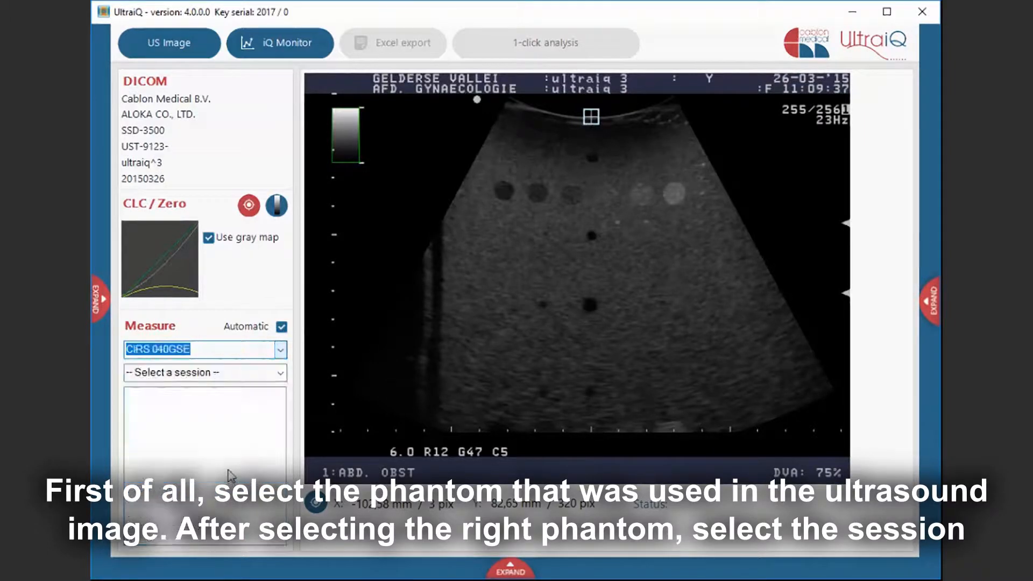
- Choose the ALL session and run the GT6 protocol
{"action": "left_click", "coordinate": [280, 373]}
{"action": "left_click", "coordinate": [245, 386]}
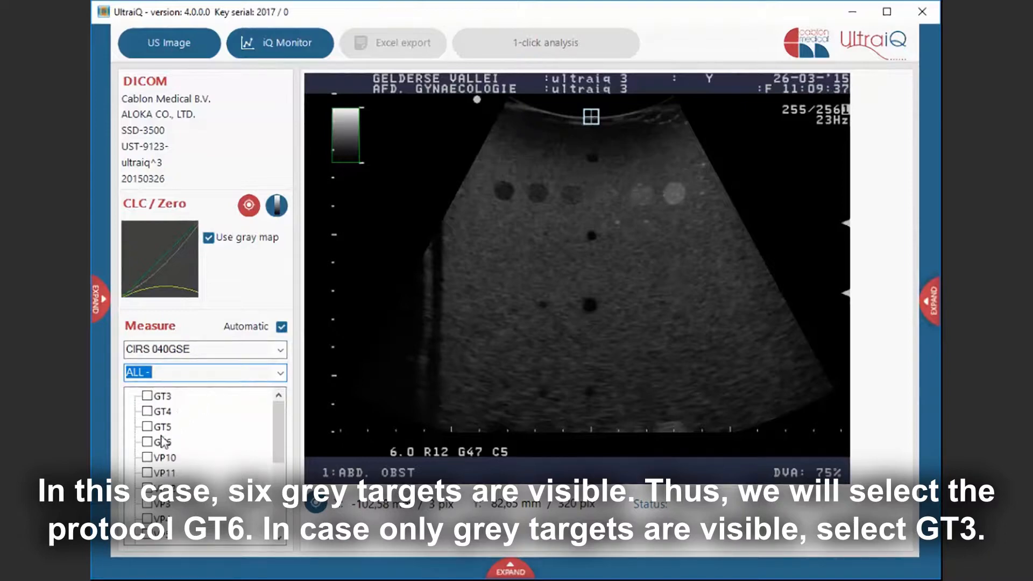
{"action": "left_click", "coordinate": [147, 442]}
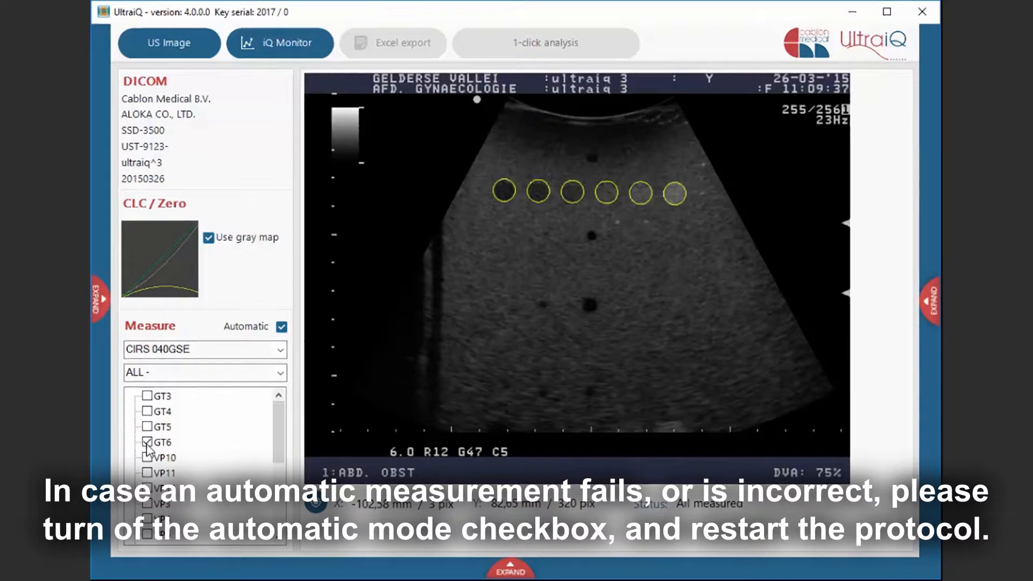
- Disable Automatic mode, restart GT6 and mark the six grey targets manually from left to right
{"action": "left_click", "coordinate": [282, 326]}
{"action": "left_click", "coordinate": [147, 442]}
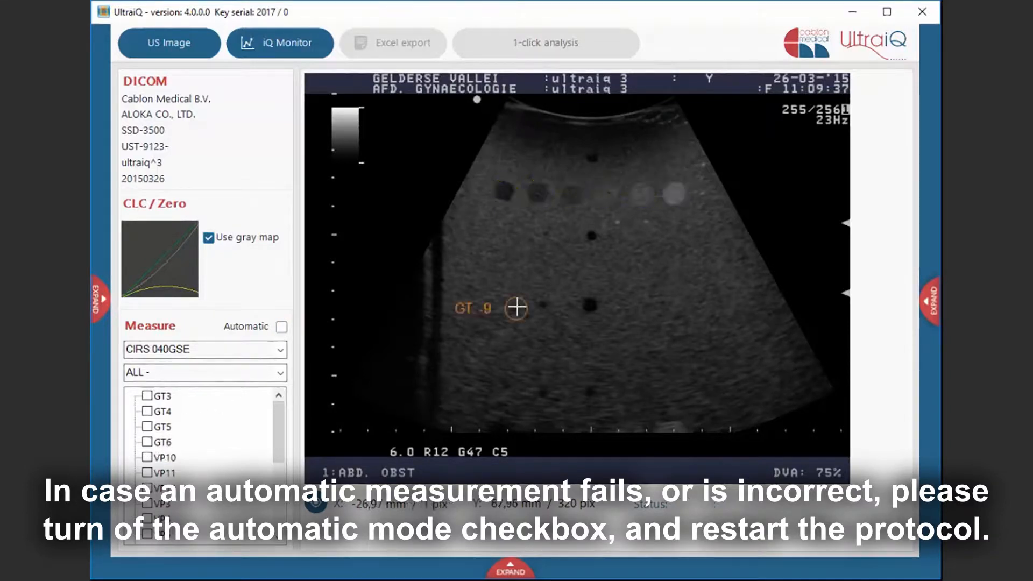
{"action": "scroll", "coordinate": [517, 191], "scroll_direction": "up", "scroll_amount": 4}
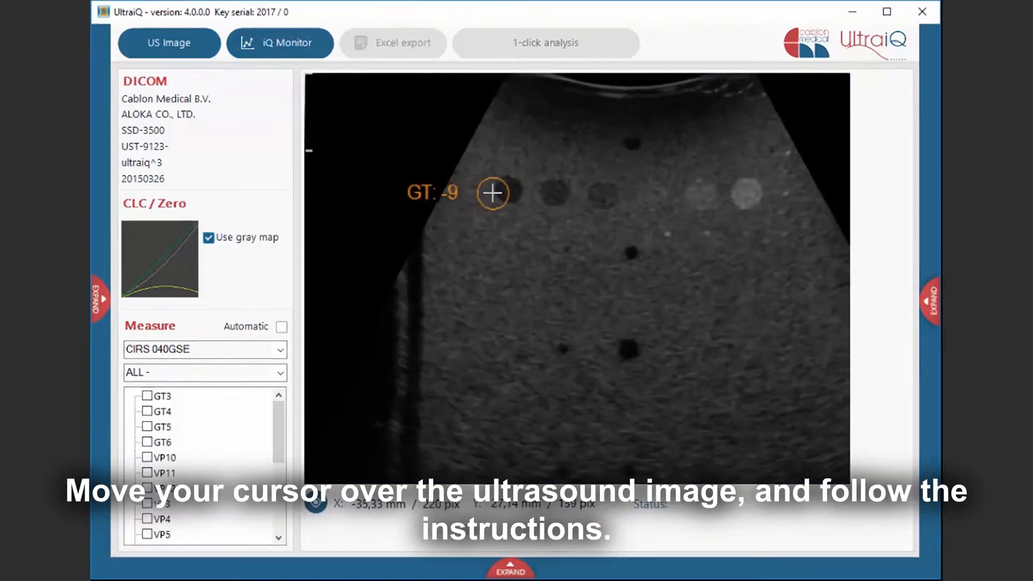
{"action": "left_click", "coordinate": [503, 190]}
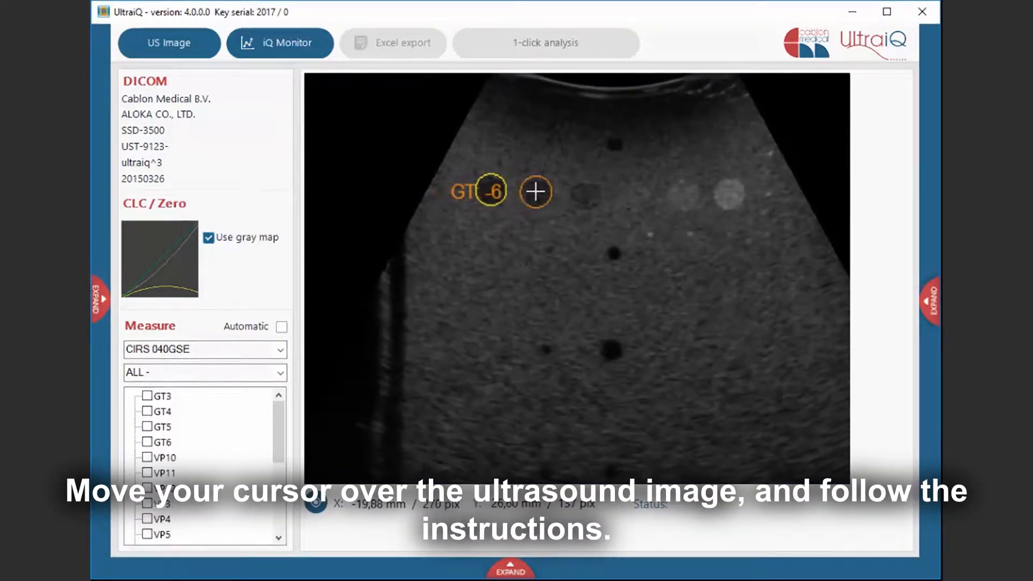
{"action": "left_click", "coordinate": [535, 191]}
{"action": "left_click", "coordinate": [574, 192]}
{"action": "left_click", "coordinate": [603, 193]}
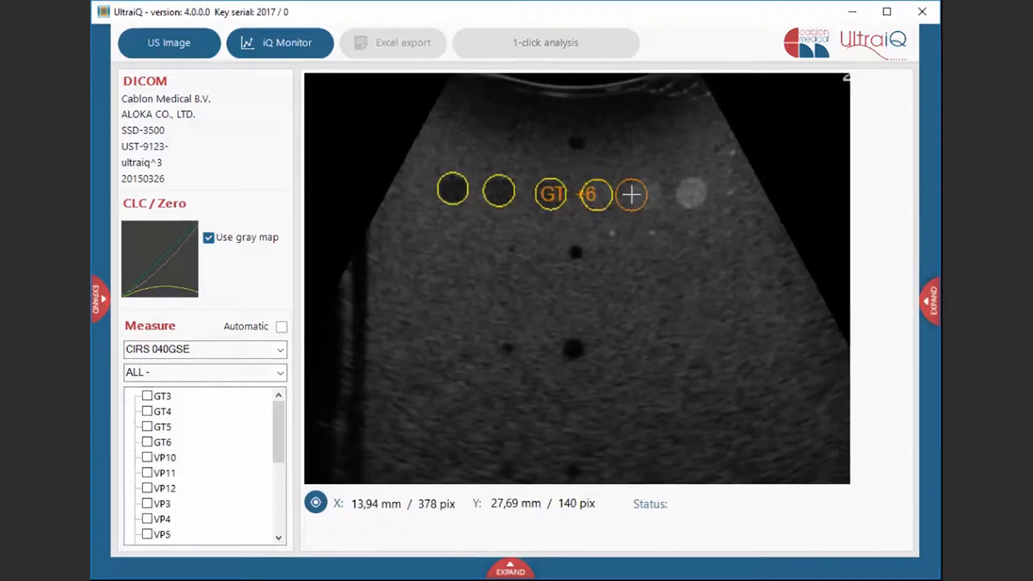
{"action": "left_click", "coordinate": [644, 194]}
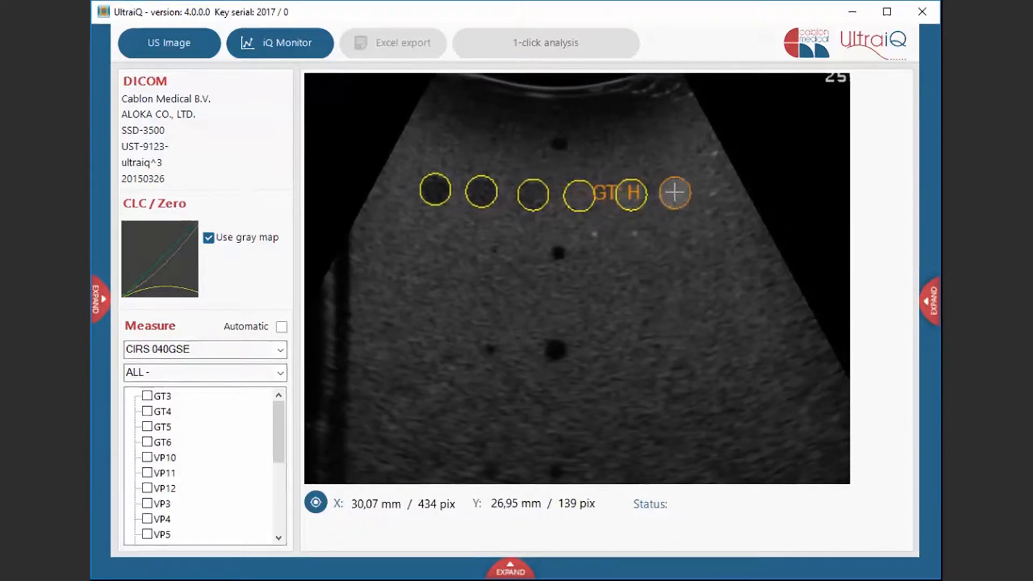
{"action": "left_click", "coordinate": [675, 192]}
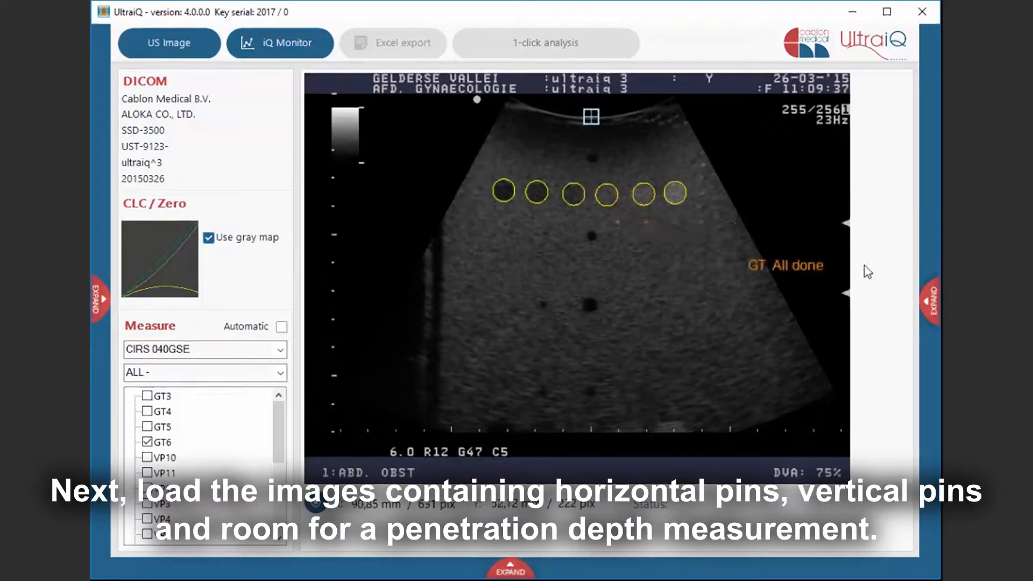
- Load VP.dcm and run the VP12 protocol with Automatic mode enabled
{"action": "left_click", "coordinate": [928, 290]}
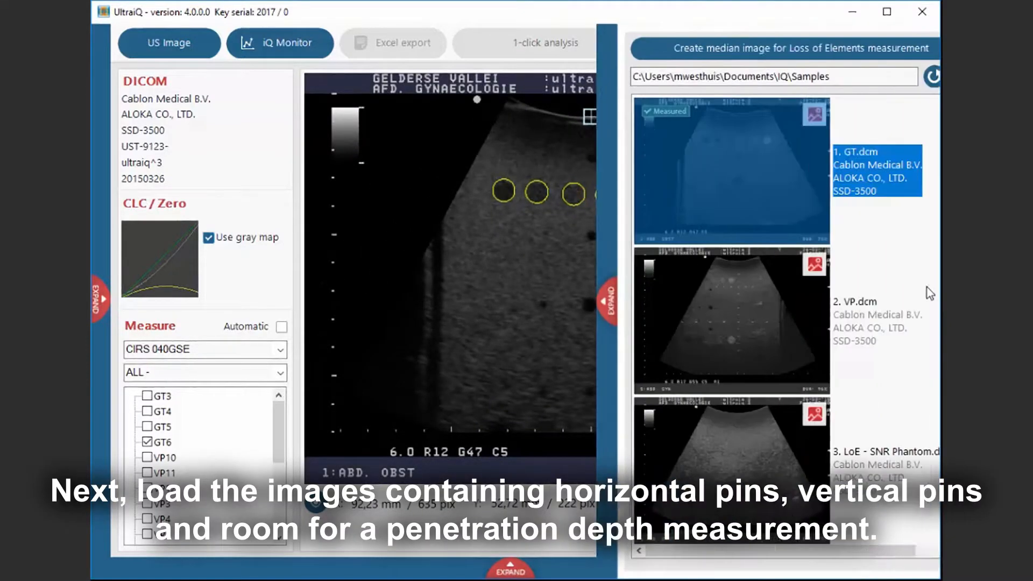
{"action": "left_click", "coordinate": [720, 333]}
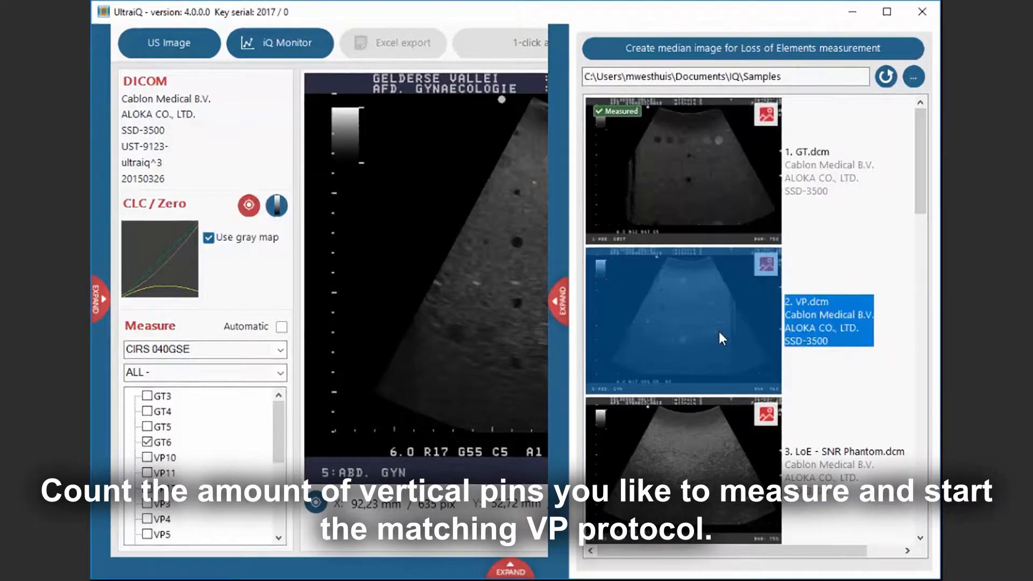
{"action": "left_click", "coordinate": [282, 327]}
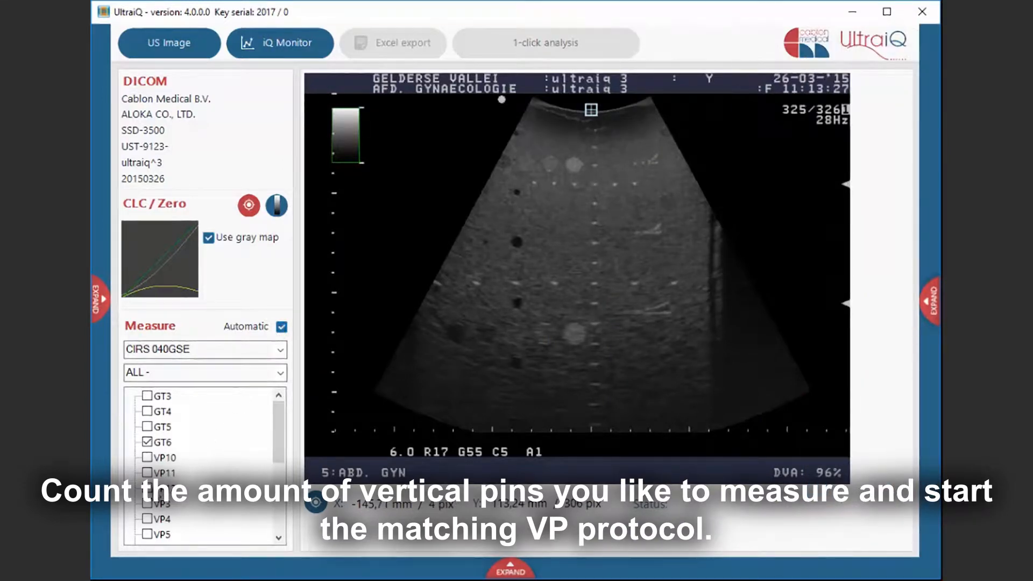
{"action": "left_click", "coordinate": [147, 489]}
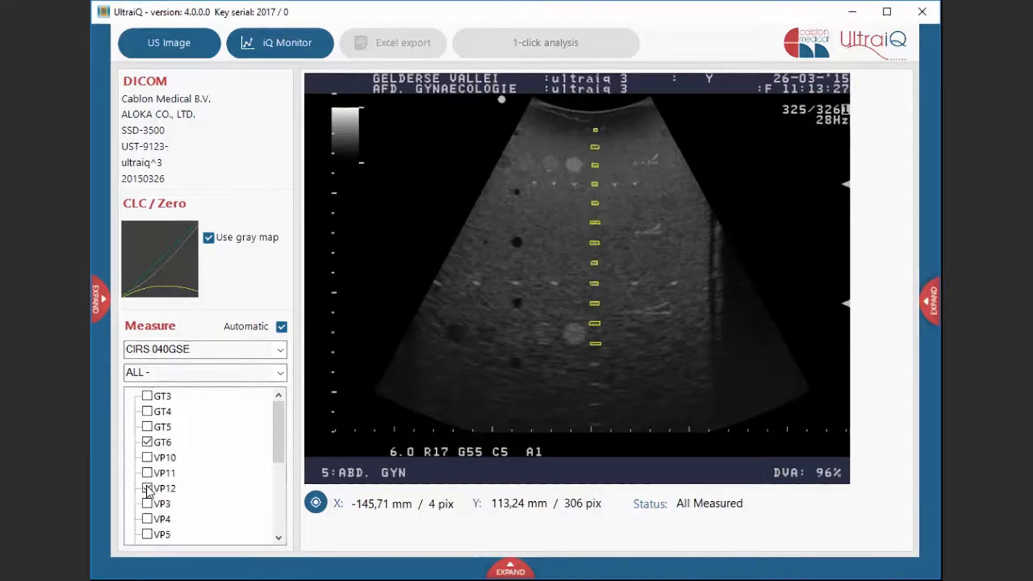
- Run the HP3 L1 and HP5 L2 horizontal pin protocols
{"action": "scroll", "coordinate": [148, 490], "scroll_direction": "down", "scroll_amount": 3}
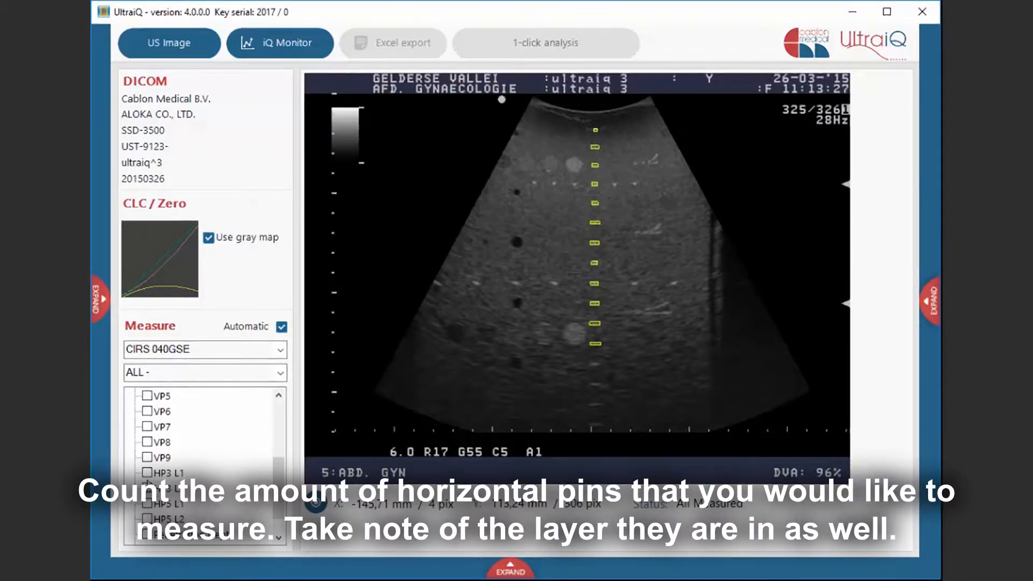
{"action": "left_click", "coordinate": [147, 474]}
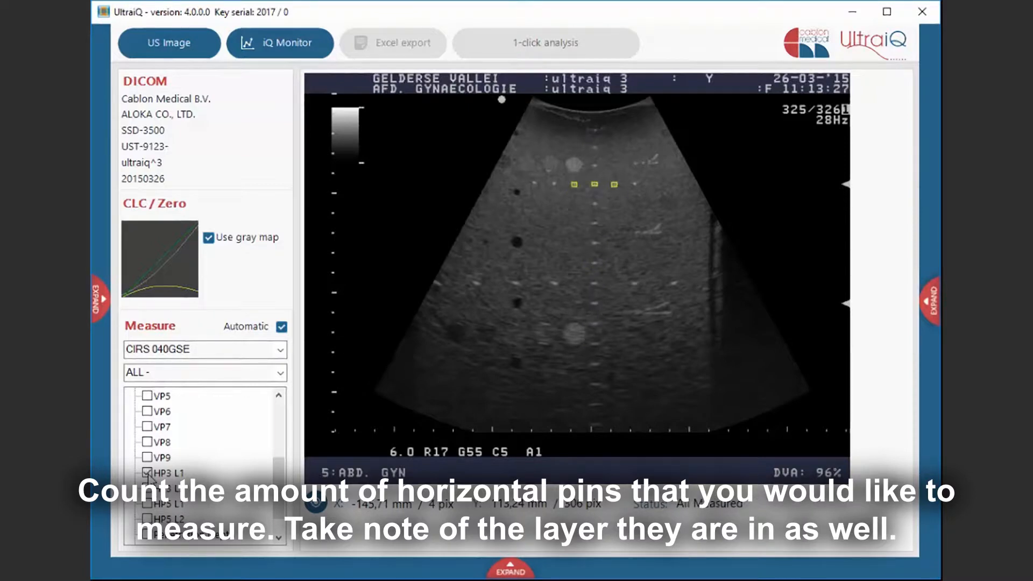
{"action": "left_click", "coordinate": [148, 519]}
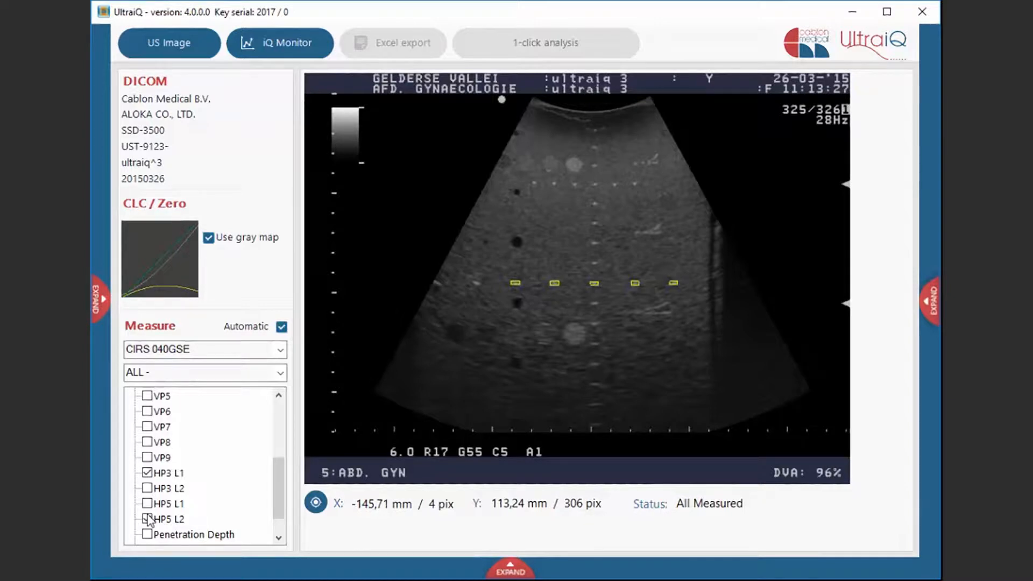
{"action": "left_click", "coordinate": [147, 518]}
- Run the Penetration Depth protocol, placing the bar in a background-only area of the image
{"action": "scroll", "coordinate": [149, 518], "scroll_direction": "down", "scroll_amount": 1}
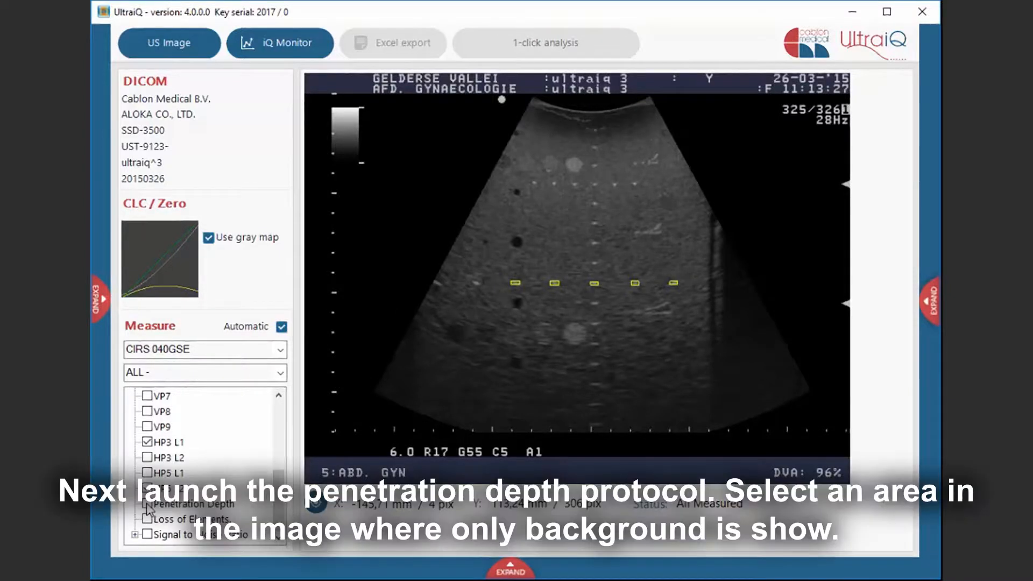
{"action": "left_click", "coordinate": [147, 506]}
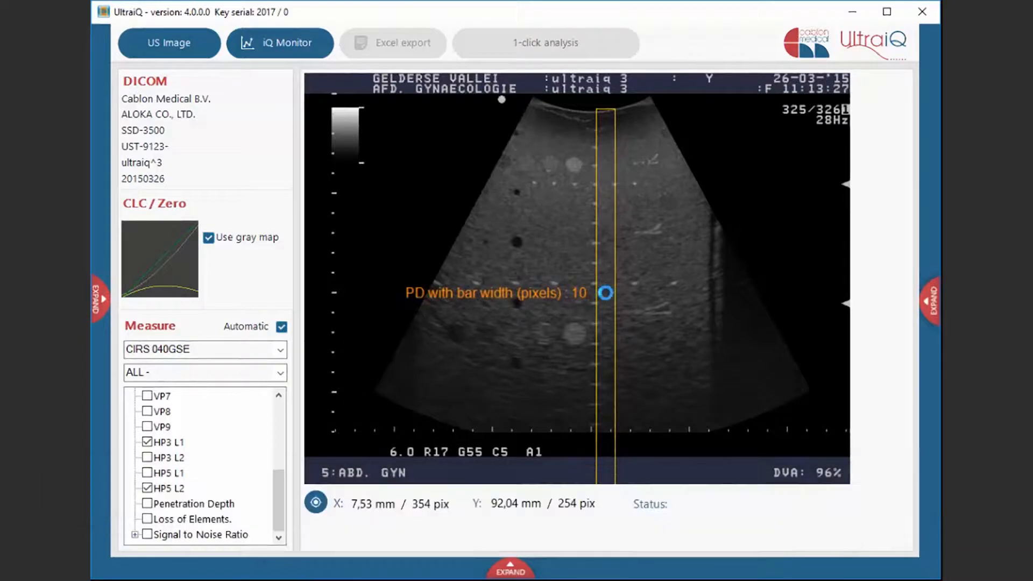
{"action": "left_click", "coordinate": [606, 293]}
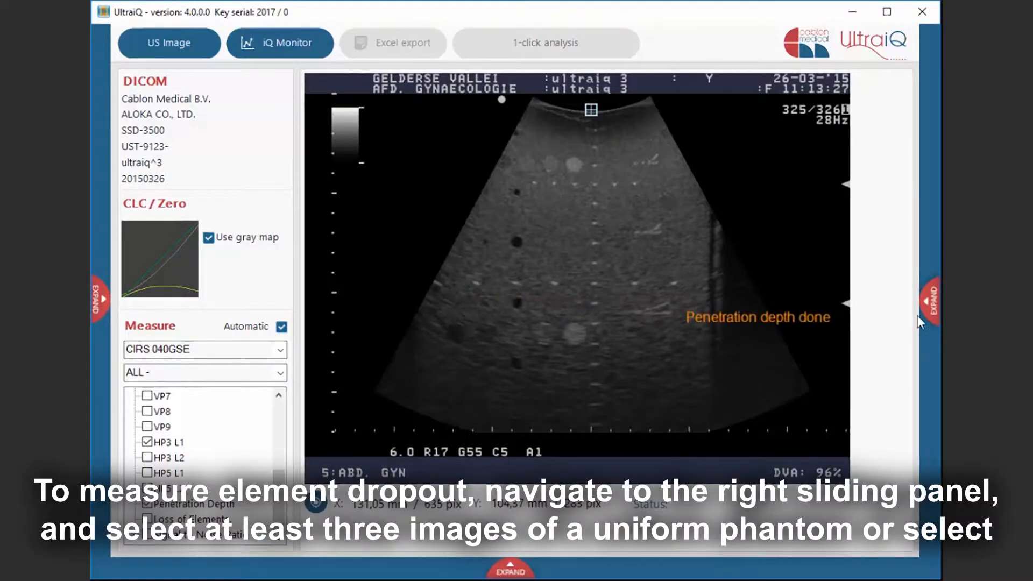
- Open the image panel, select the LoE - SNR Phantom images and create a median image for the Loss of Elements measurement
{"action": "left_click", "coordinate": [918, 316]}
{"action": "scroll", "coordinate": [875, 308], "scroll_direction": "down", "scroll_amount": 12}
{"action": "scroll", "coordinate": [875, 308], "scroll_direction": "up", "scroll_amount": 12}
{"action": "left_click", "coordinate": [818, 306]}
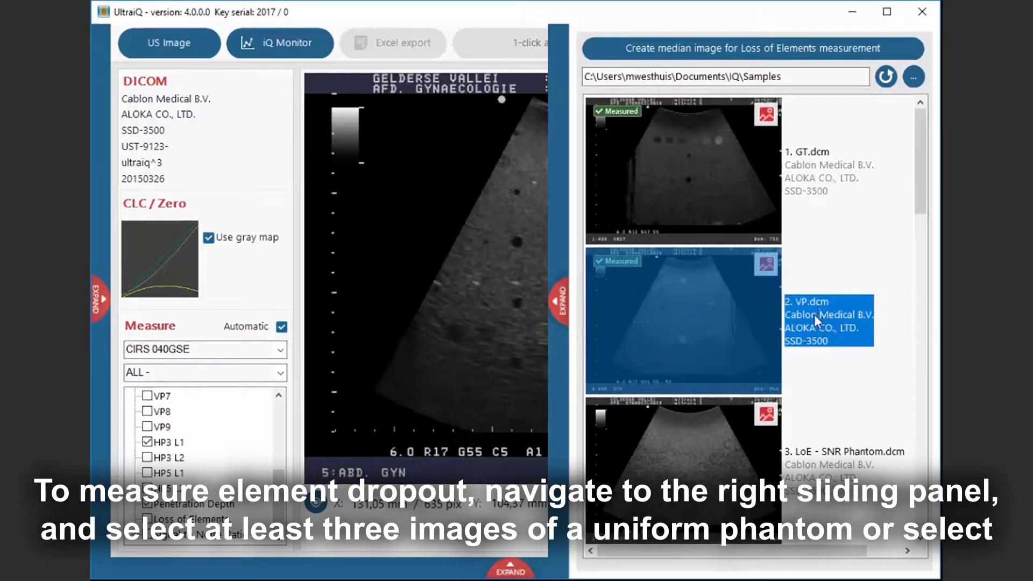
{"action": "left_click", "coordinate": [719, 454]}
{"action": "scroll", "coordinate": [715, 455], "scroll_direction": "down", "scroll_amount": 10}
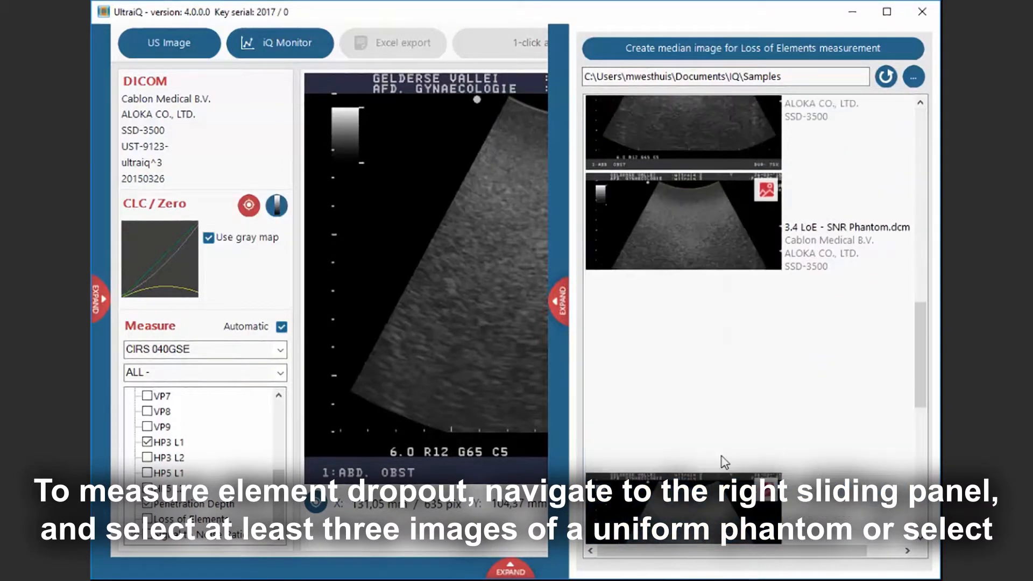
{"action": "scroll", "coordinate": [721, 453], "scroll_direction": "down", "scroll_amount": 3}
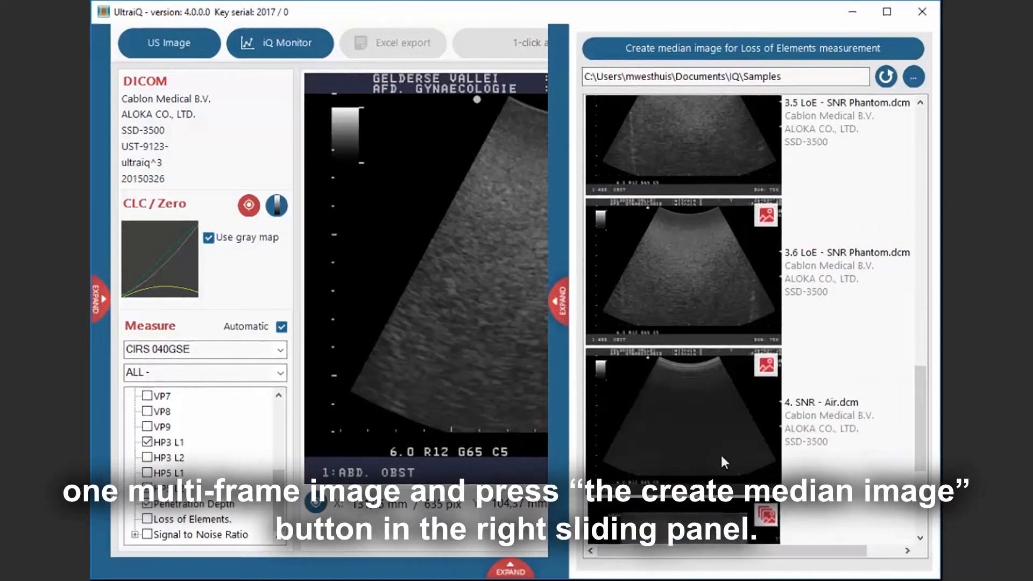
{"action": "left_click", "coordinate": [709, 312], "text": "shift"}
{"action": "left_click", "coordinate": [740, 43]}
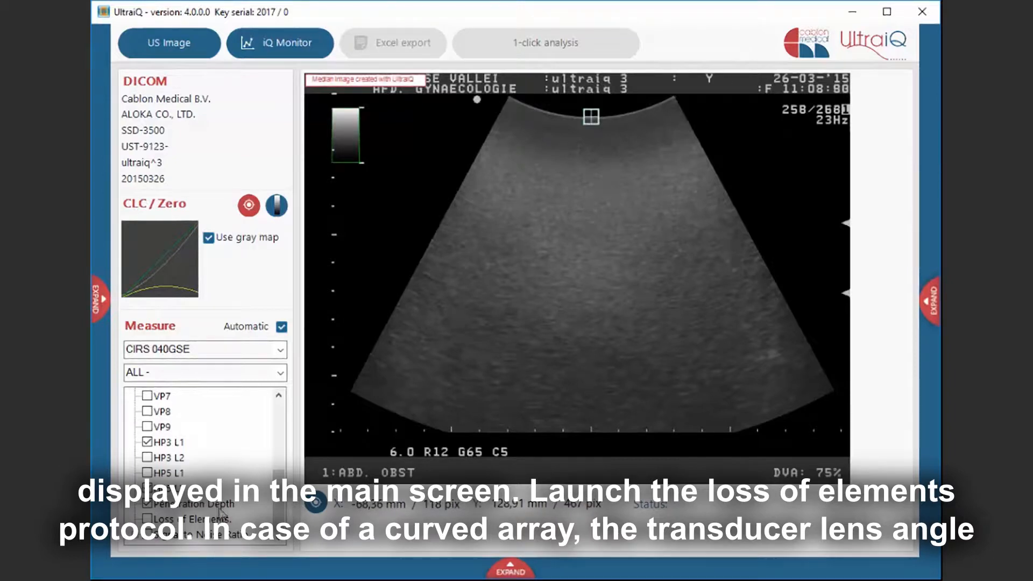
- Run the Loss of Elements protocol on the median image, then disable Automatic mode
{"action": "left_click", "coordinate": [145, 517]}
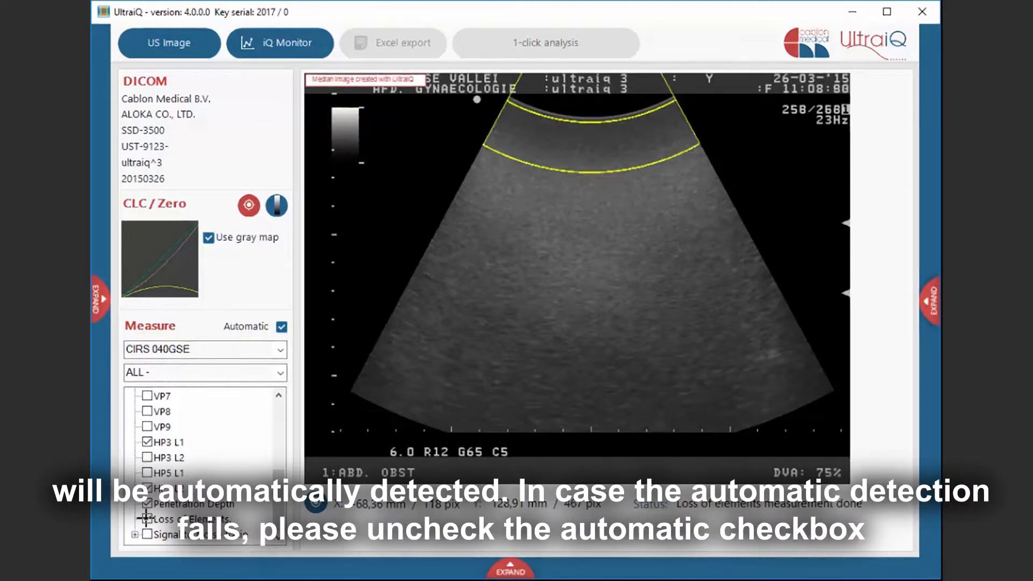
{"action": "left_click", "coordinate": [282, 326]}
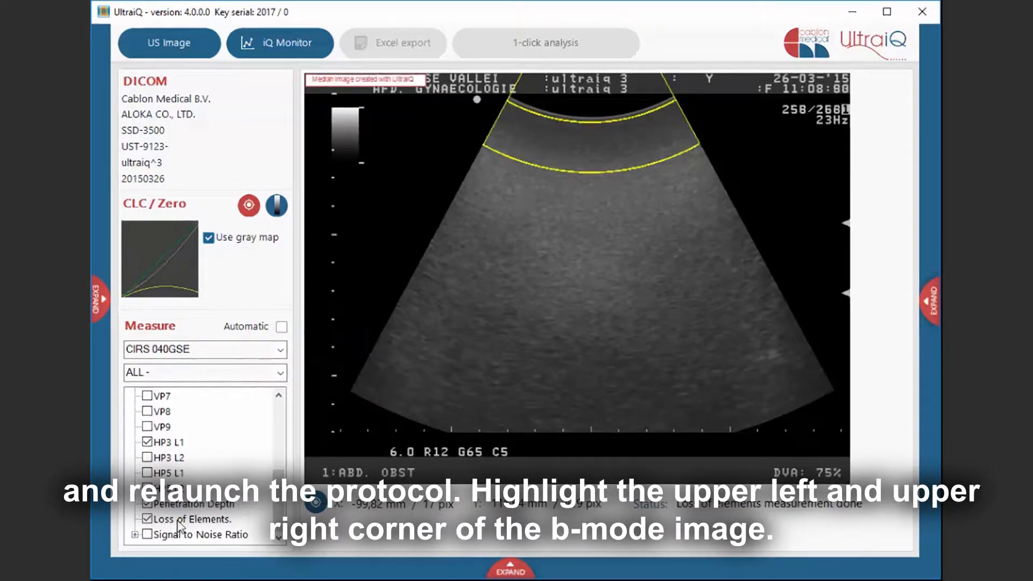
- Relaunch Loss of Elements manually, marking the transducer's upper-left and upper-right corners and the right edge of the B-mode image
{"action": "left_click", "coordinate": [516, 309]}
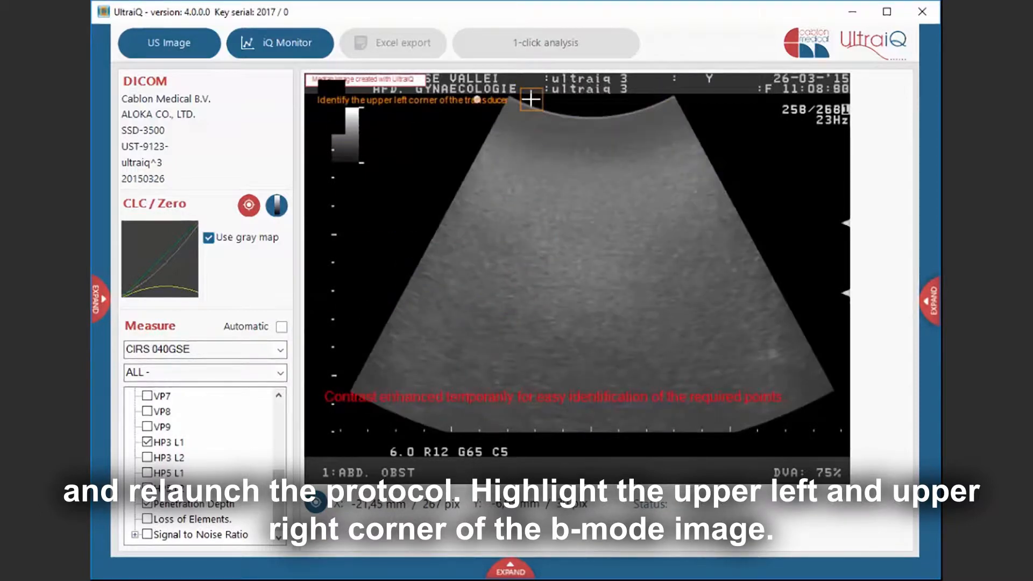
{"action": "scroll", "coordinate": [530, 99], "scroll_direction": "up", "scroll_amount": 3}
{"action": "scroll", "coordinate": [507, 97], "scroll_direction": "up", "scroll_amount": 2}
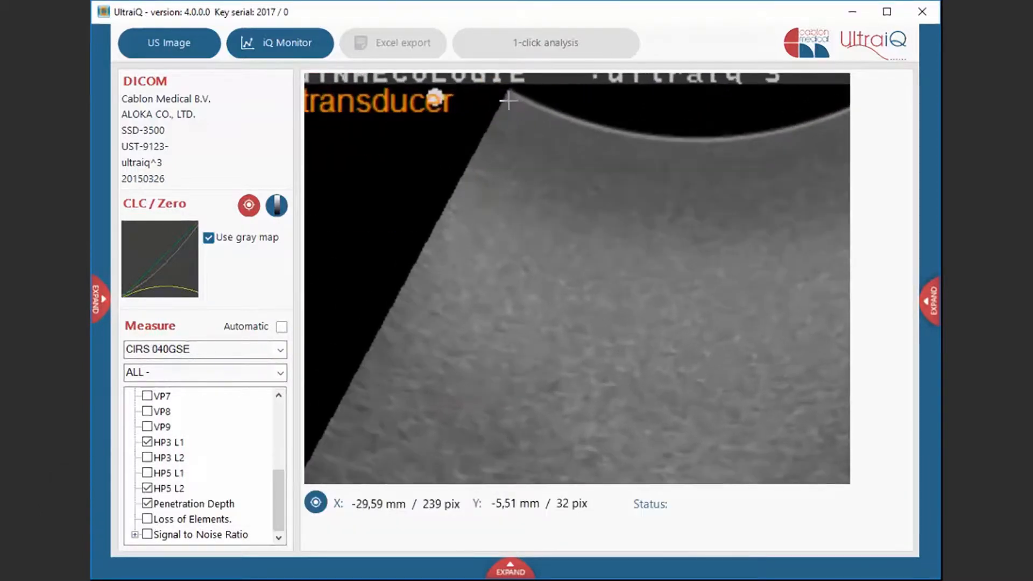
{"action": "left_click", "coordinate": [508, 97]}
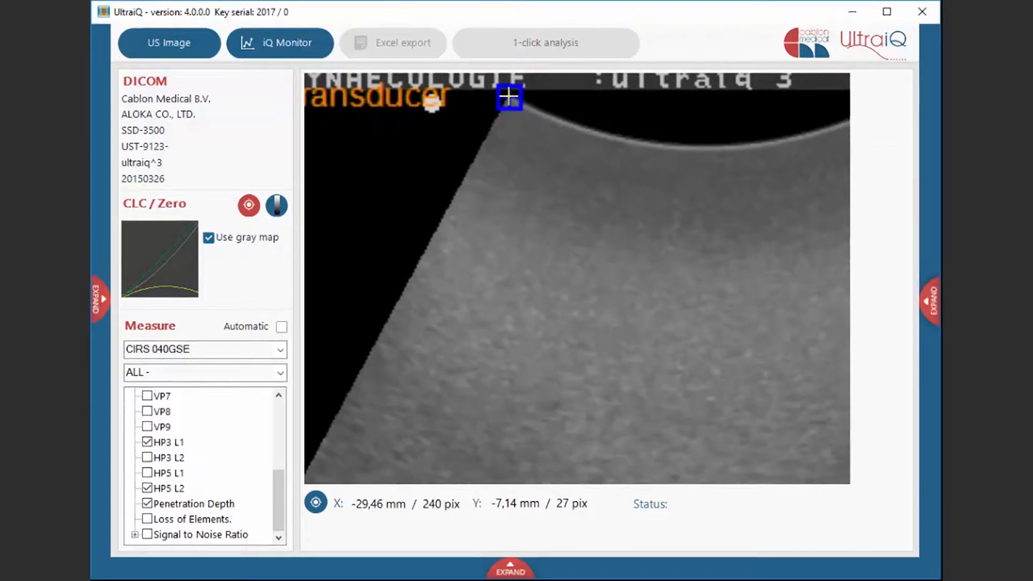
{"action": "scroll", "coordinate": [508, 97], "scroll_direction": "down", "scroll_amount": 5}
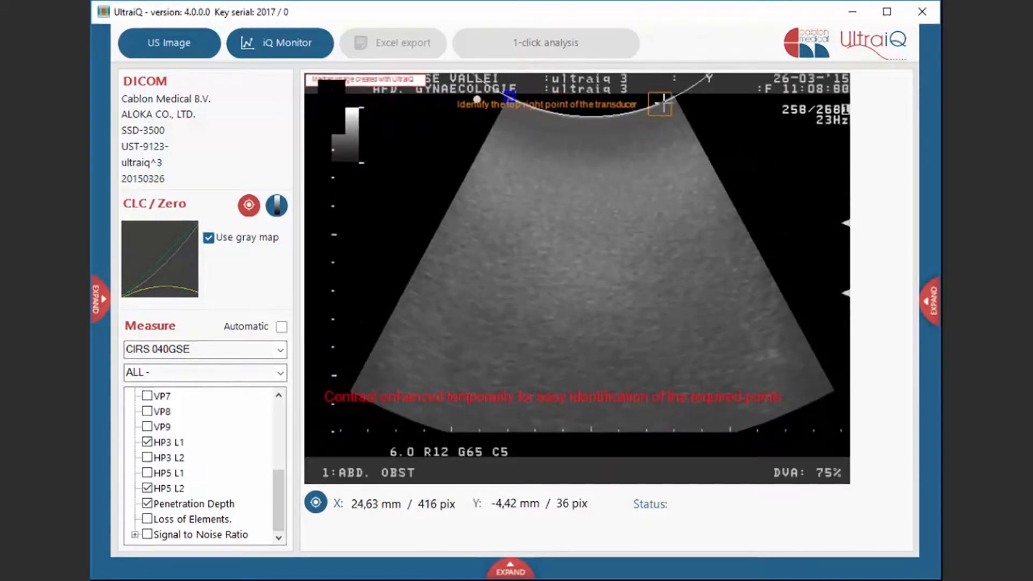
{"action": "scroll", "coordinate": [676, 98], "scroll_direction": "up", "scroll_amount": 2}
{"action": "scroll", "coordinate": [676, 98], "scroll_direction": "up", "scroll_amount": 3}
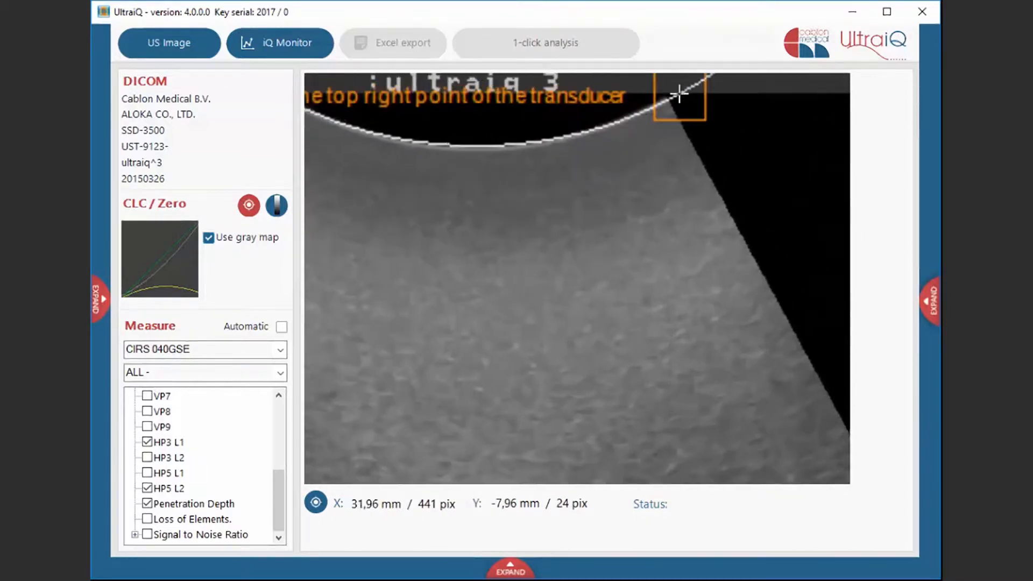
{"action": "left_click", "coordinate": [673, 93]}
{"action": "scroll", "coordinate": [672, 95], "scroll_direction": "down", "scroll_amount": 5}
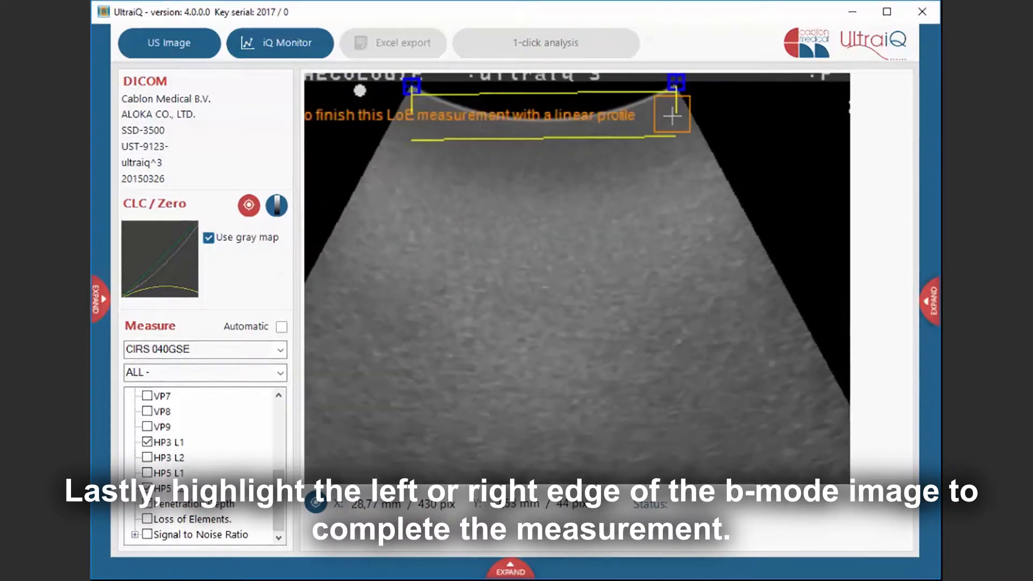
{"action": "scroll", "coordinate": [694, 144], "scroll_direction": "up", "scroll_amount": 3}
{"action": "scroll", "coordinate": [699, 146], "scroll_direction": "up", "scroll_amount": 3}
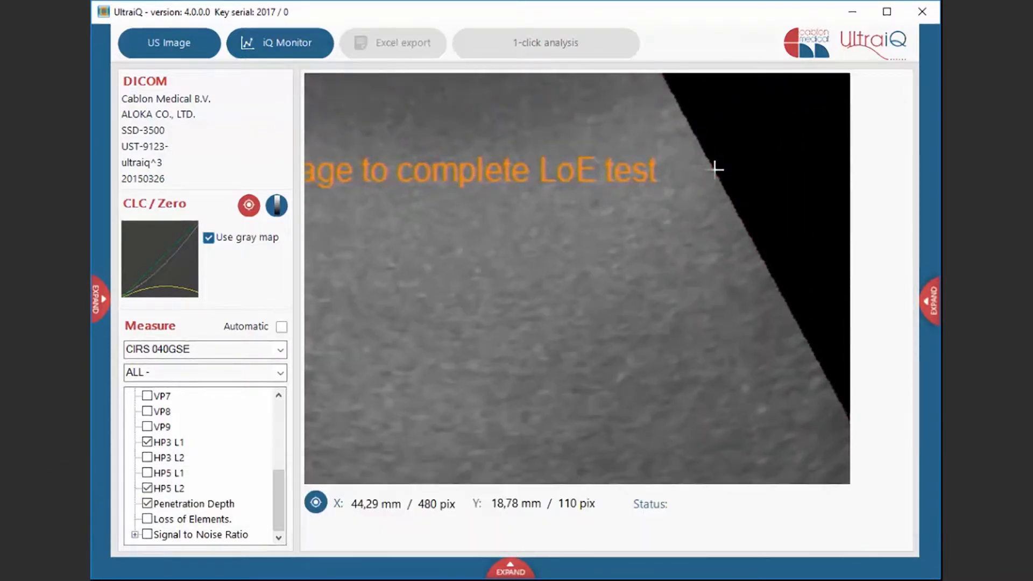
{"action": "left_click", "coordinate": [716, 170]}
{"action": "scroll", "coordinate": [715, 170], "scroll_direction": "down", "scroll_amount": 5}
{"action": "scroll", "coordinate": [715, 170], "scroll_direction": "down", "scroll_amount": 3}
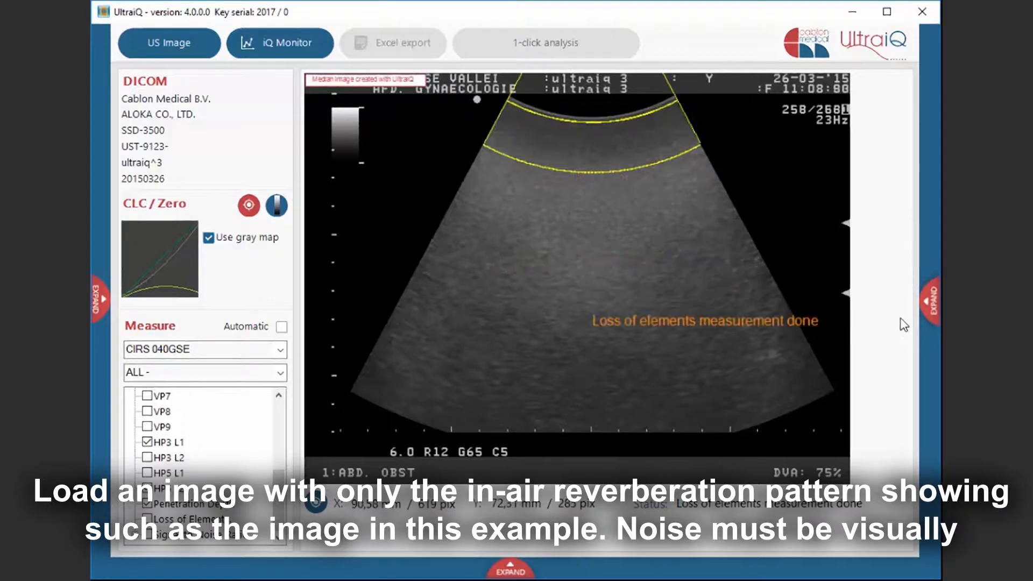
- Load SNR - Air.dcm, expand the Signal to Noise Ratio section and run the SNR - Air protocol
{"action": "left_click", "coordinate": [921, 299]}
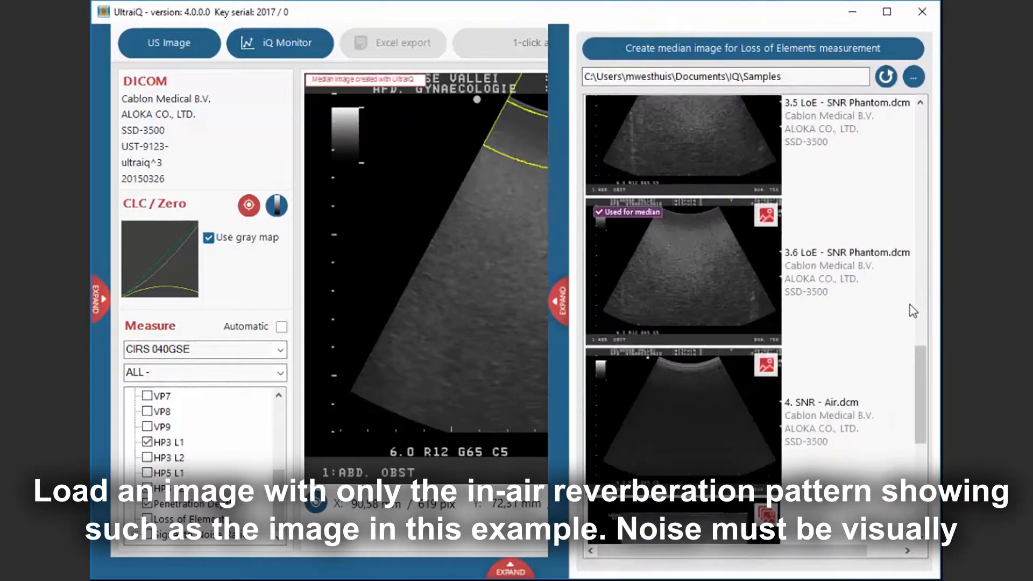
{"action": "left_click", "coordinate": [718, 391]}
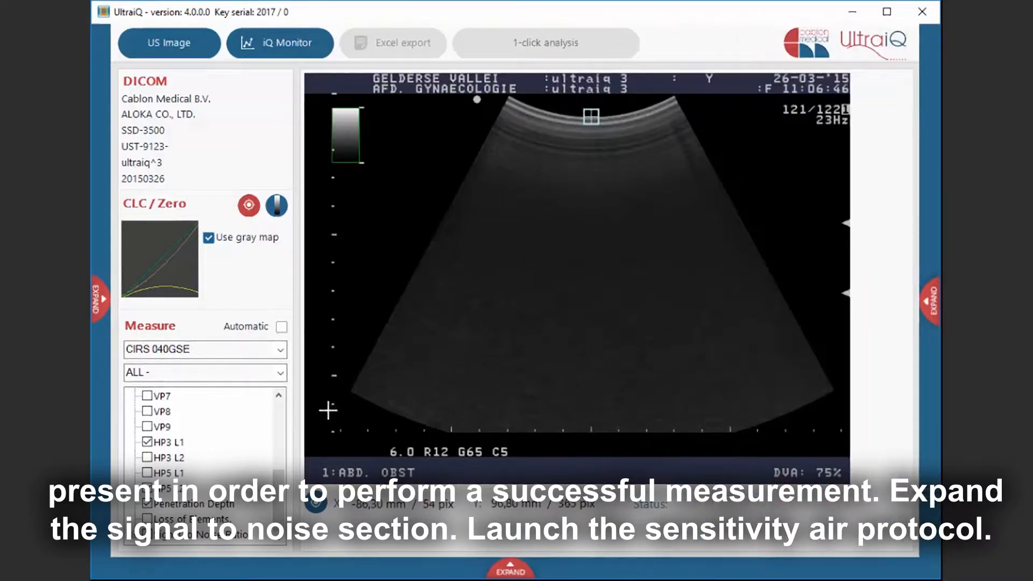
{"action": "left_click", "coordinate": [134, 535]}
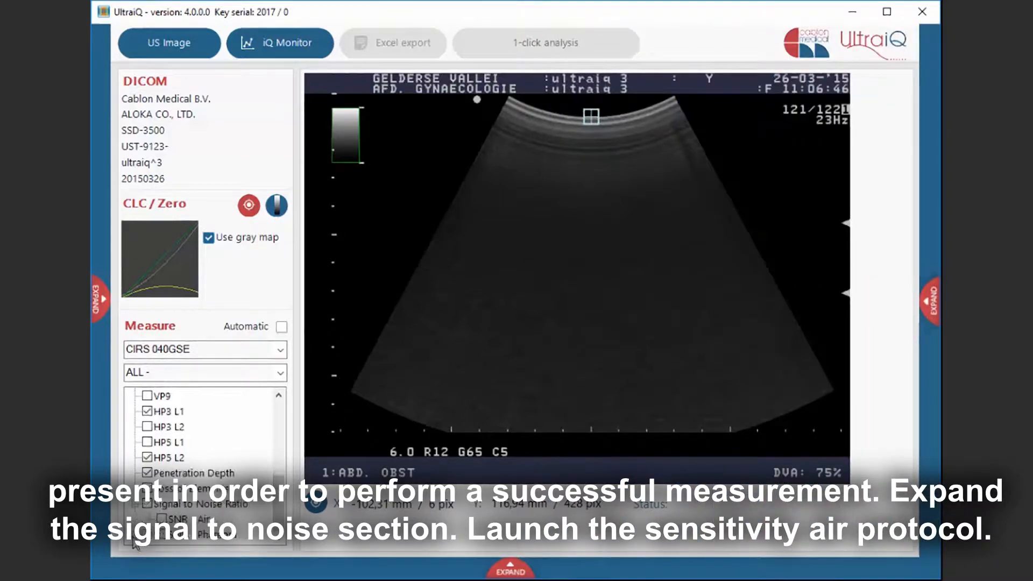
{"action": "left_click", "coordinate": [161, 519]}
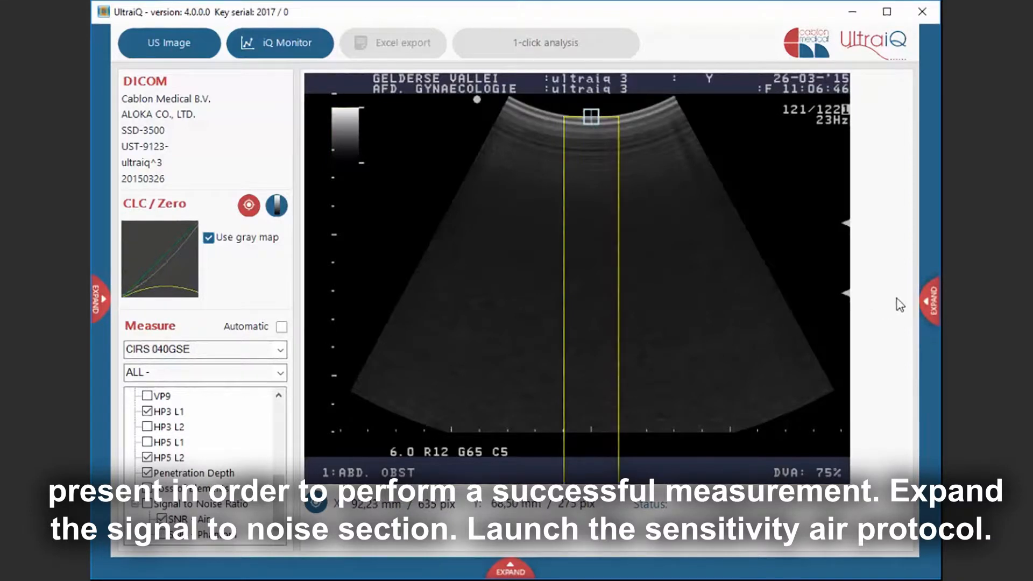
- Load 3.6 LoE - SNR Phantom.dcm and run the SNR - Phantom protocol
{"action": "left_click", "coordinate": [927, 299]}
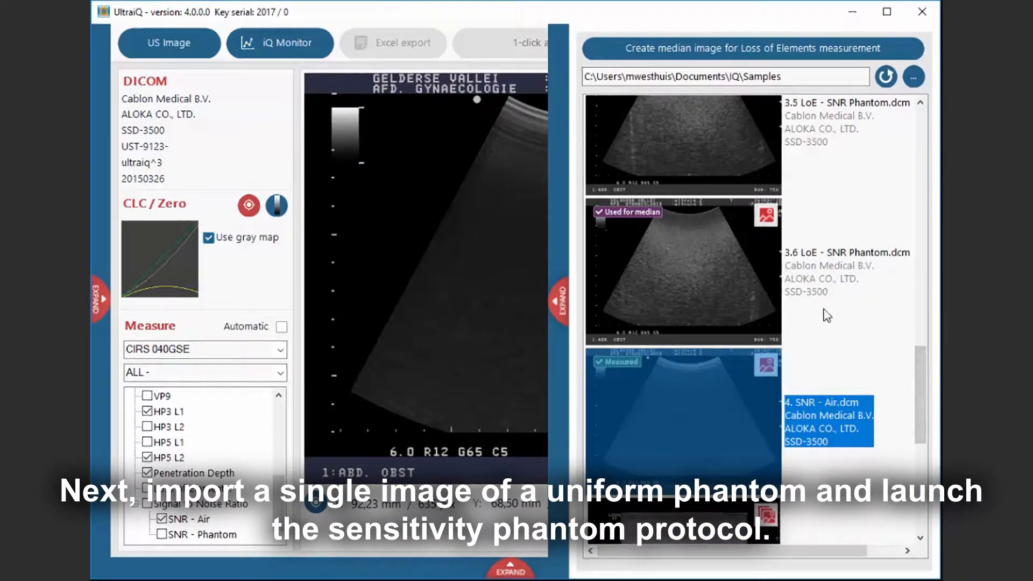
{"action": "left_click", "coordinate": [725, 289]}
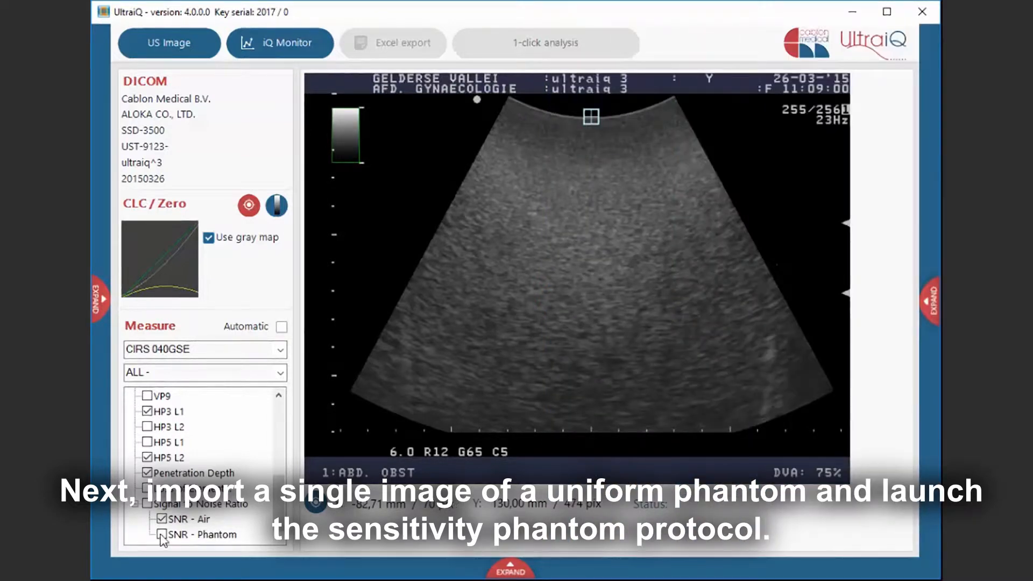
{"action": "left_click", "coordinate": [160, 535]}
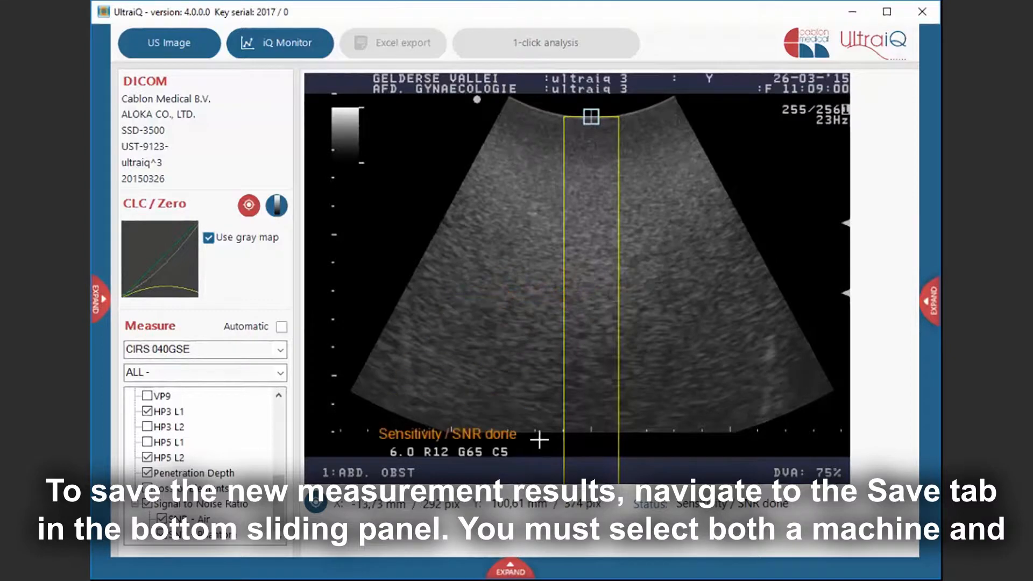
- Save the measurement results to the database for the Aloka SSD 3500 machine and the UST-987-7.5 transducer
{"action": "left_click", "coordinate": [525, 567]}
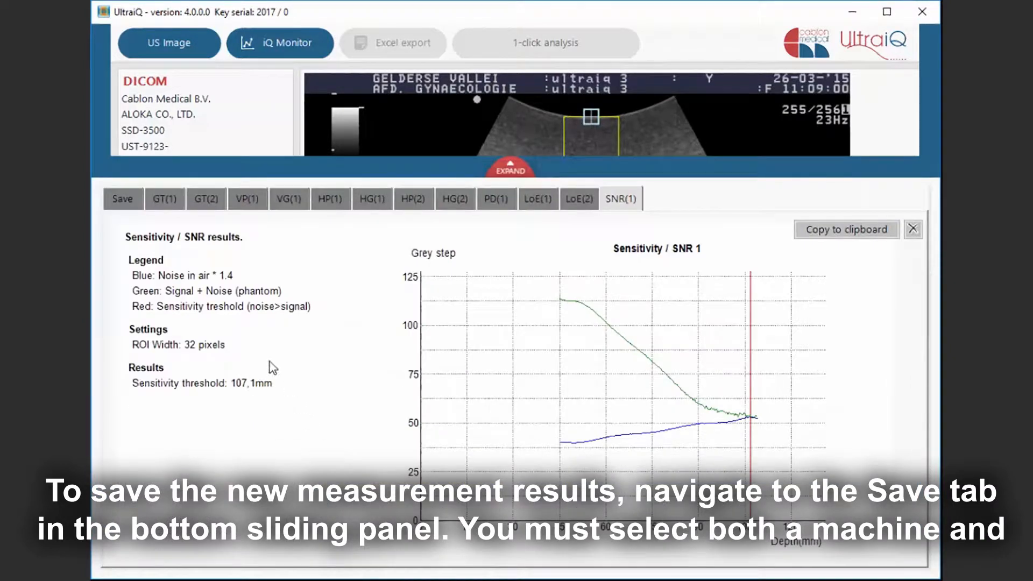
{"action": "left_click", "coordinate": [127, 202]}
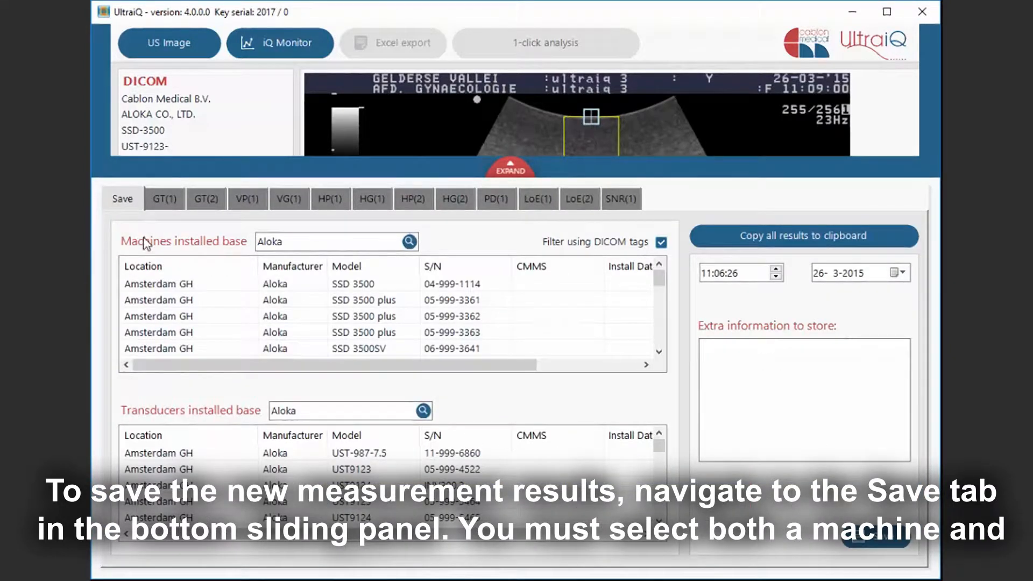
{"action": "left_click", "coordinate": [157, 283]}
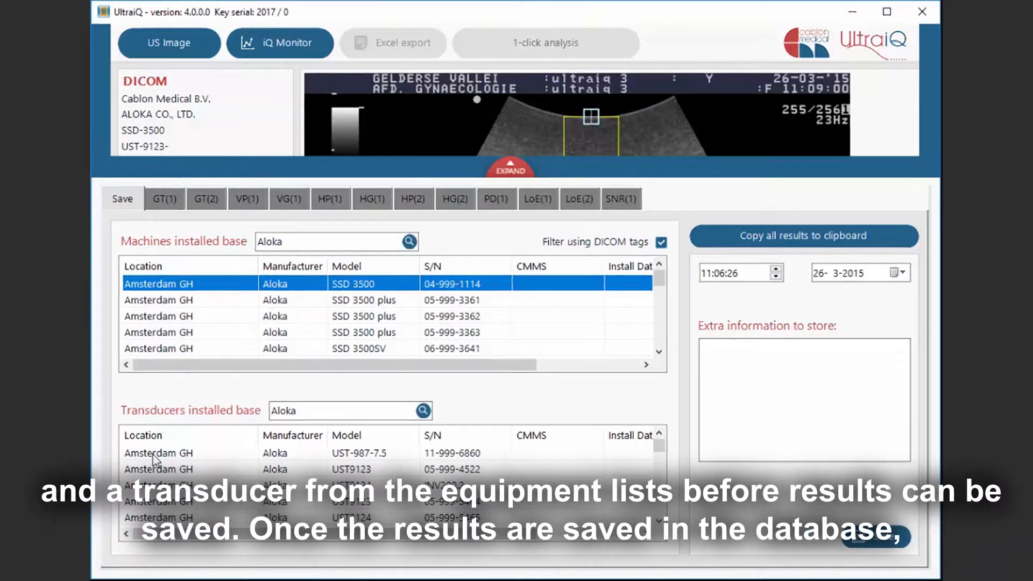
{"action": "left_click", "coordinate": [154, 455]}
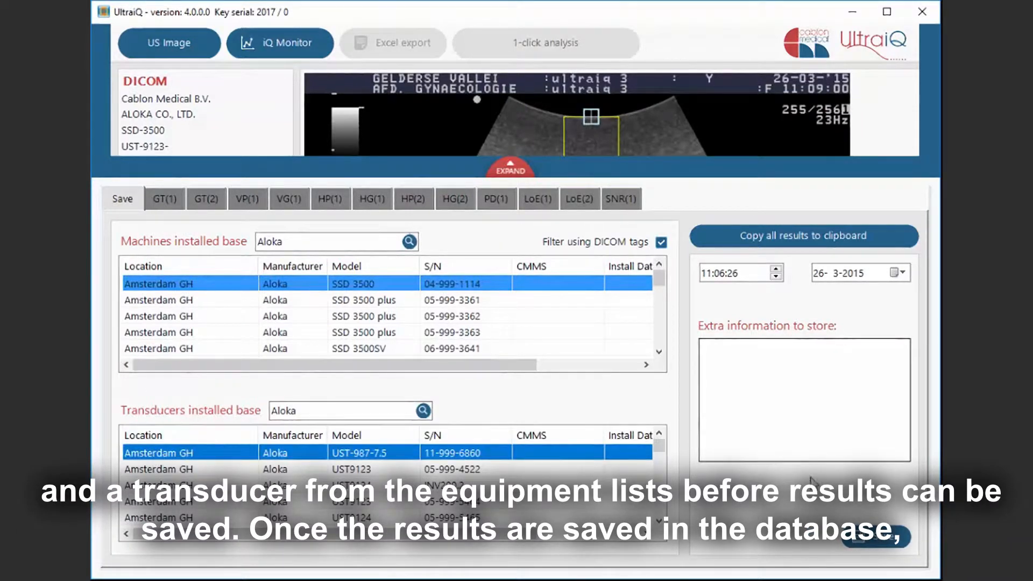
{"action": "left_click", "coordinate": [869, 538]}
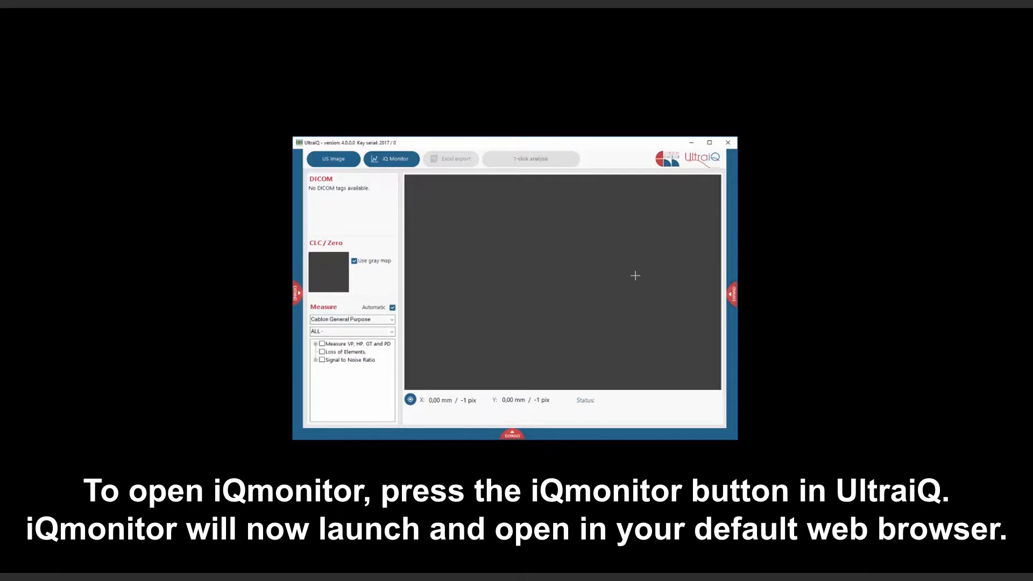
- Open iQ Monitor and start adding a new overall baseline
{"action": "left_click", "coordinate": [403, 159]}
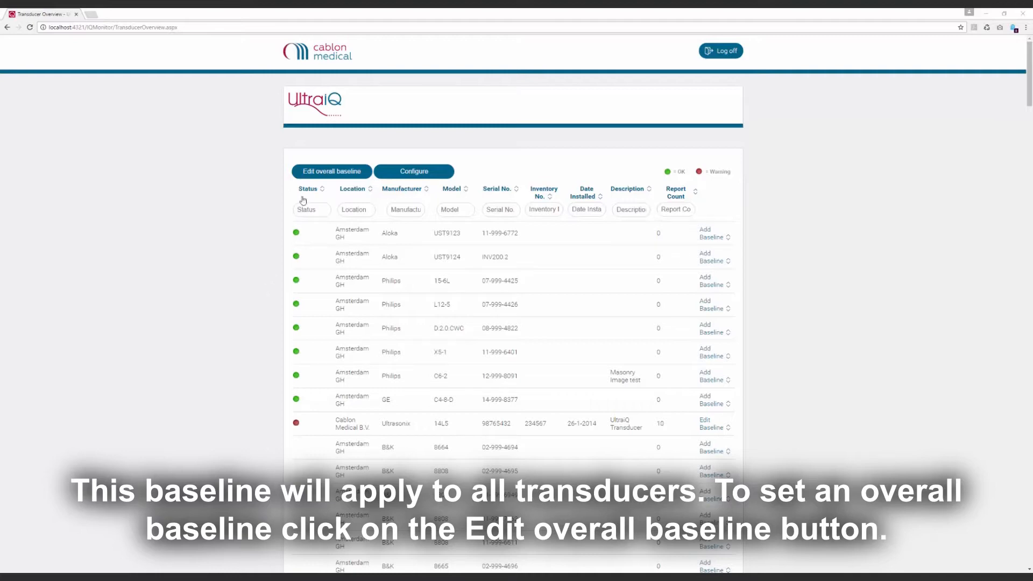
{"action": "left_click", "coordinate": [318, 178]}
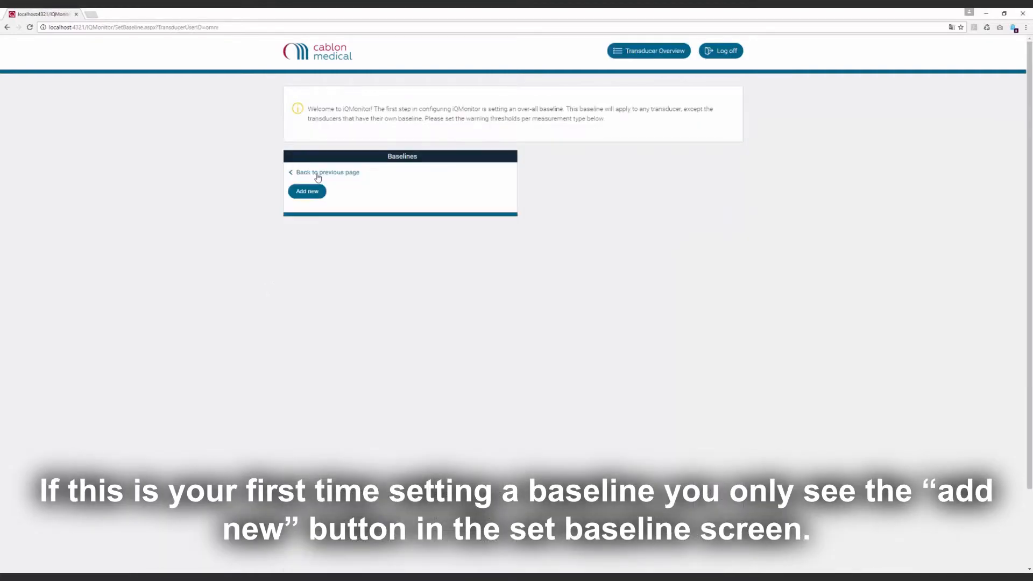
{"action": "left_click", "coordinate": [316, 196]}
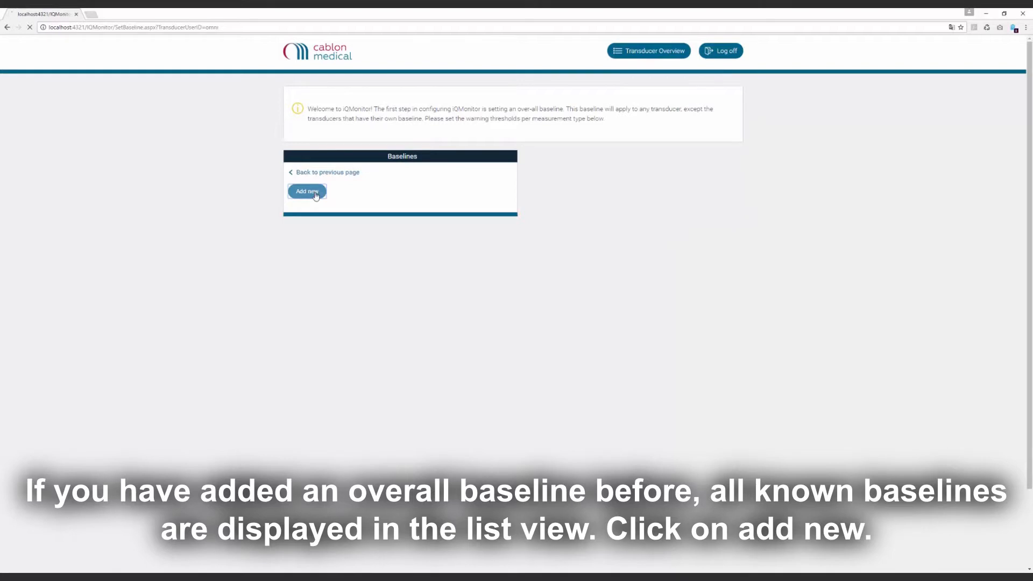
- Set every tolerance in the new baseline to 8 % and set measure resolution at VP5
{"action": "double_click", "coordinate": [437, 261]}
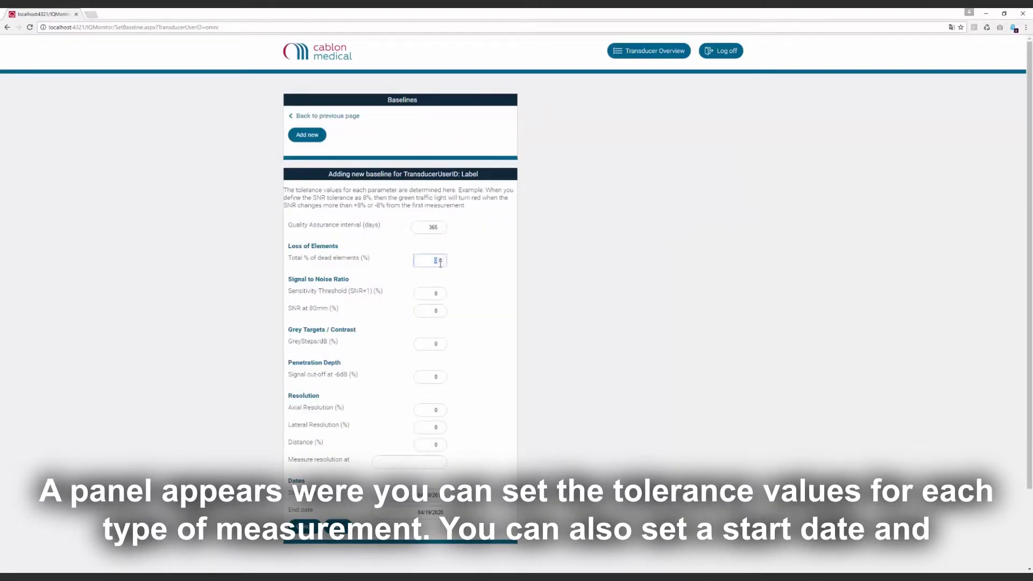
{"action": "key", "text": "Tab"}
{"action": "type", "text": "8"}
{"action": "key", "text": "Tab"}
{"action": "type", "text": "8"}
{"action": "key", "text": "Tab"}
{"action": "type", "text": "8"}
{"action": "key", "text": "Tab"}
{"action": "type", "text": "8"}
{"action": "key", "text": "Tab"}
{"action": "type", "text": "8"}
{"action": "key", "text": "Tab"}
{"action": "key", "text": "Tab"}
{"action": "type", "text": "8"}
{"action": "key", "text": "Tab"}
{"action": "type", "text": "VP5"}
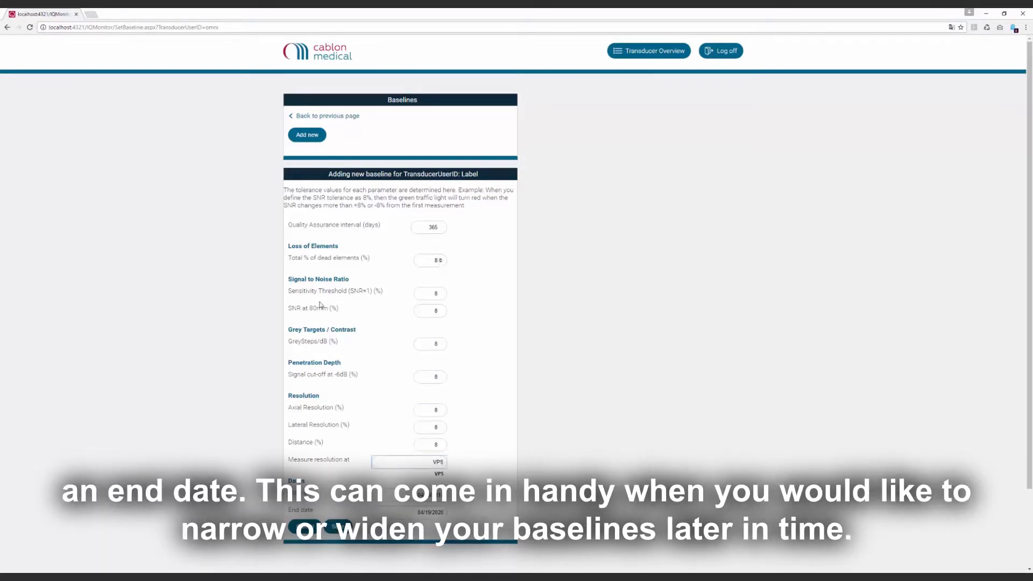
- Set the baseline start date to 21 April 2010 and save the baseline
{"action": "left_click", "coordinate": [399, 500]}
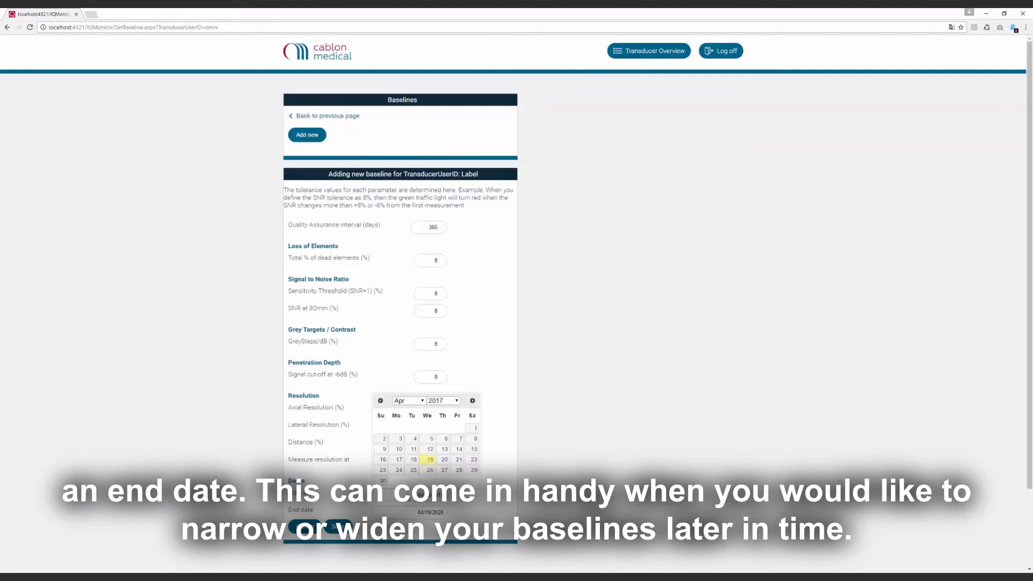
{"action": "left_click", "coordinate": [456, 402]}
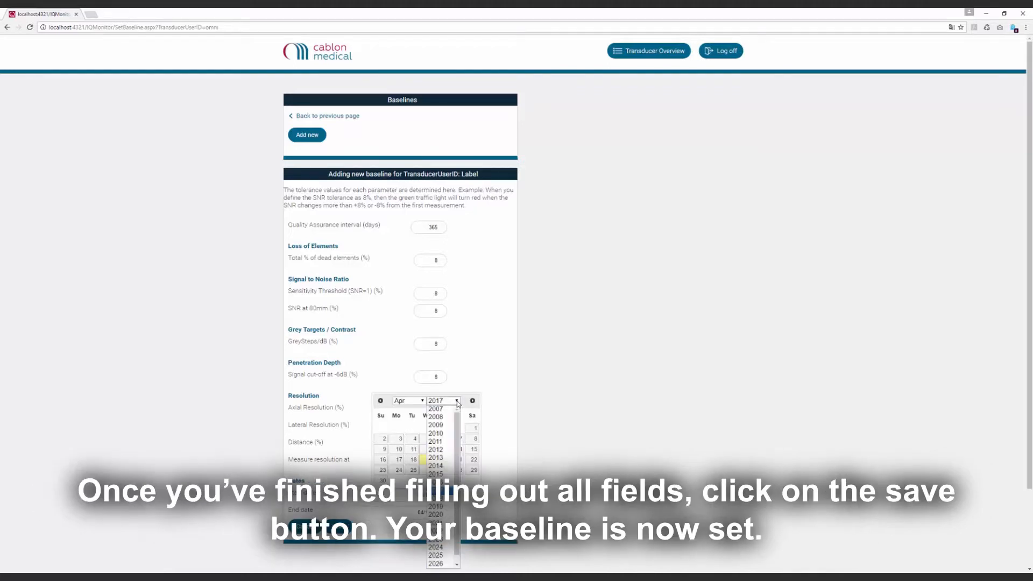
{"action": "left_click", "coordinate": [445, 445]}
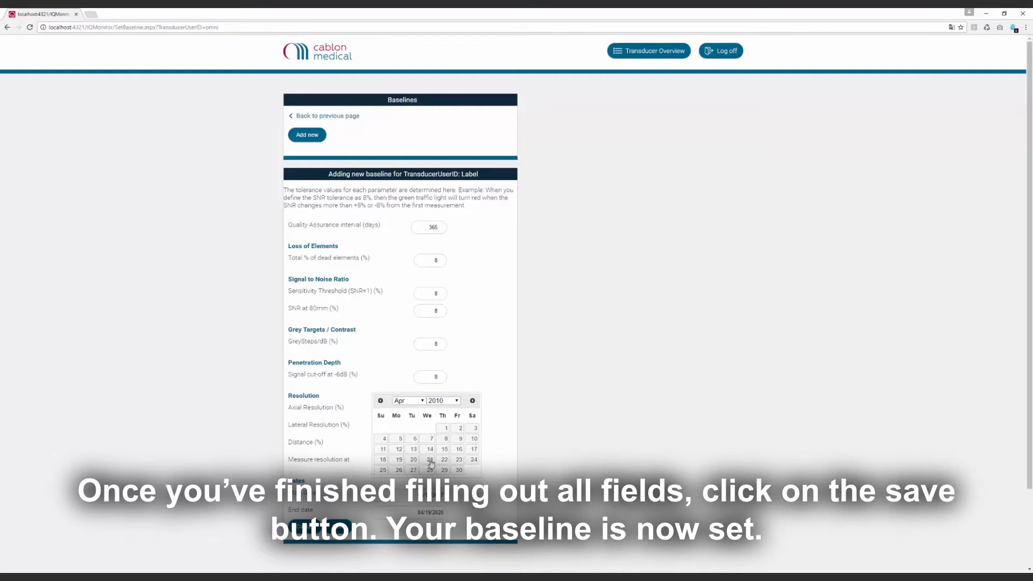
{"action": "left_click", "coordinate": [427, 461]}
{"action": "left_click", "coordinate": [339, 530]}
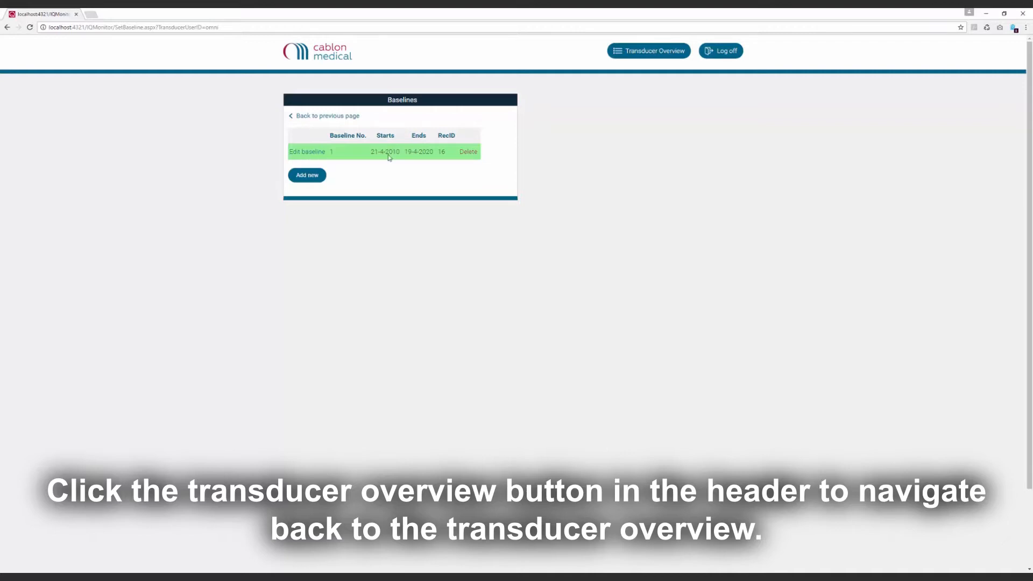
- Open the UltraiQ Monitor configuration page for the SQL Server connection and return to the transducer overview
{"action": "left_click", "coordinate": [626, 55]}
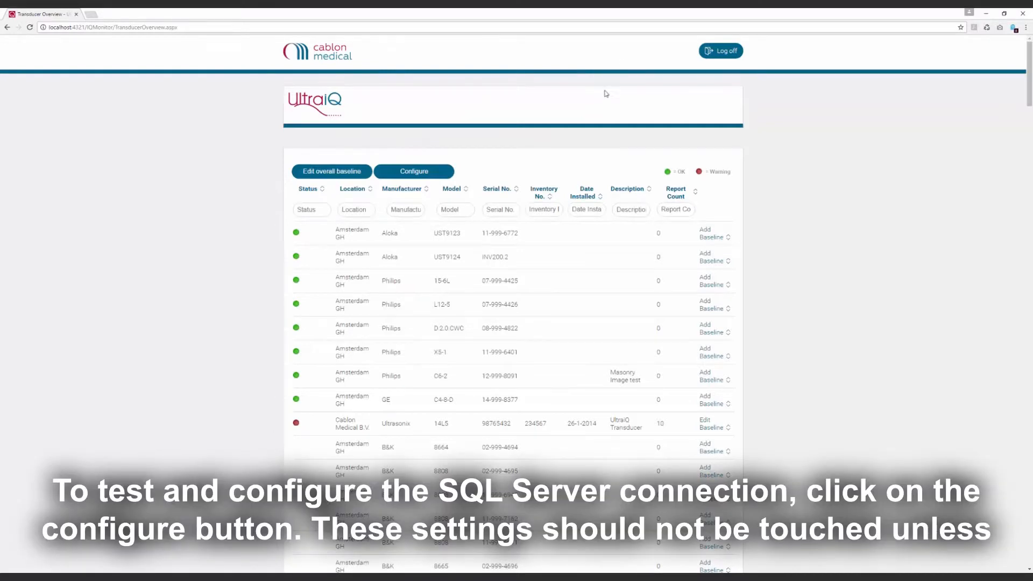
{"action": "left_click", "coordinate": [440, 177]}
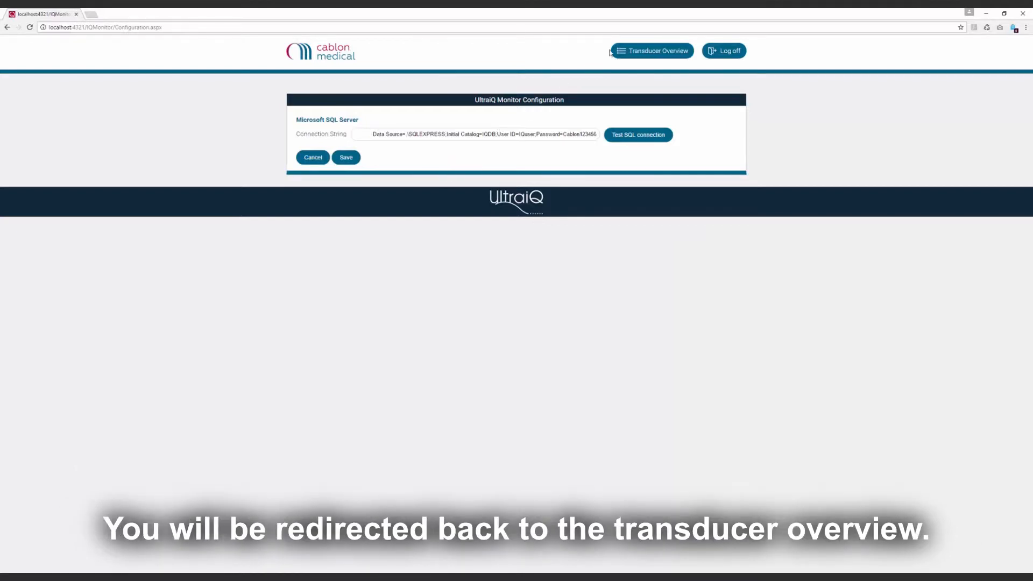
{"action": "left_click", "coordinate": [625, 51]}
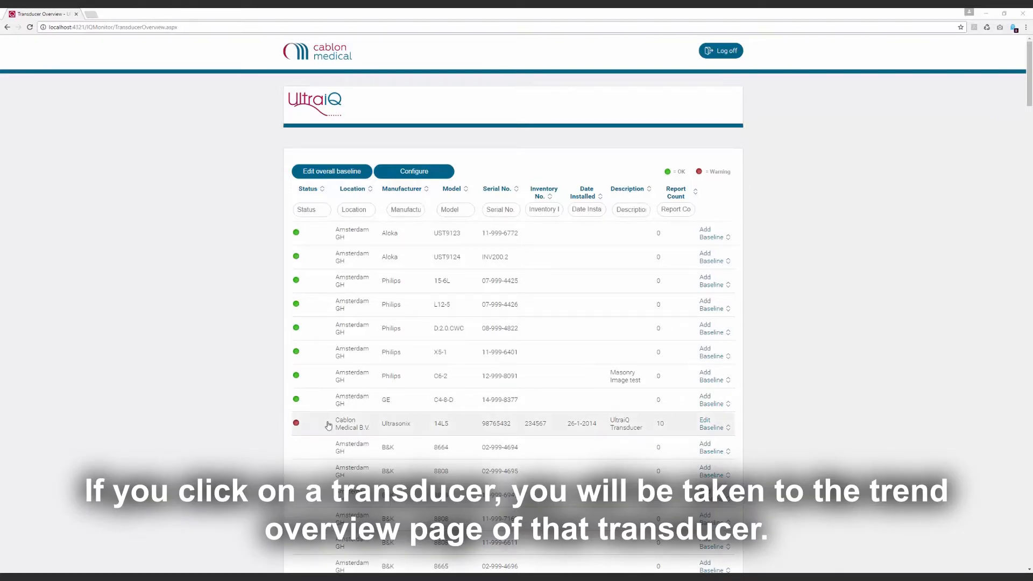
- Open the trend overview of the Ultrasonix 14L5 transducer and read the Loss of Elements information
{"action": "left_click", "coordinate": [344, 427]}
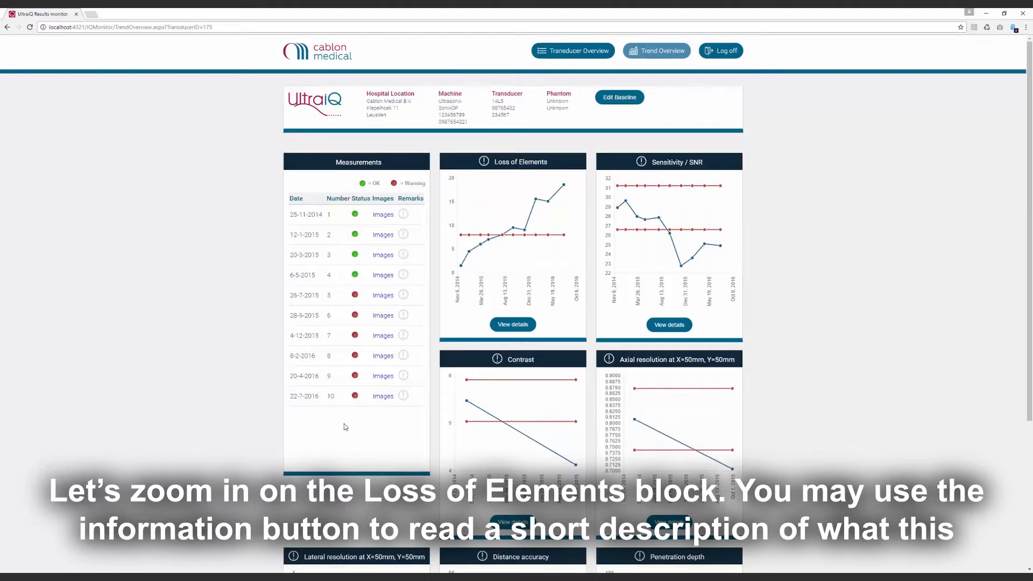
{"action": "left_click", "coordinate": [485, 161]}
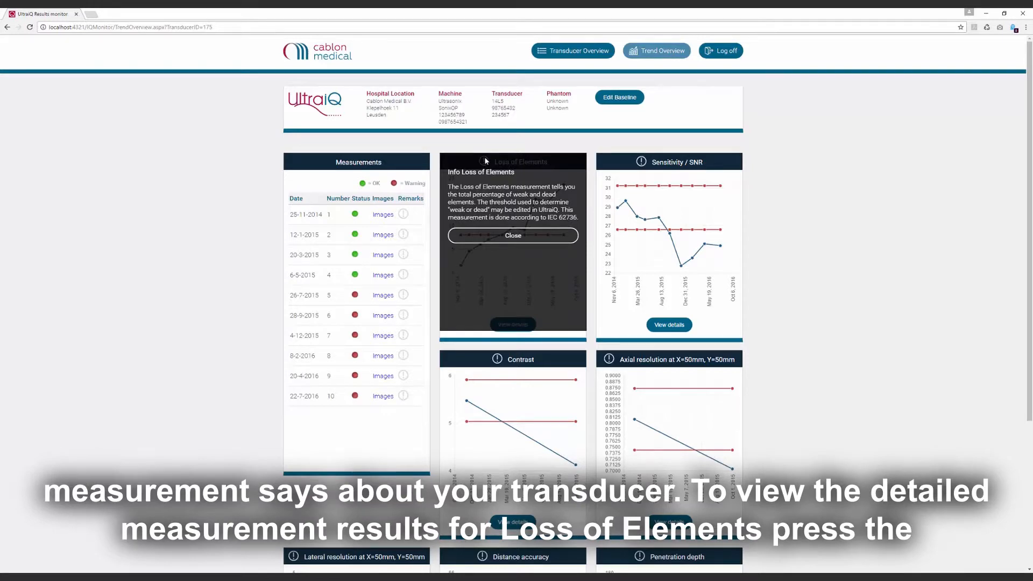
{"action": "left_click", "coordinate": [501, 239]}
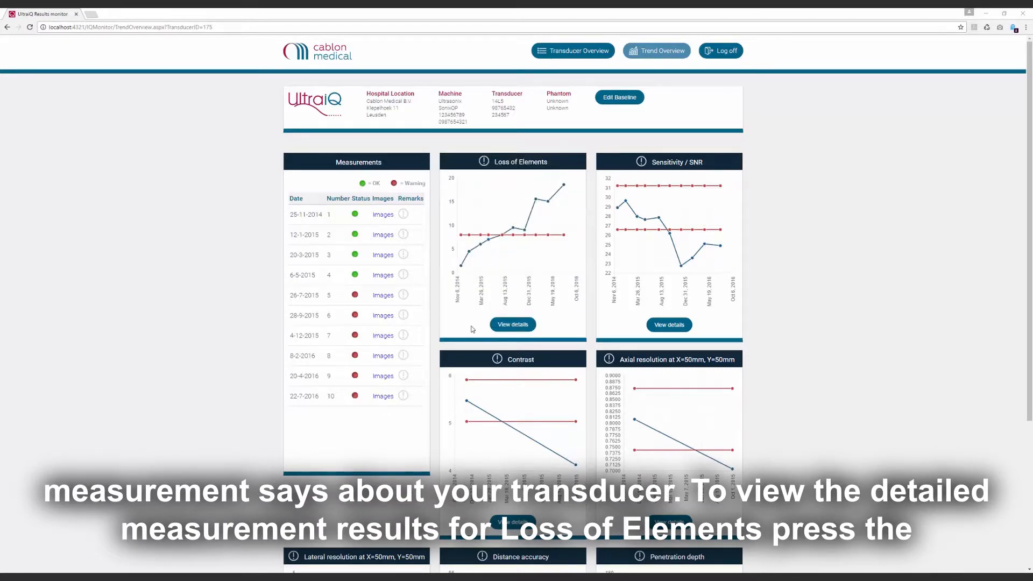
- Review the Loss of Elements detail page and return to the trend overview
{"action": "left_click", "coordinate": [509, 325]}
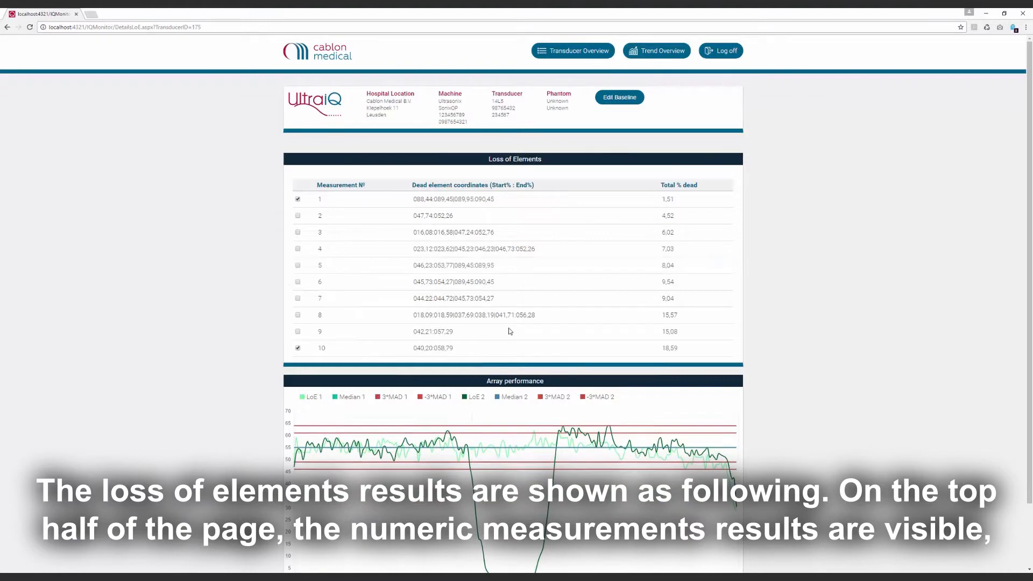
{"action": "scroll", "coordinate": [515, 331], "scroll_direction": "down", "scroll_amount": 1}
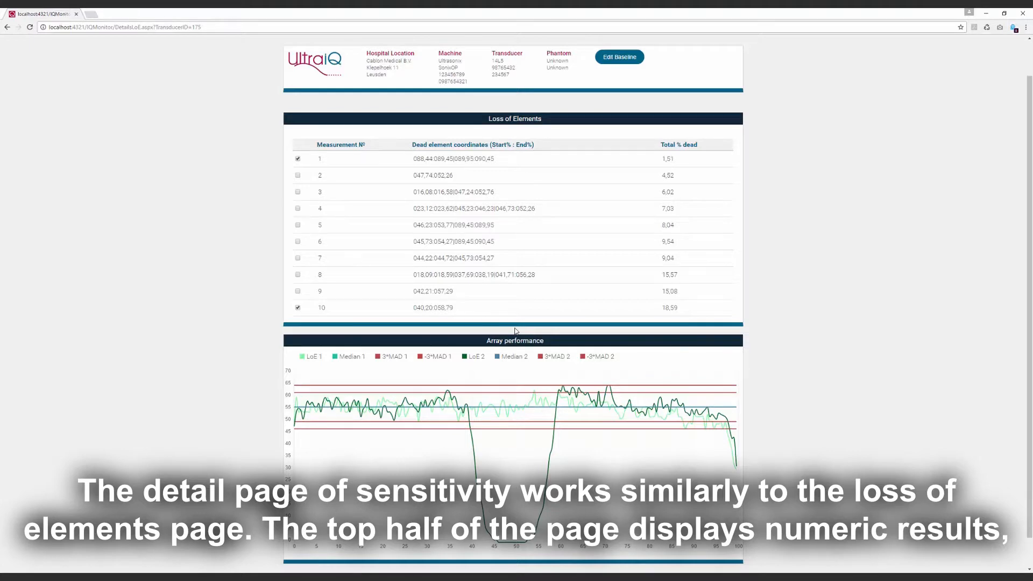
{"action": "scroll", "coordinate": [515, 331], "scroll_direction": "up", "scroll_amount": 1}
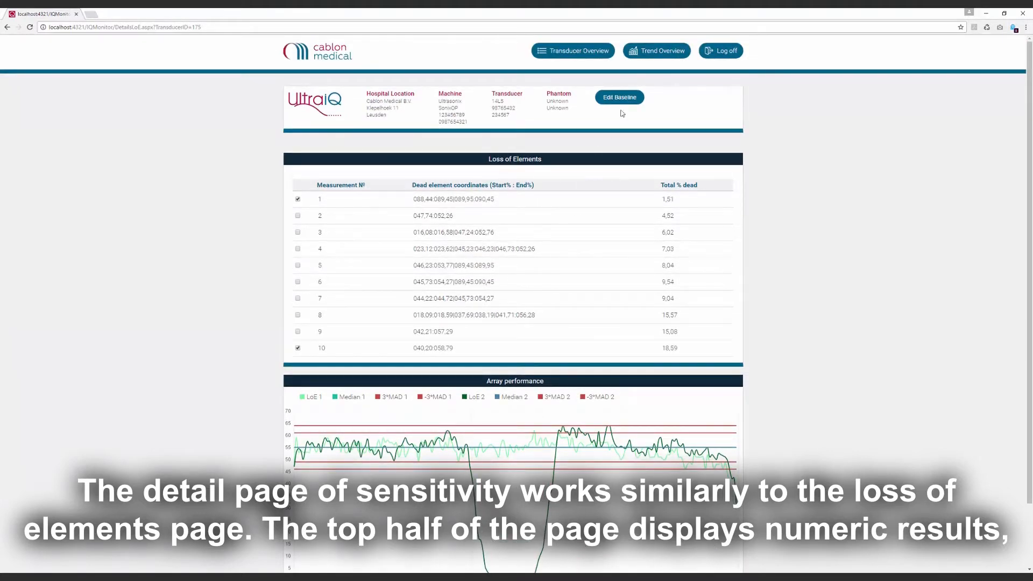
{"action": "left_click", "coordinate": [654, 49]}
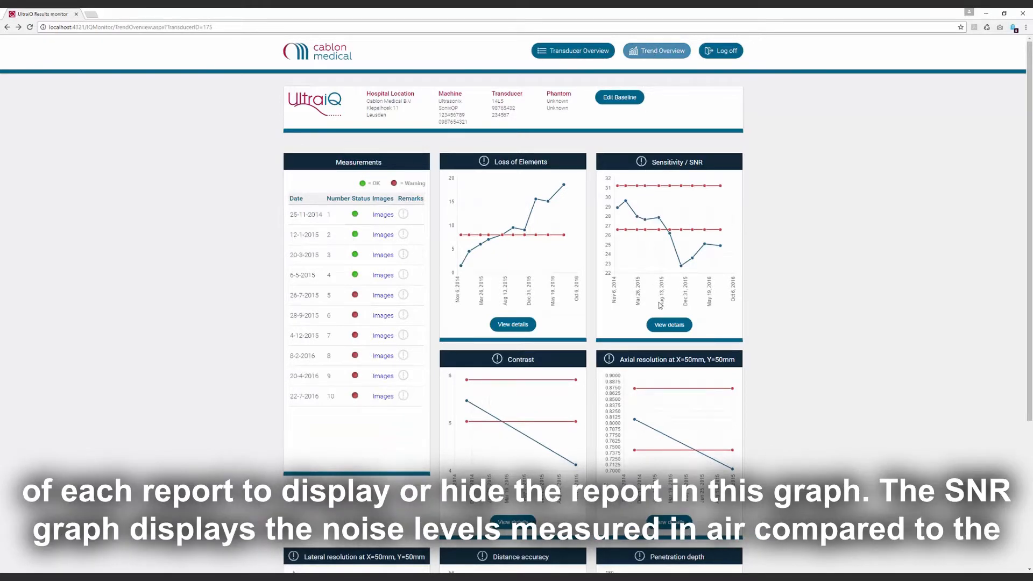
- Review the Sensitivity/SNR and Contrast detail pages and return to the trend overview
{"action": "left_click", "coordinate": [669, 324]}
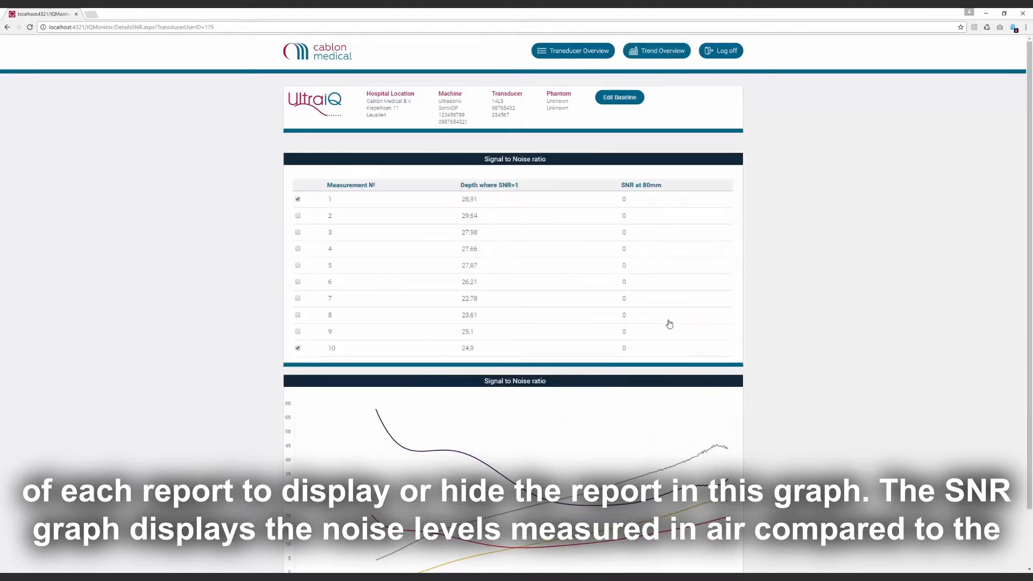
{"action": "scroll", "coordinate": [670, 323], "scroll_direction": "down", "scroll_amount": 1}
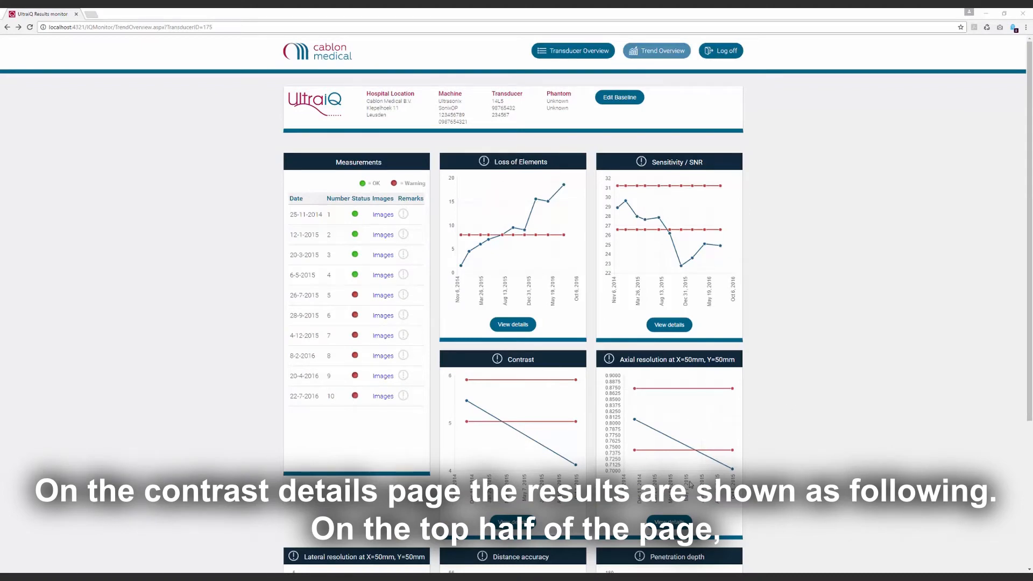
{"action": "left_click", "coordinate": [512, 521]}
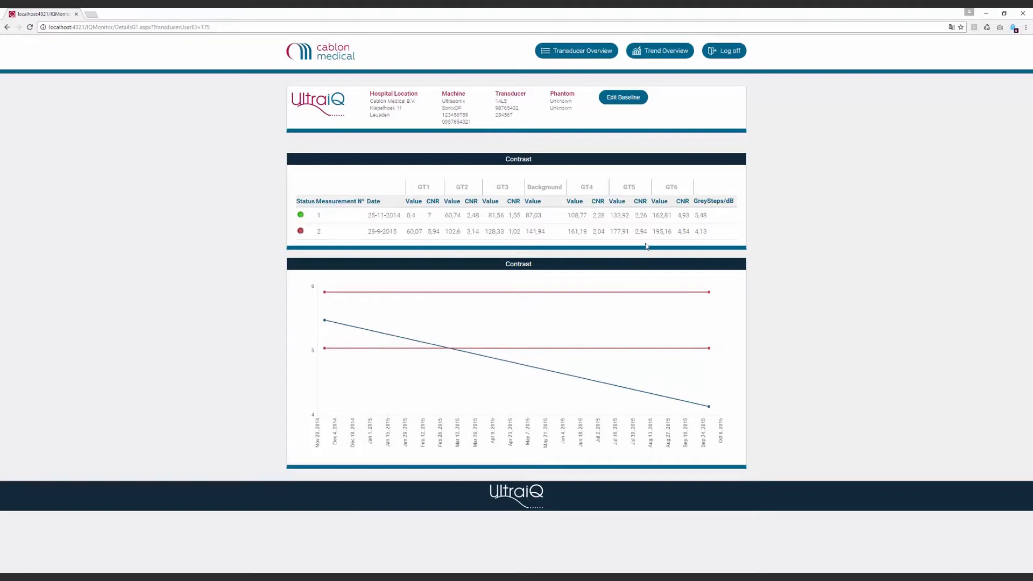
{"action": "left_click", "coordinate": [674, 54]}
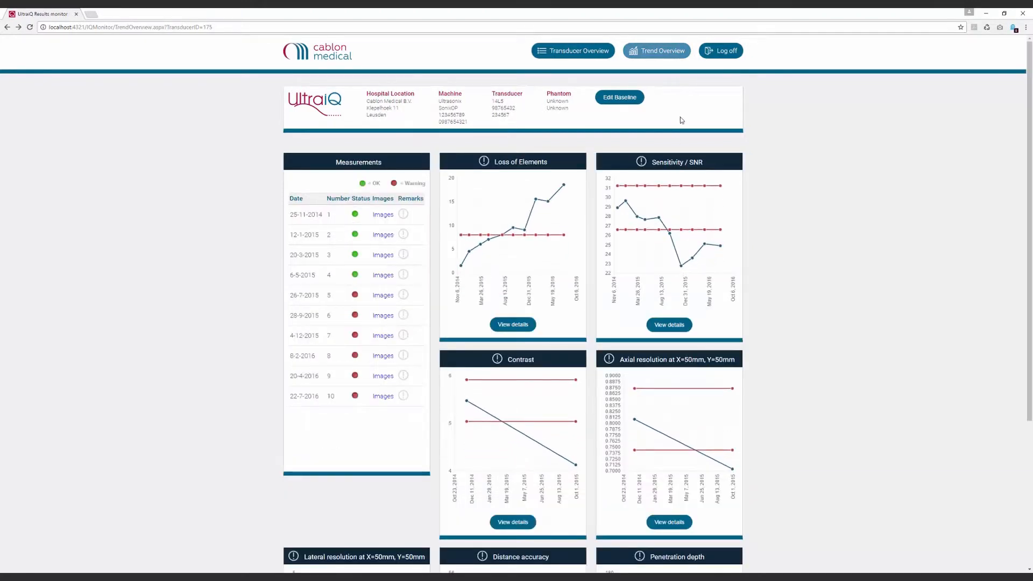
- Review the Penetration Depth and Axial and Lateral resolution detail pages
{"action": "scroll", "coordinate": [688, 202], "scroll_direction": "down", "scroll_amount": 4}
{"action": "left_click", "coordinate": [660, 514]}
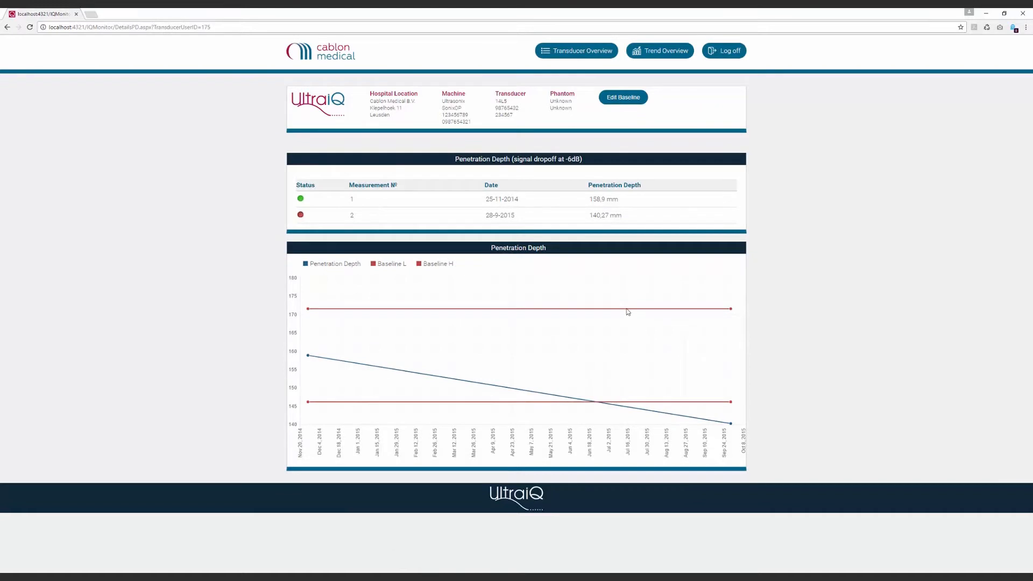
{"action": "left_click", "coordinate": [683, 61]}
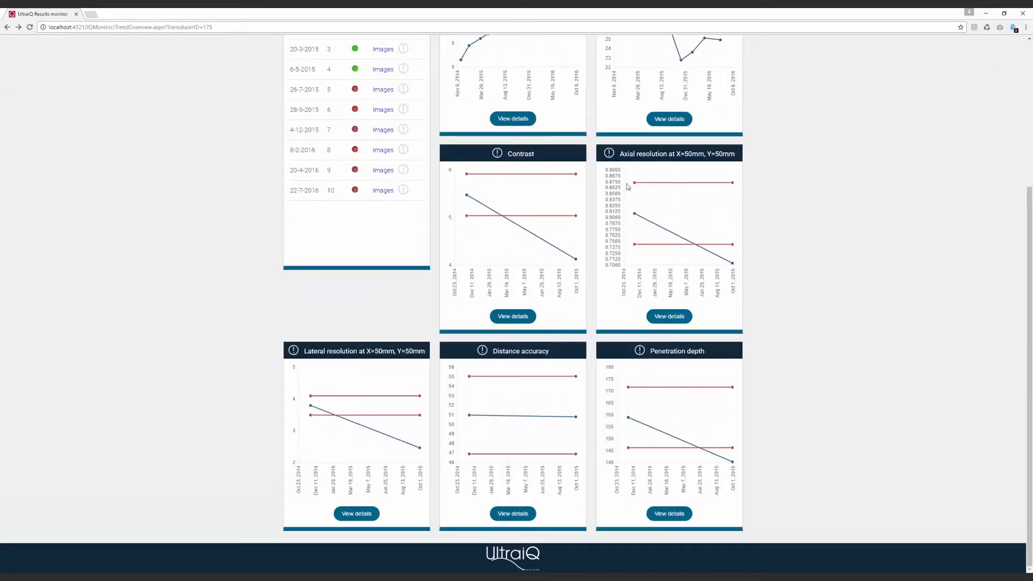
{"action": "left_click", "coordinate": [664, 321]}
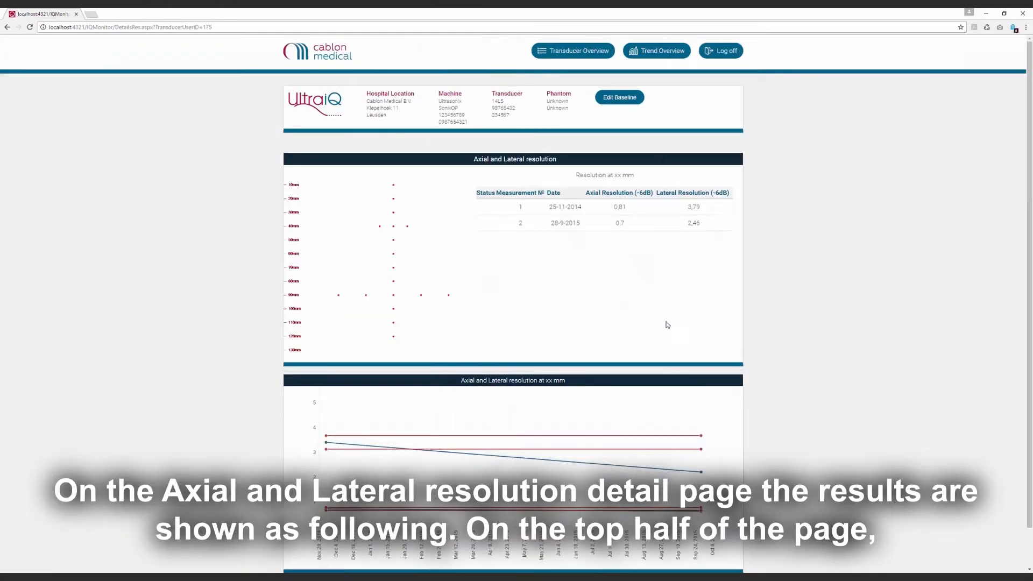
{"action": "scroll", "coordinate": [771, 346], "scroll_direction": "down", "scroll_amount": 1}
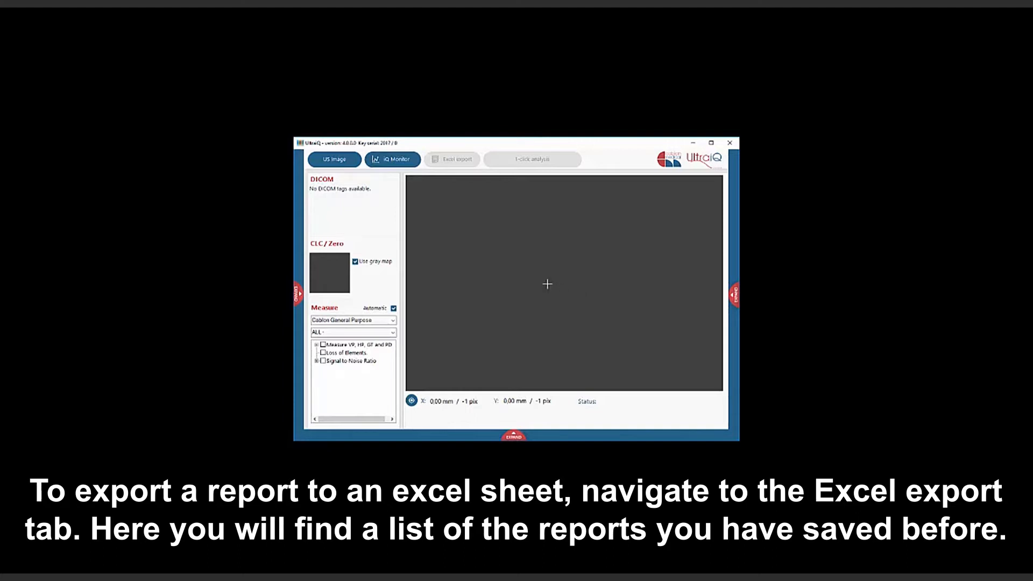
- Export the selected report to Excel, reusing the linked report file, and open the exported workbook
{"action": "left_click", "coordinate": [454, 161]}
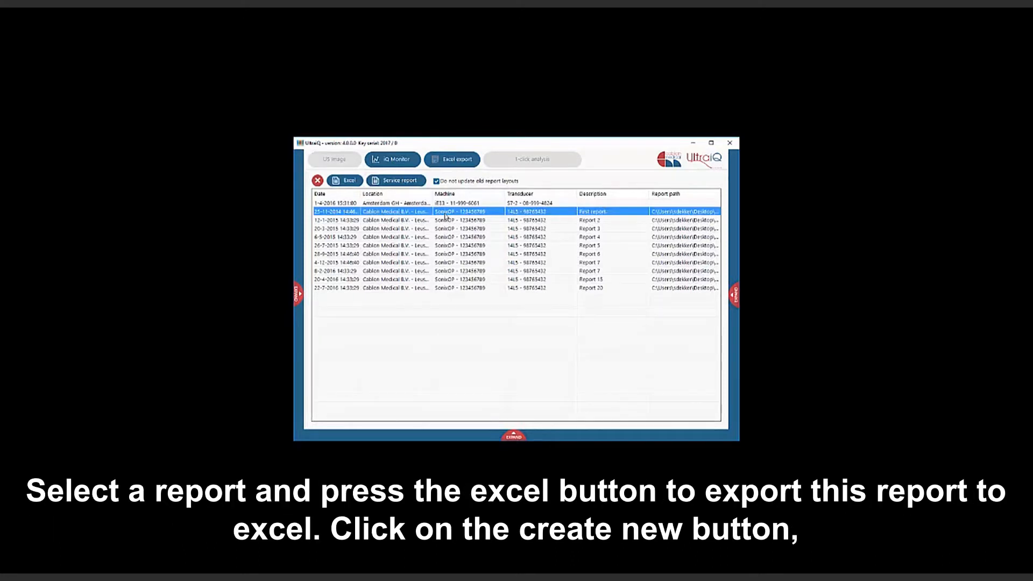
{"action": "left_click", "coordinate": [348, 181]}
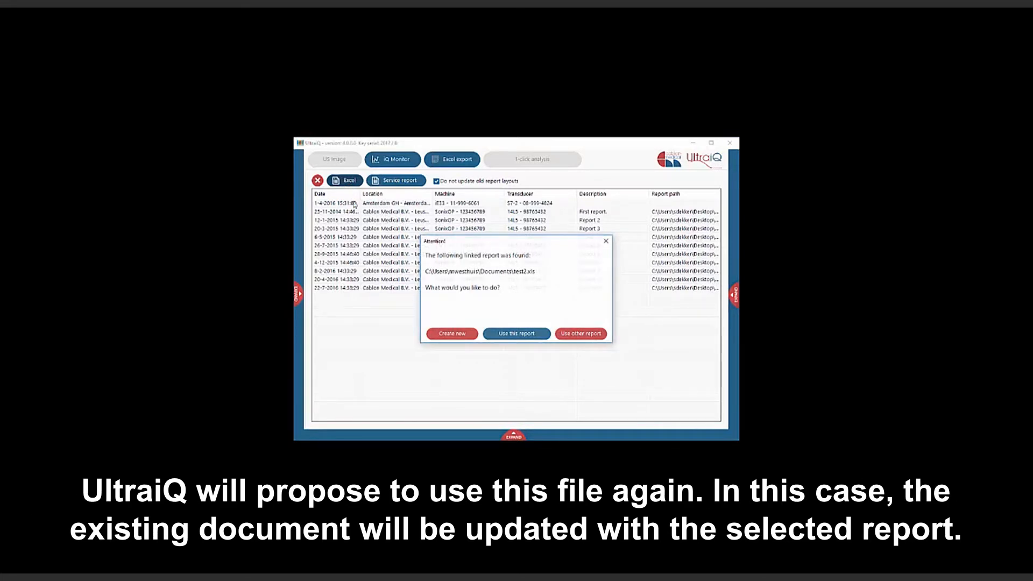
{"action": "left_click", "coordinate": [523, 334]}
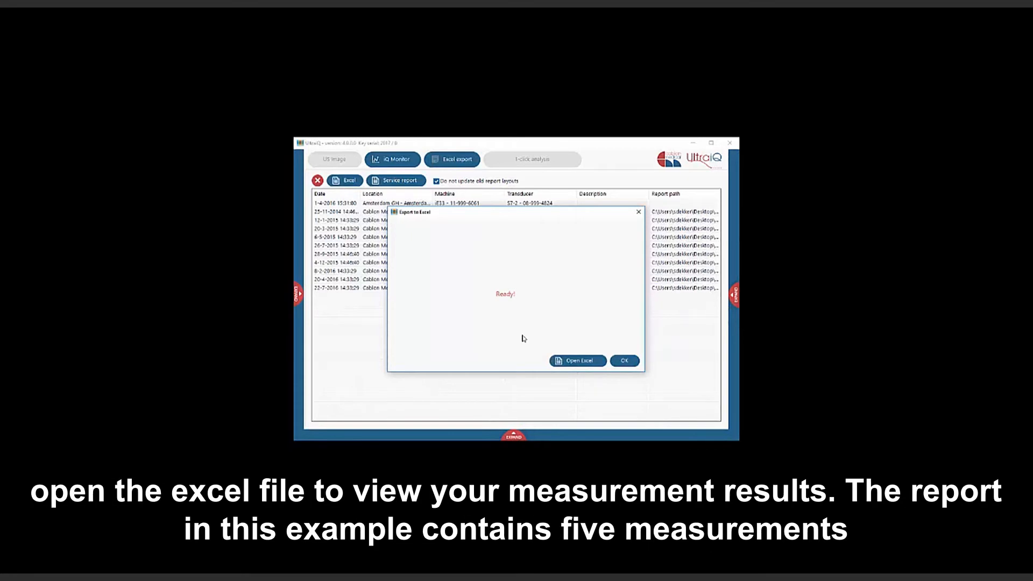
{"action": "left_click", "coordinate": [565, 363]}
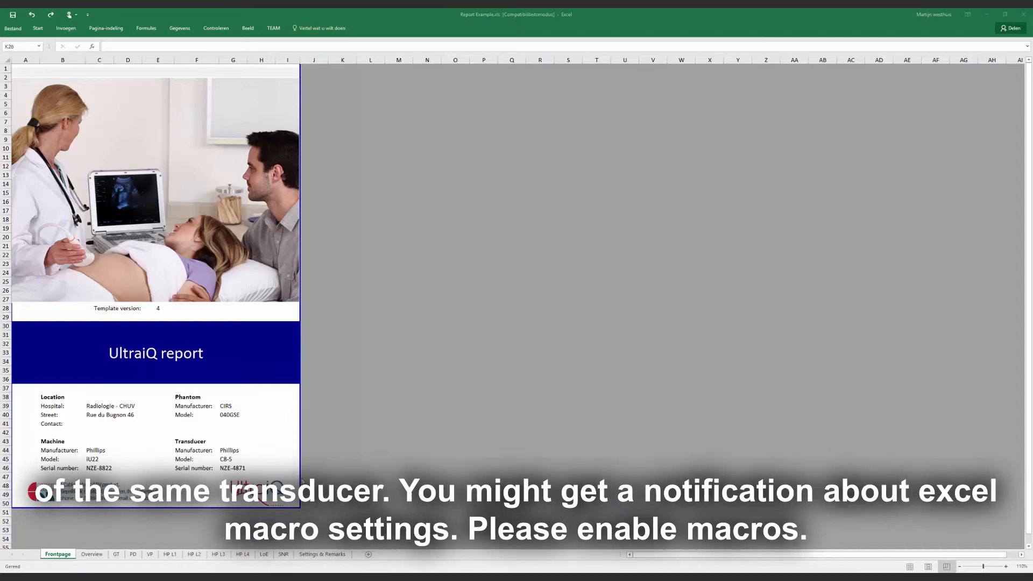
- Set the baseline tolerance on the Grey Targets sheet to 12 %
{"action": "left_click", "coordinate": [92, 554]}
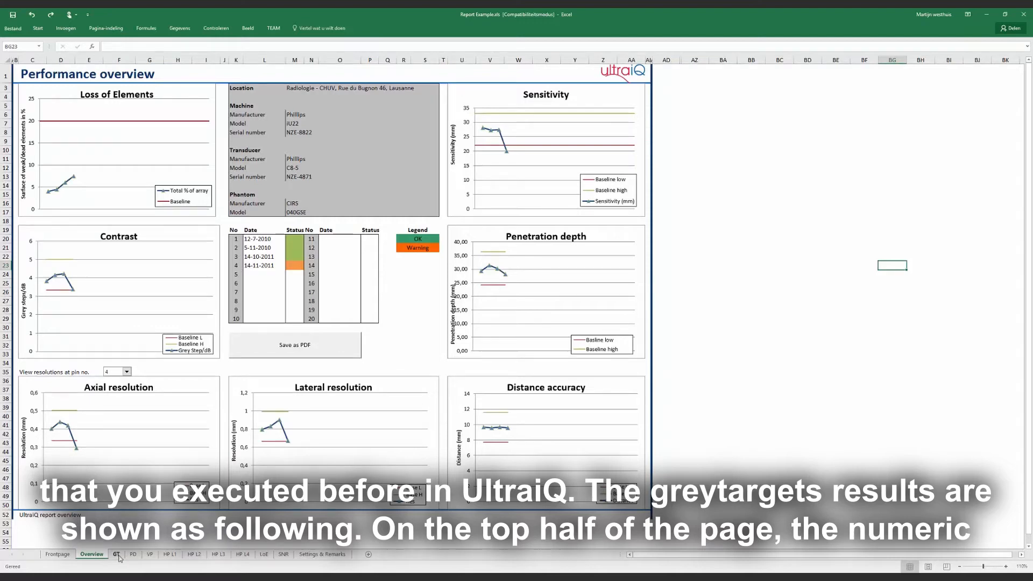
{"action": "left_click", "coordinate": [117, 554]}
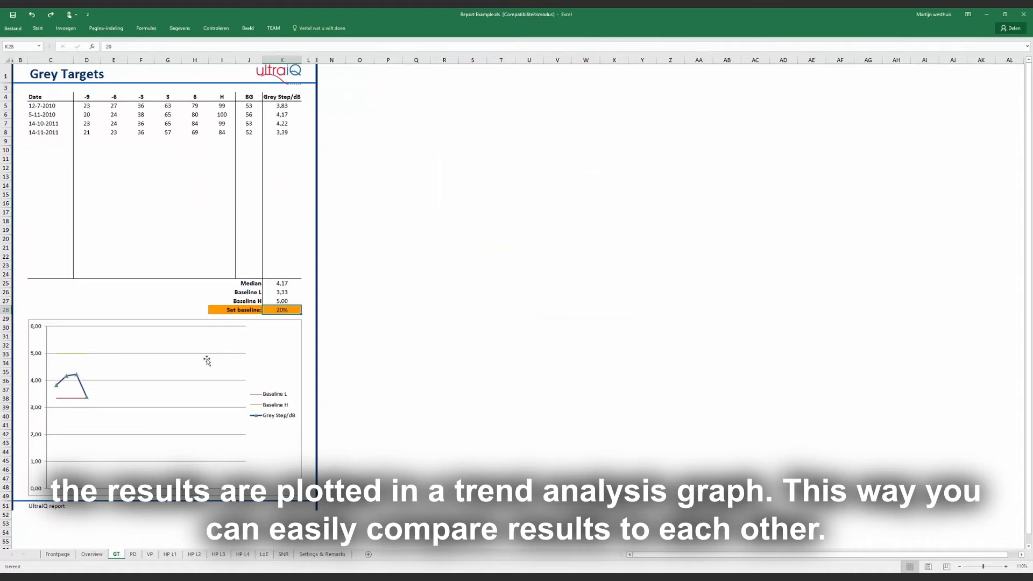
{"action": "double_click", "coordinate": [280, 311]}
{"action": "left_click_drag", "start_coordinate": [276, 310], "coordinate": [290, 311]}
{"action": "type", "text": "12"}
{"action": "key", "text": "Return"}
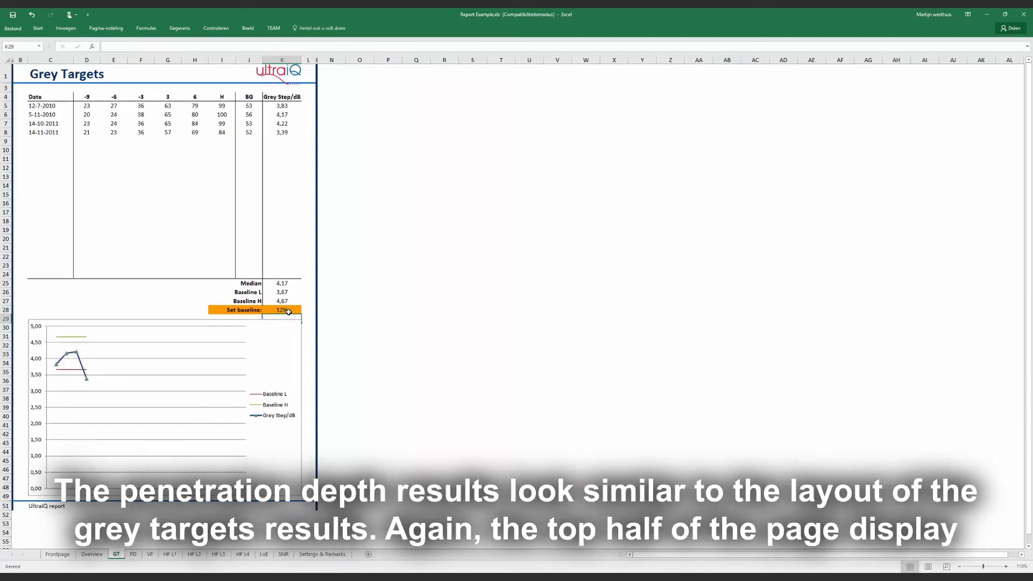
- Switch the Vertical Pins axial resolution graph to view pin 3
{"action": "left_click", "coordinate": [133, 555]}
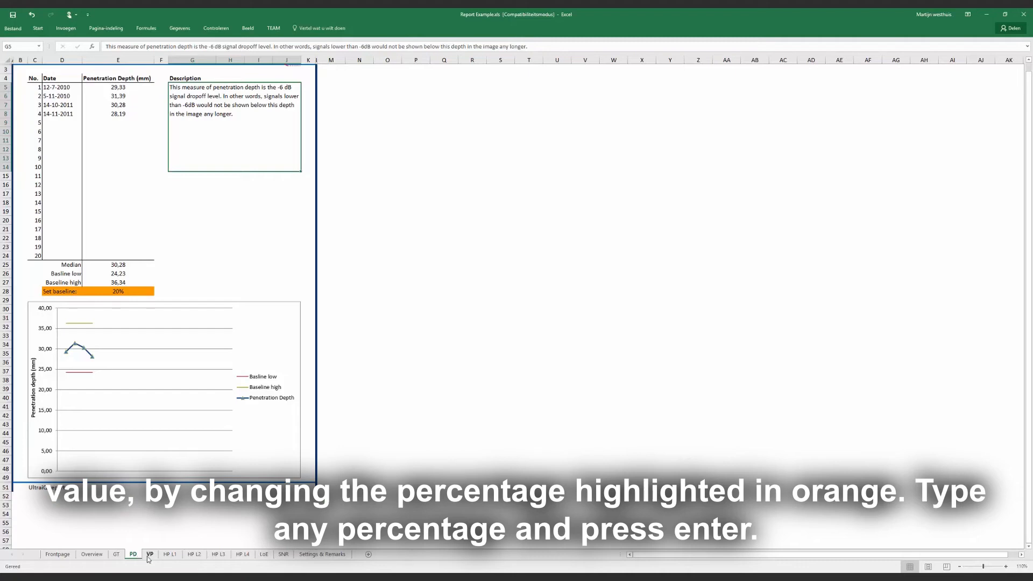
{"action": "left_click", "coordinate": [149, 554]}
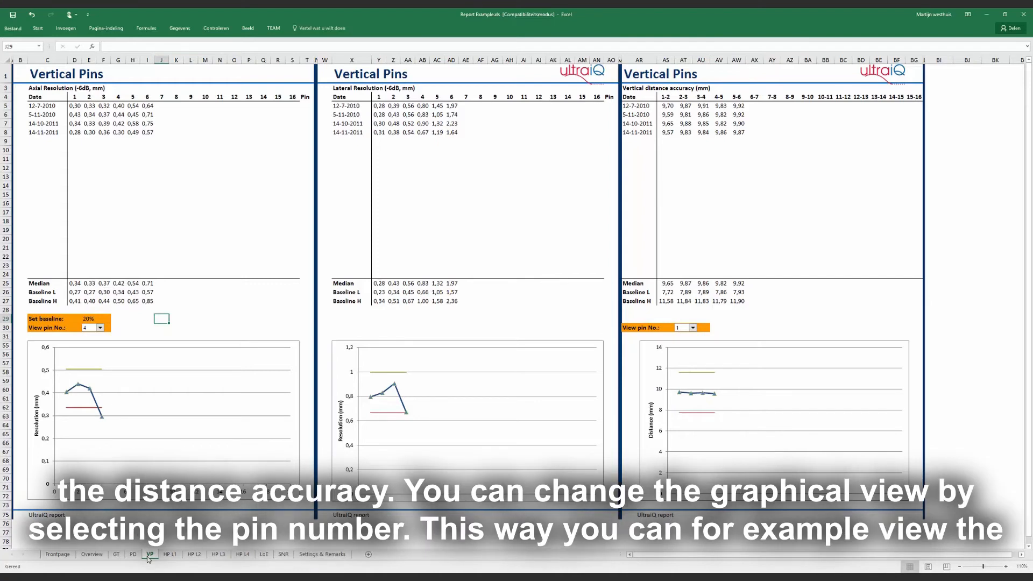
{"action": "left_click", "coordinate": [100, 329]}
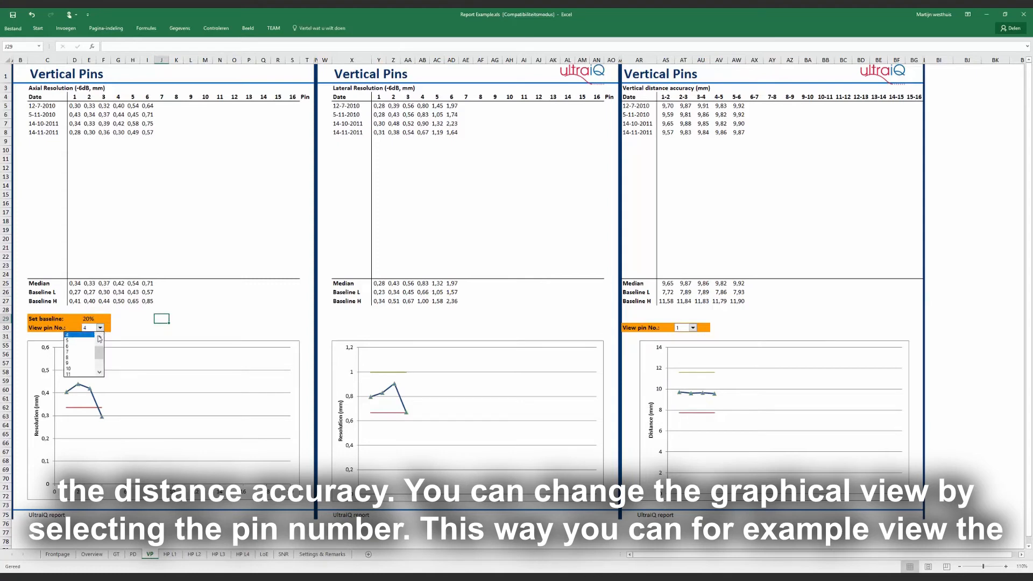
{"action": "left_click", "coordinate": [89, 338]}
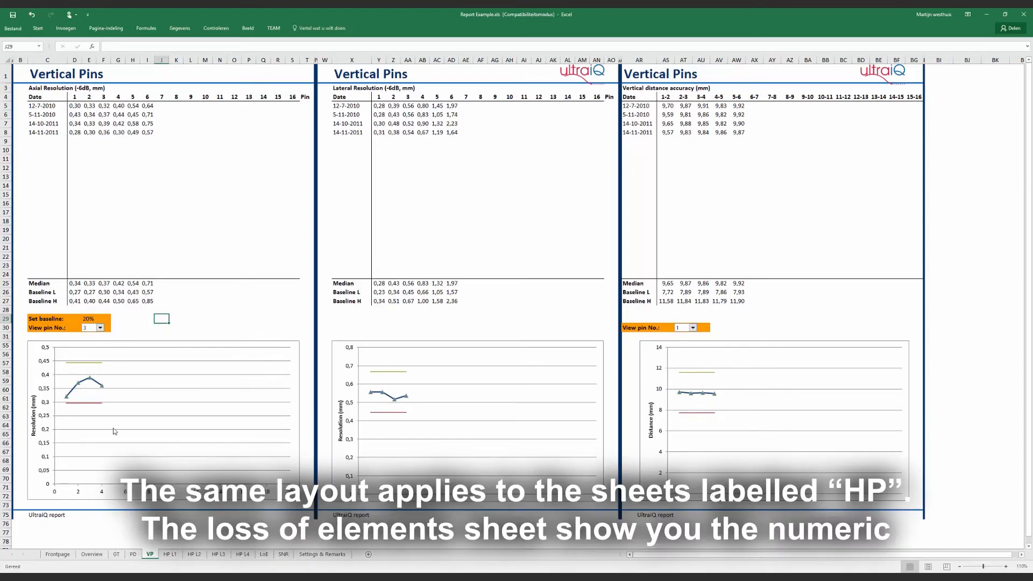
- Show measurement 3 in the Loss of Elements array performance graph
{"action": "left_click", "coordinate": [170, 555]}
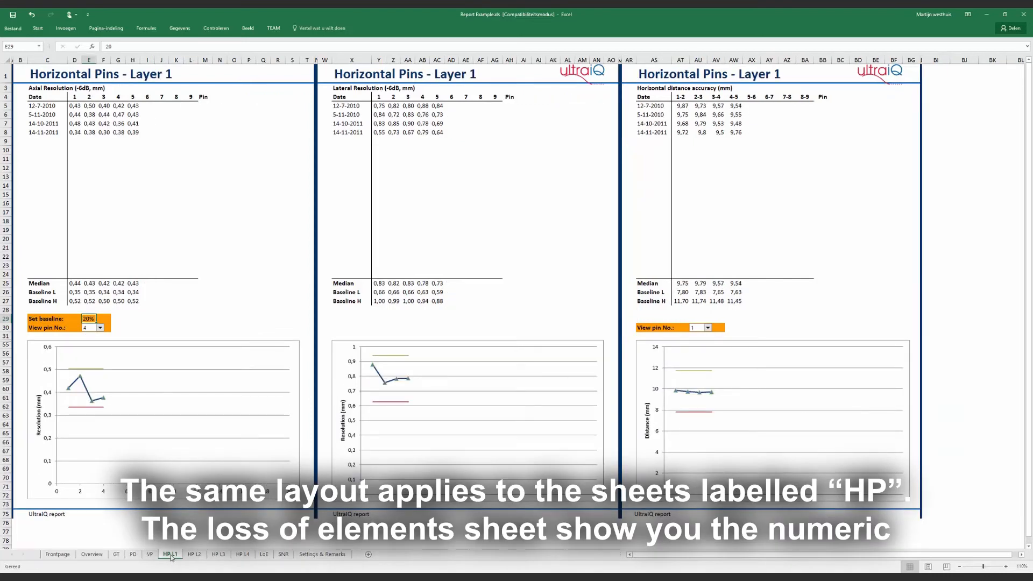
{"action": "left_click", "coordinate": [265, 555]}
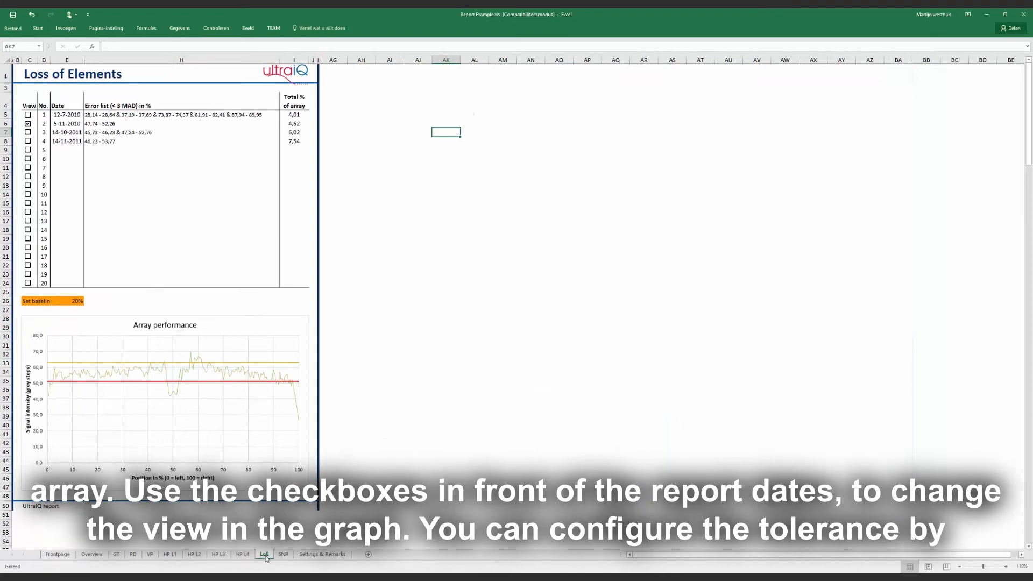
{"action": "left_click", "coordinate": [28, 133]}
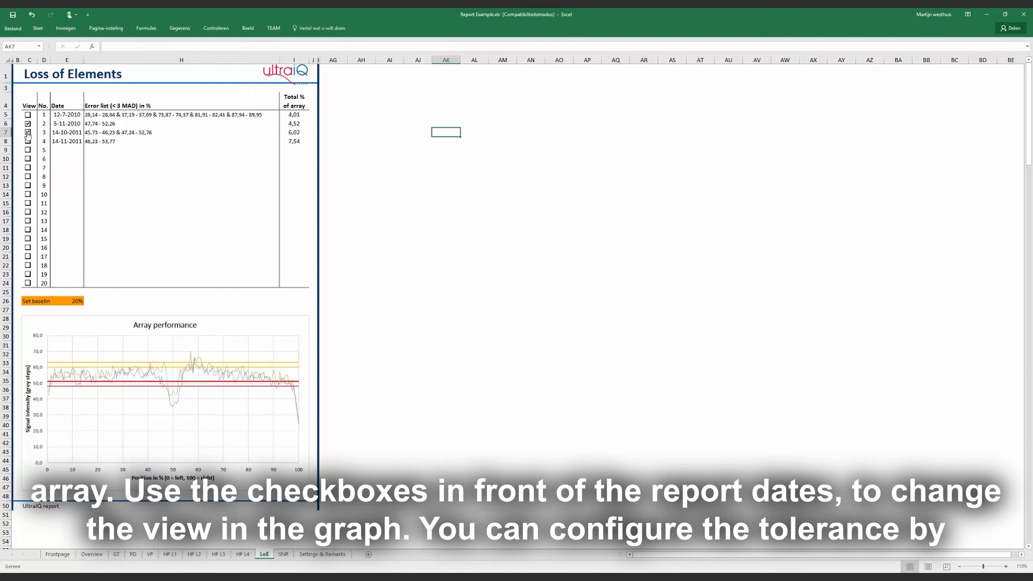
- Set the Loss of Elements baseline tolerance to 12 %
{"action": "left_click", "coordinate": [79, 302]}
{"action": "double_click", "coordinate": [79, 301]}
{"action": "type", "text": "12"}
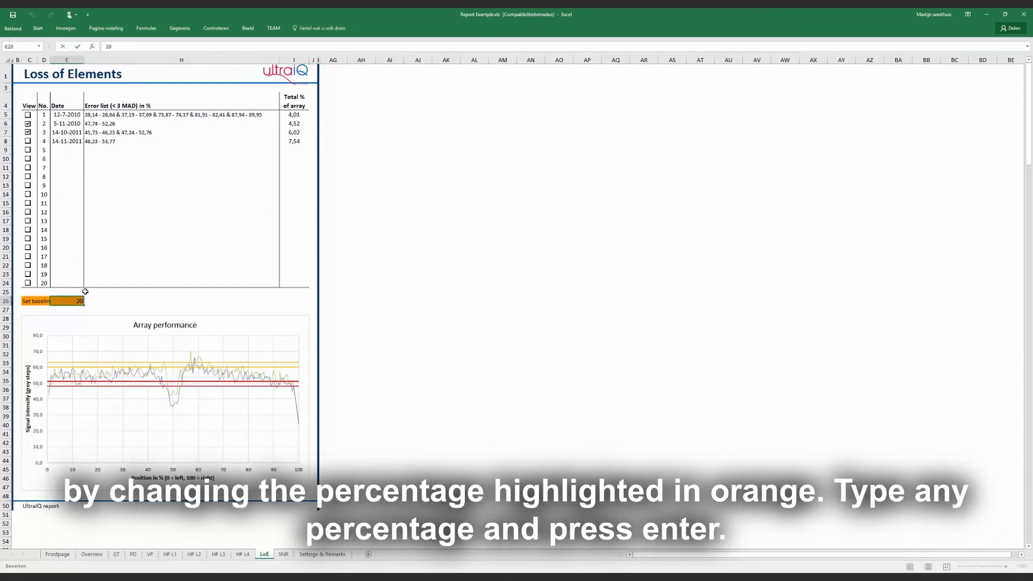
{"action": "key", "text": "Return"}
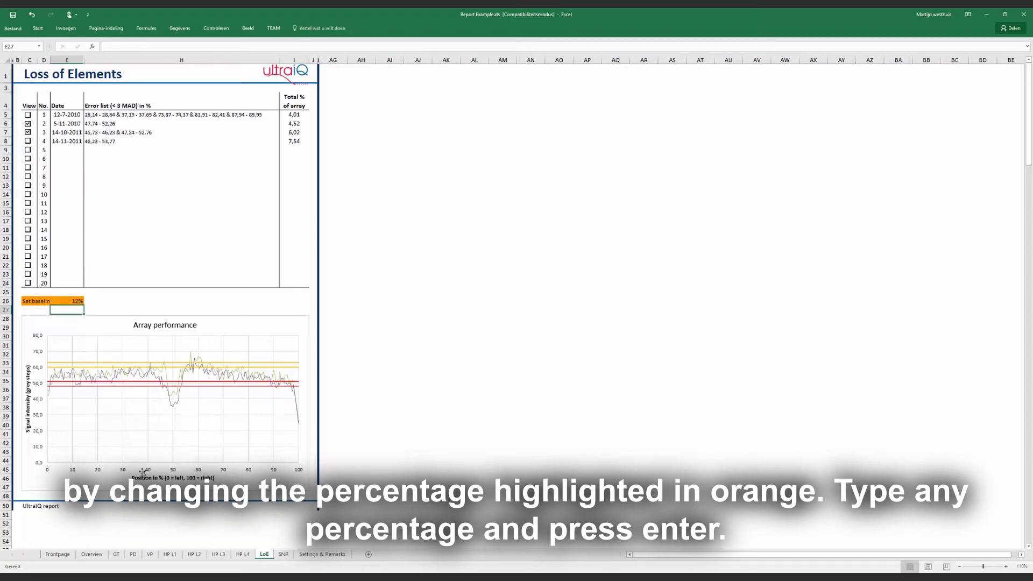
- Show the 14-10-2011 measurement in the Sensitivity/SNR graph and open the Settings & Remarks sheet
{"action": "left_click", "coordinate": [282, 554]}
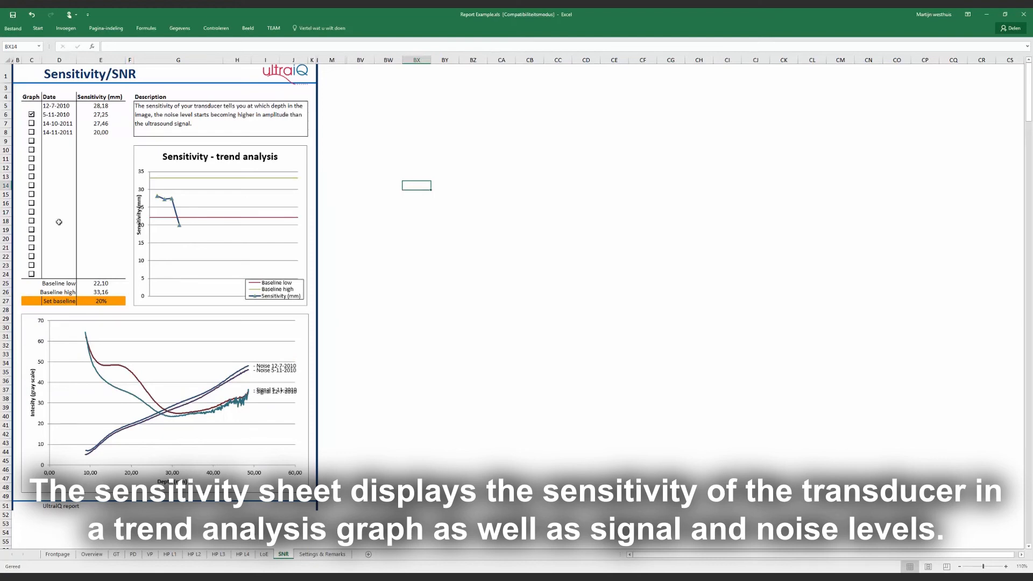
{"action": "left_click", "coordinate": [31, 124]}
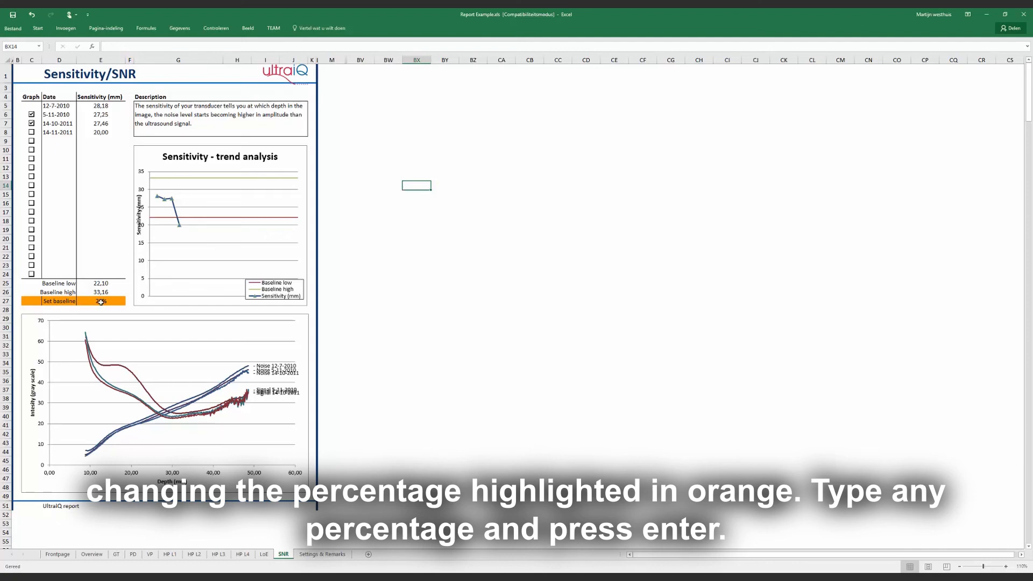
{"action": "left_click", "coordinate": [324, 554]}
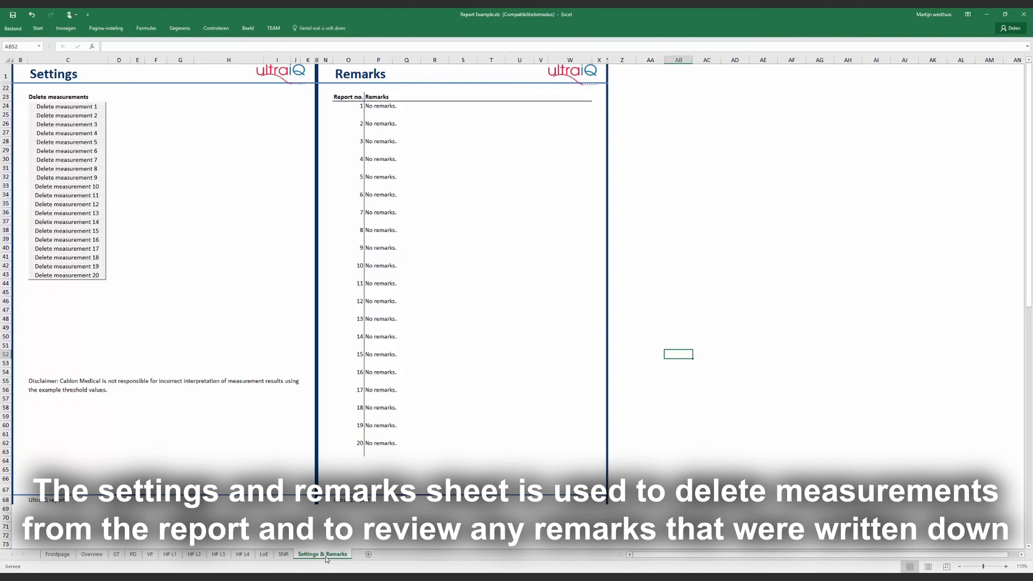